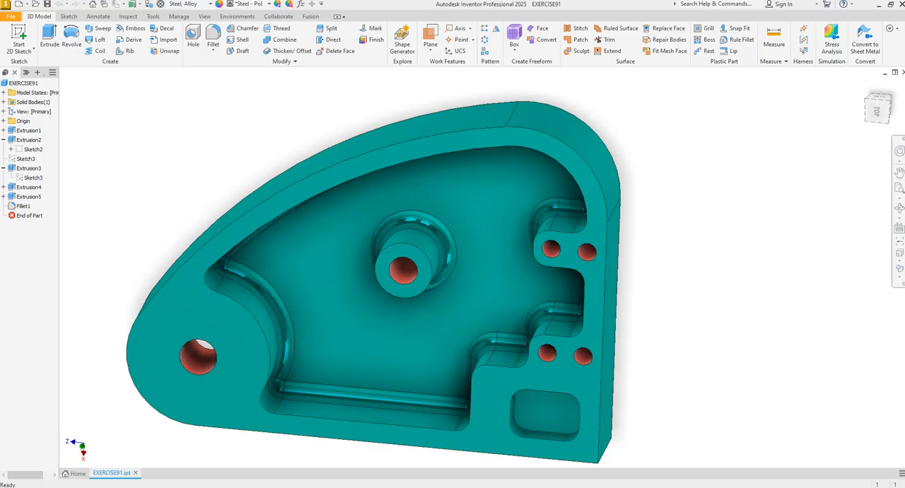
# Step: Create a new part file from the metric Standard (mm).ipt template
pyautogui.keyDown('shift'); pyautogui.moveTo(345, 384); pyautogui.dragTo(40, 93, button='middle'); pyautogui.keyUp('shift')
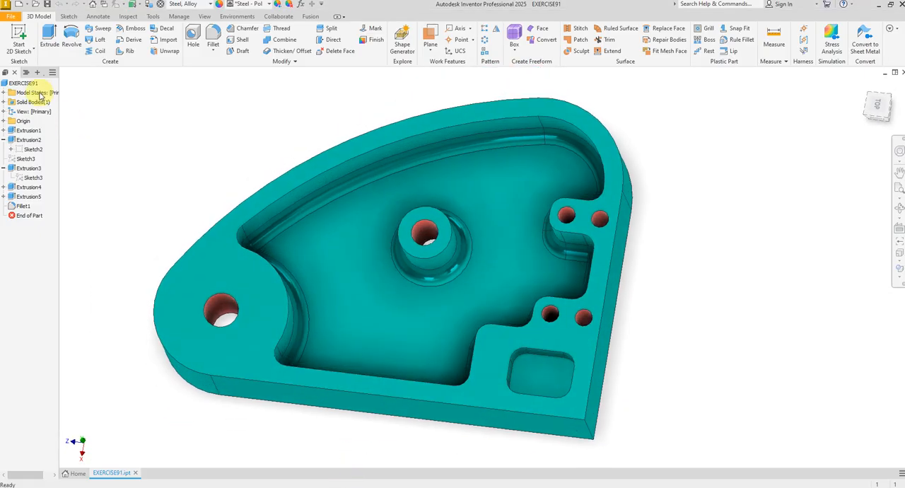
pyautogui.click(10, 16)
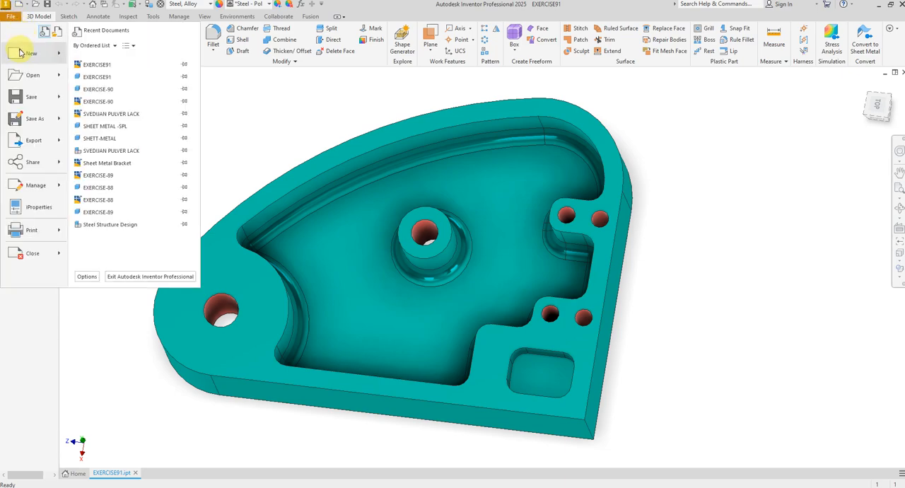
pyautogui.click(17, 56)
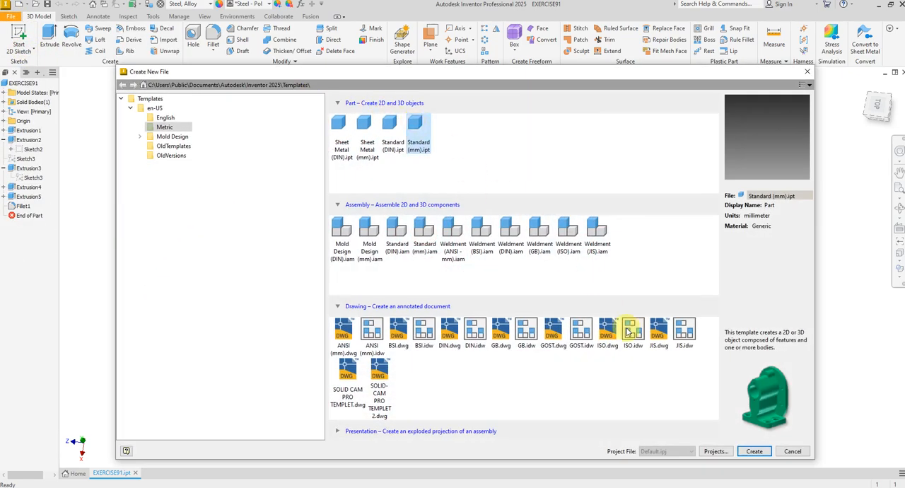
pyautogui.click(755, 452)
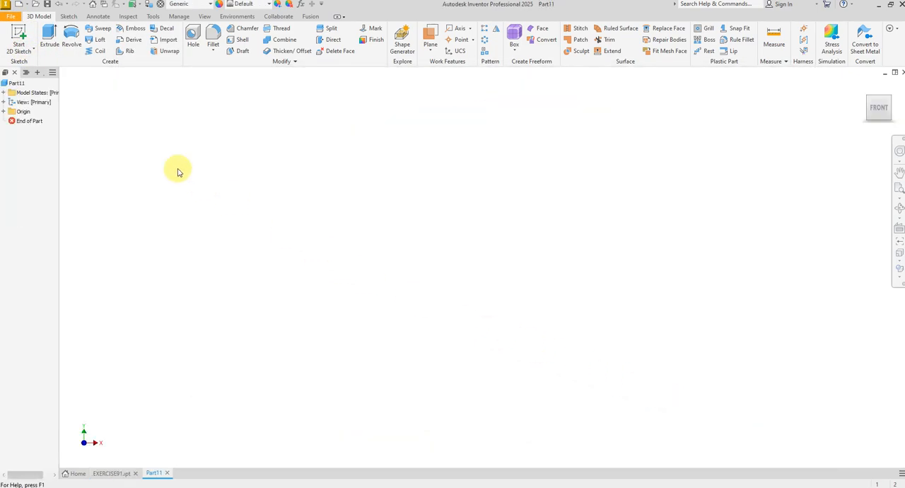
# Step: Start a sketch on the horizontal origin plane and draw a vertical line about 13.4 mm long upward from the origin
pyautogui.click(21, 35)
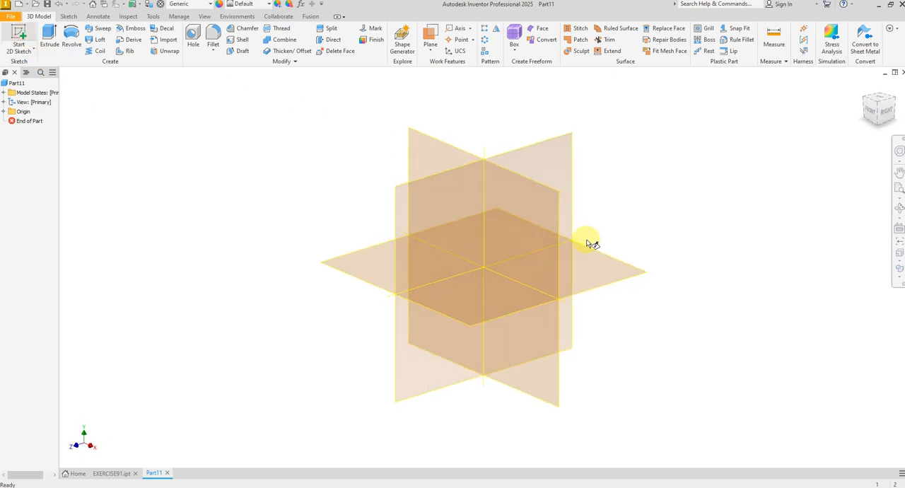
pyautogui.click(592, 253)
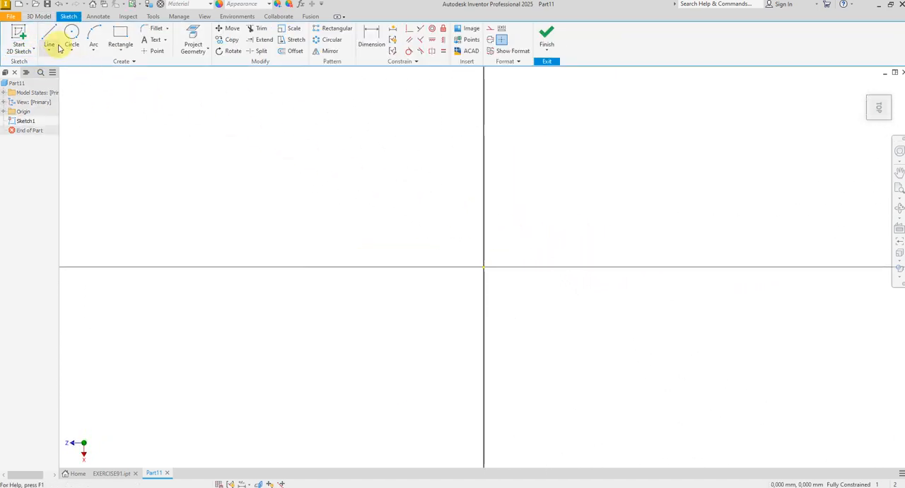
pyautogui.click(49, 37)
pyautogui.click(484, 267)
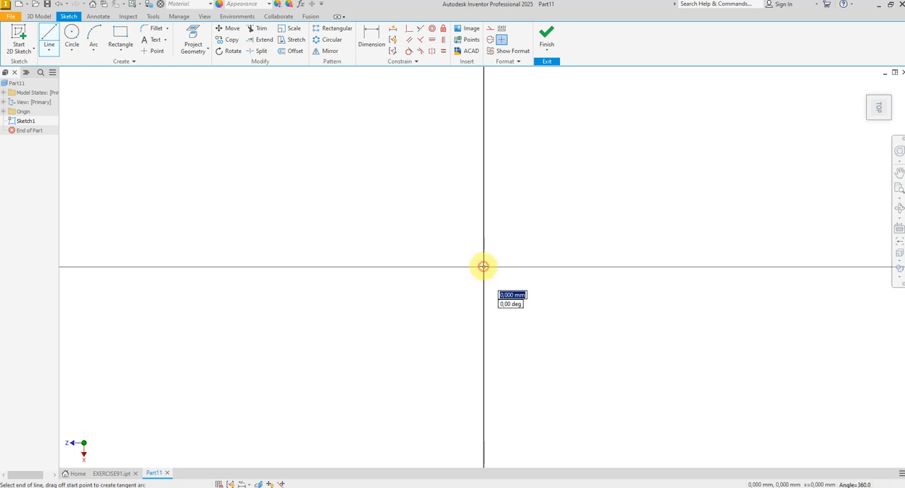
pyautogui.click(484, 111)
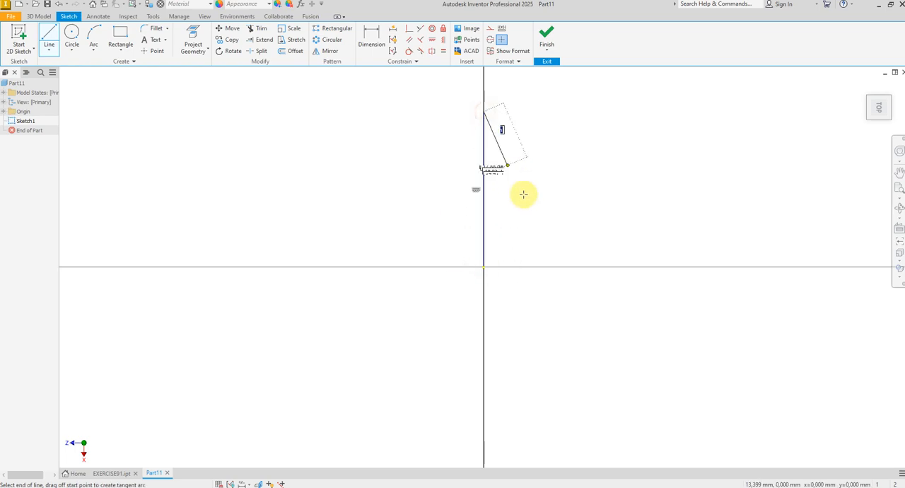
pyautogui.rightClick(541, 222)
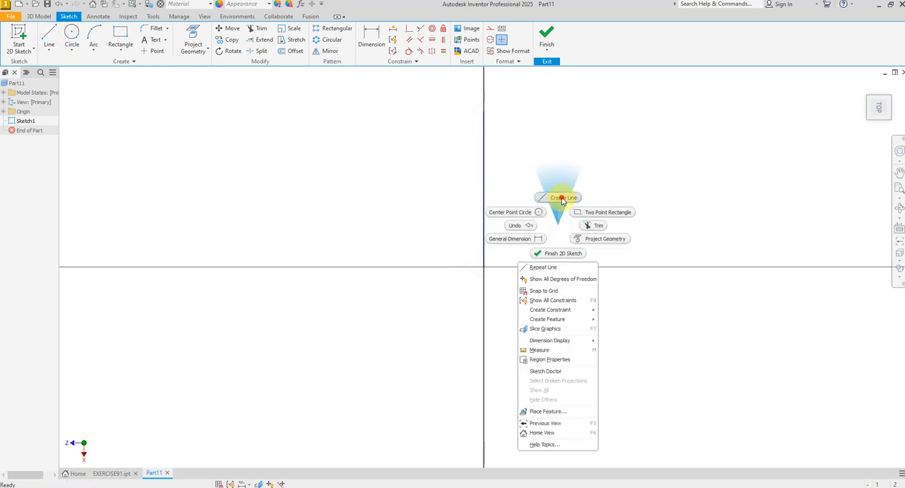
# Step: Draw a horizontal line about 21.2 mm long from the origin along the positive Z direction
pyautogui.click(564, 203)
pyautogui.click(485, 267)
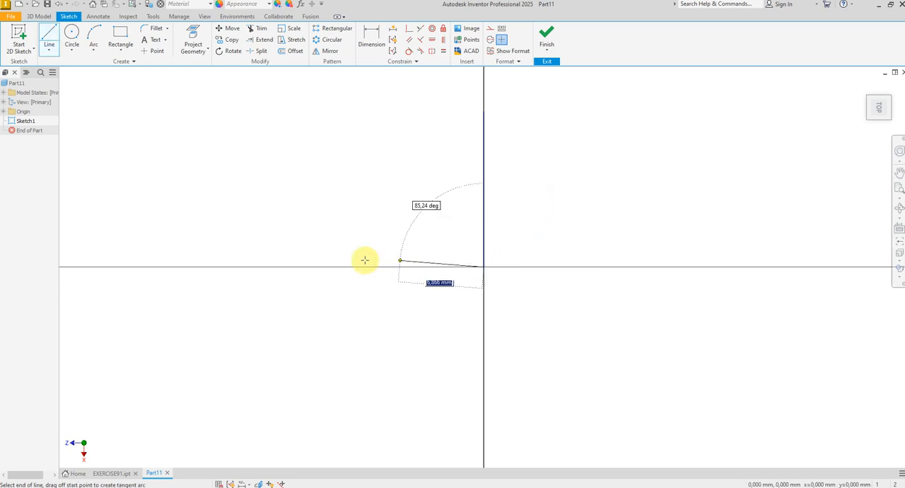
pyautogui.click(239, 265)
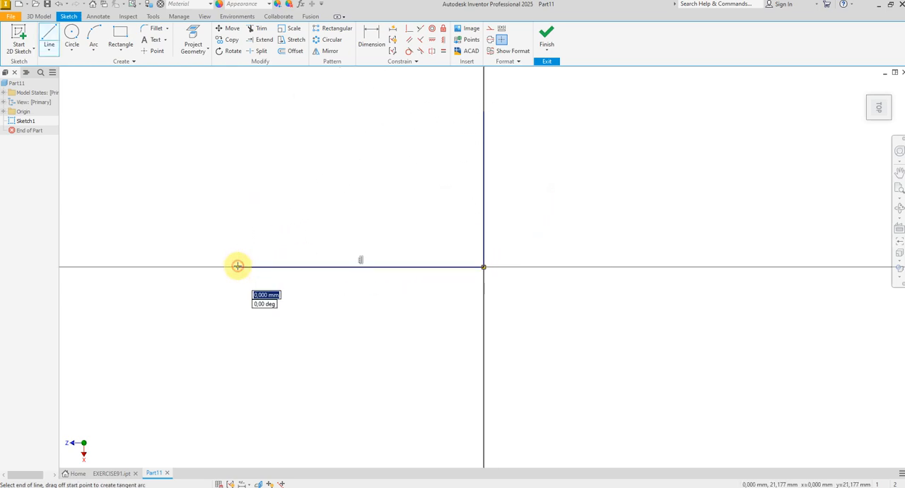
pyautogui.rightClick(264, 235)
pyautogui.click(300, 234)
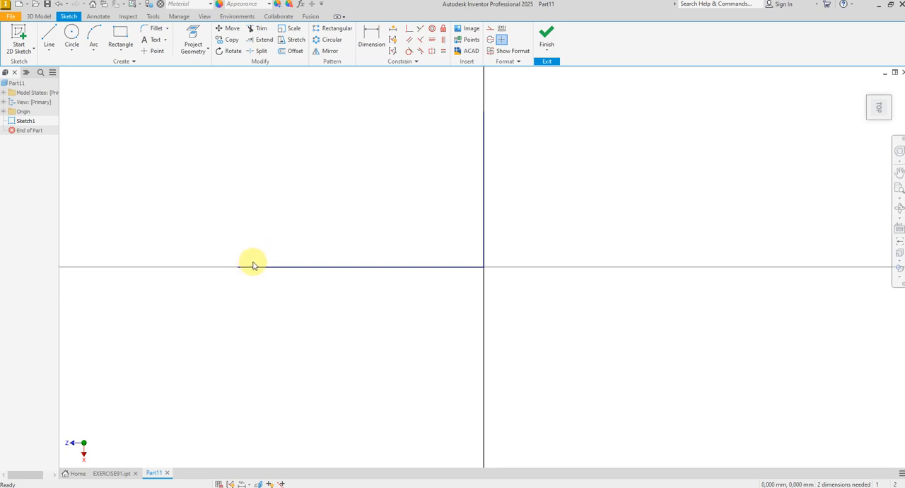
# Step: Dimension the horizontal line to 140 mm and the vertical line to 88 mm
pyautogui.click(368, 44)
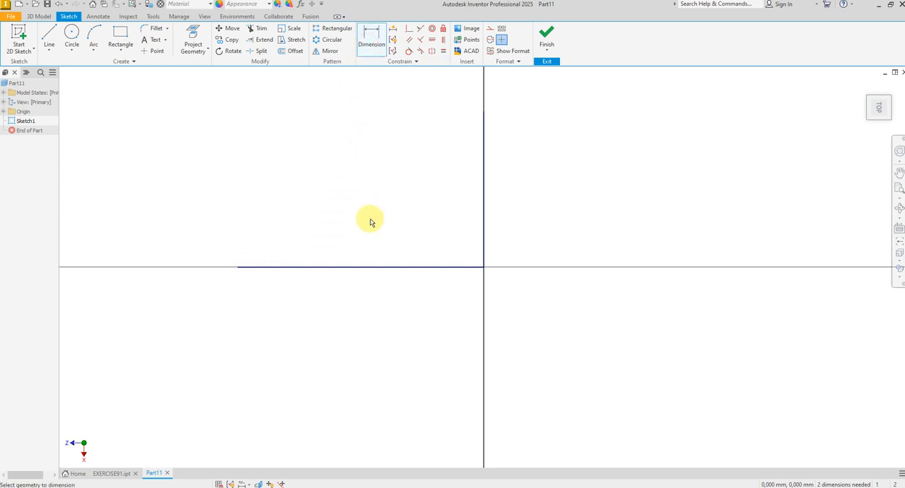
pyautogui.click(353, 267)
pyautogui.click(357, 294)
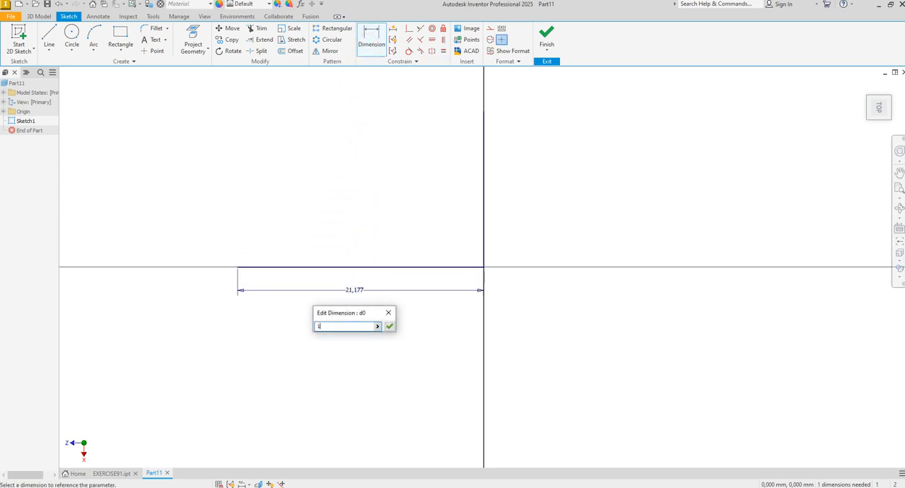
pyautogui.press('Return')
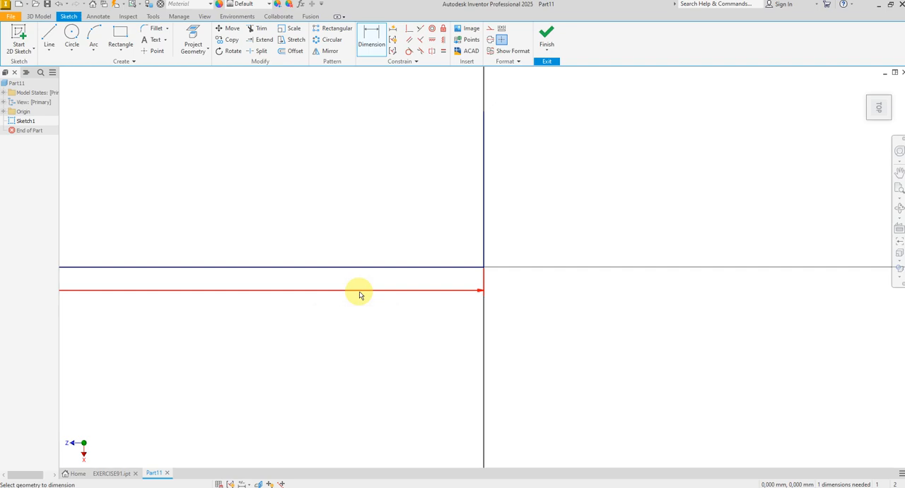
pyautogui.click(472, 258)
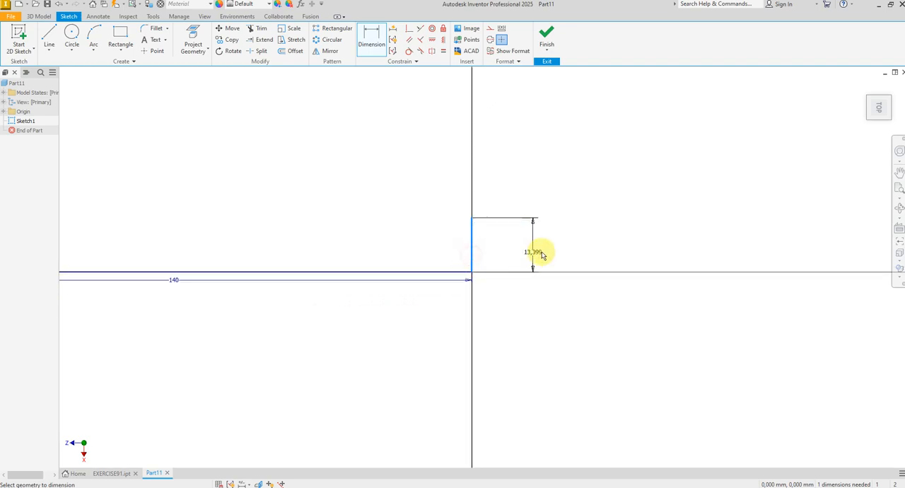
pyautogui.click(549, 255)
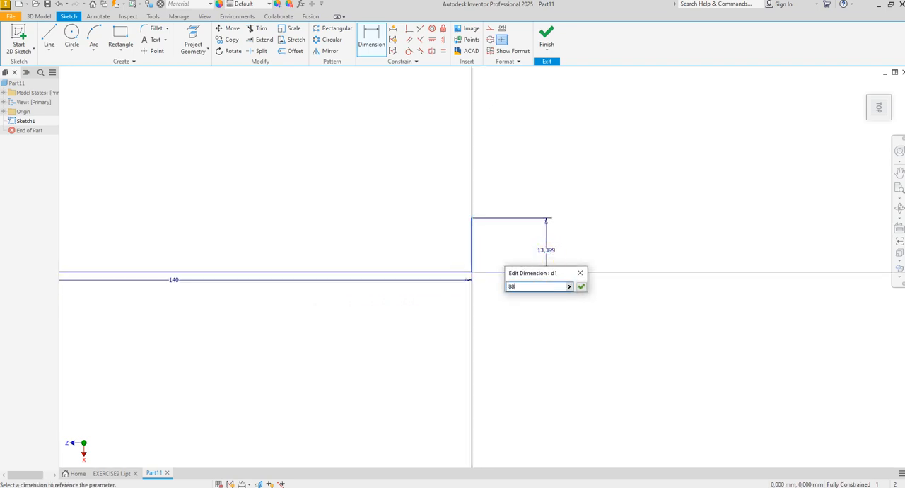
pyautogui.press('Return')
pyautogui.scroll(-4, 482, 330)
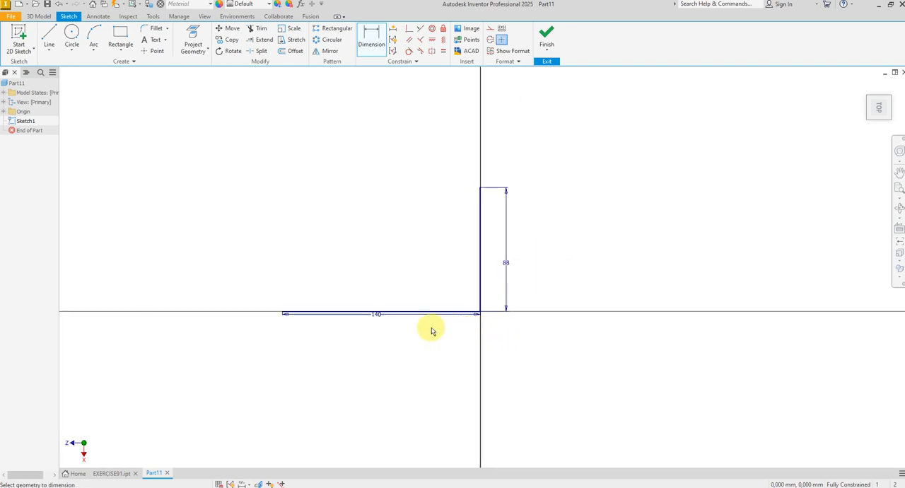
# Step: Draw a centre-point circle centred about 24 mm above the horizontal line, near its free end
pyautogui.rightClick(350, 268)
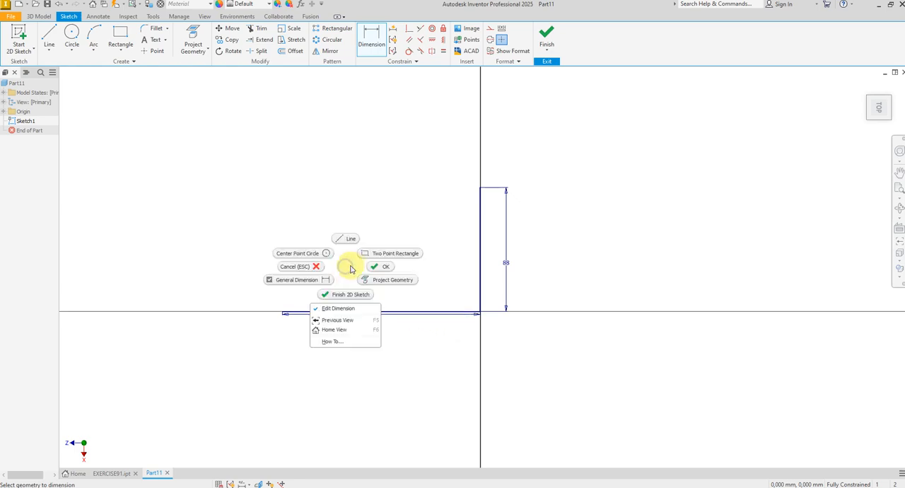
pyautogui.click(300, 253)
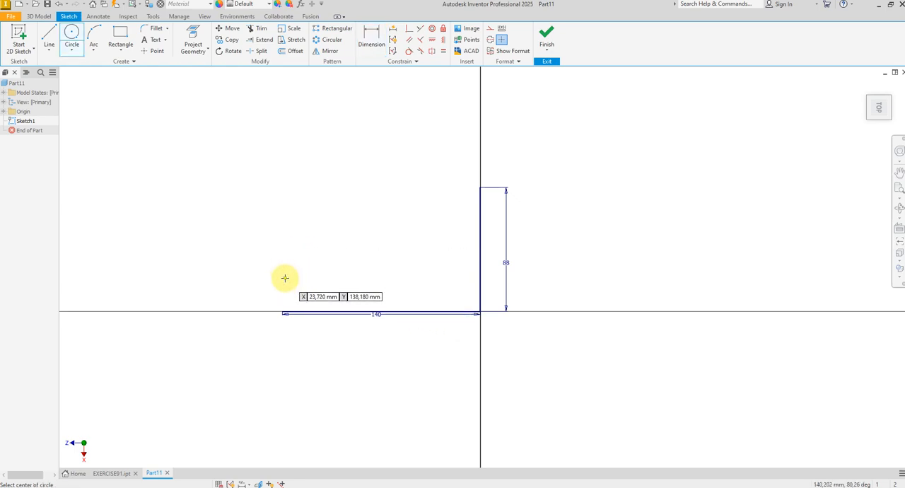
pyautogui.click(285, 278)
pyautogui.click(314, 272)
pyautogui.rightClick(366, 271)
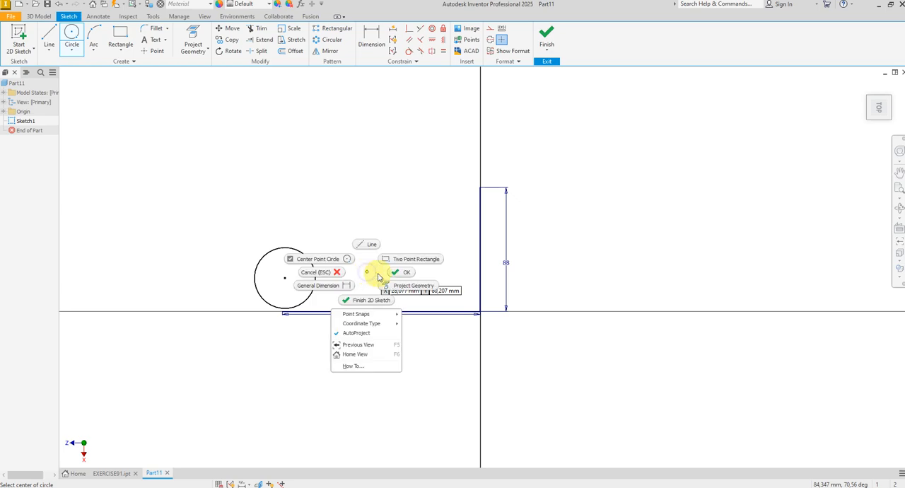
pyautogui.click(391, 275)
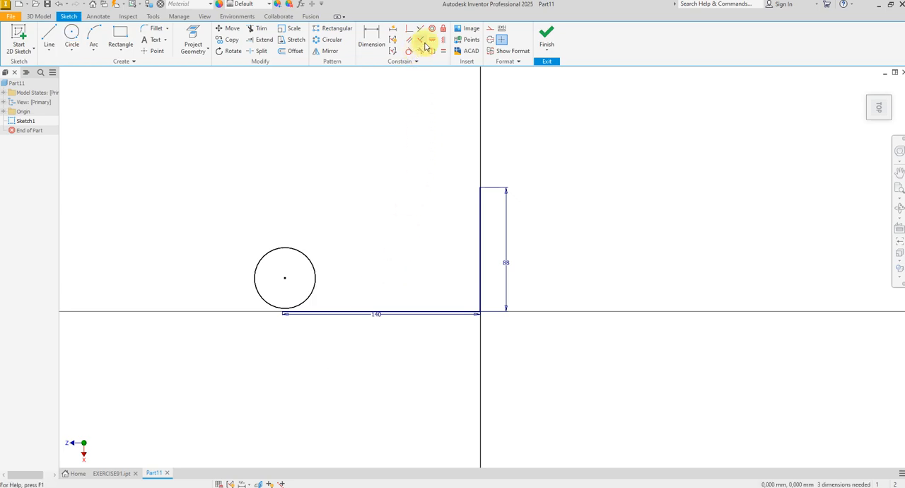
# Step: Align the circle's centre with the free endpoint of the 140 mm line using a Horizontal constraint
pyautogui.scroll(-3, 284, 297)
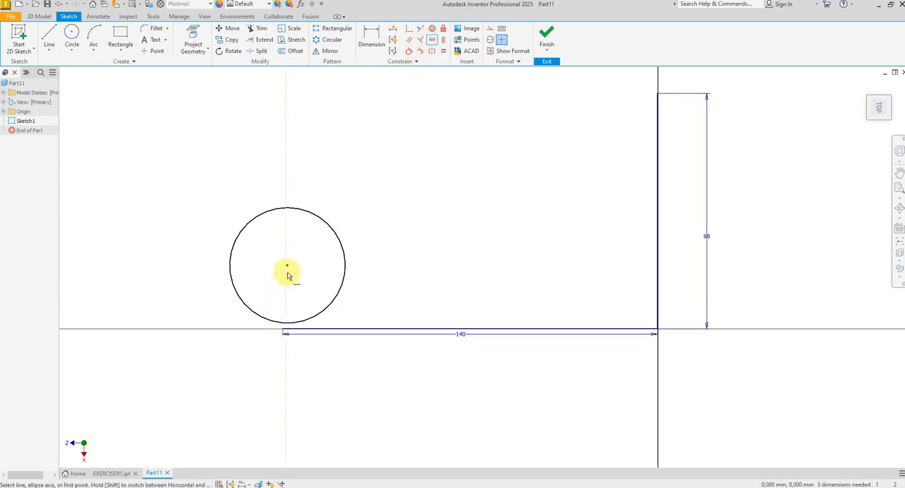
pyautogui.click(287, 266)
pyautogui.click(284, 331)
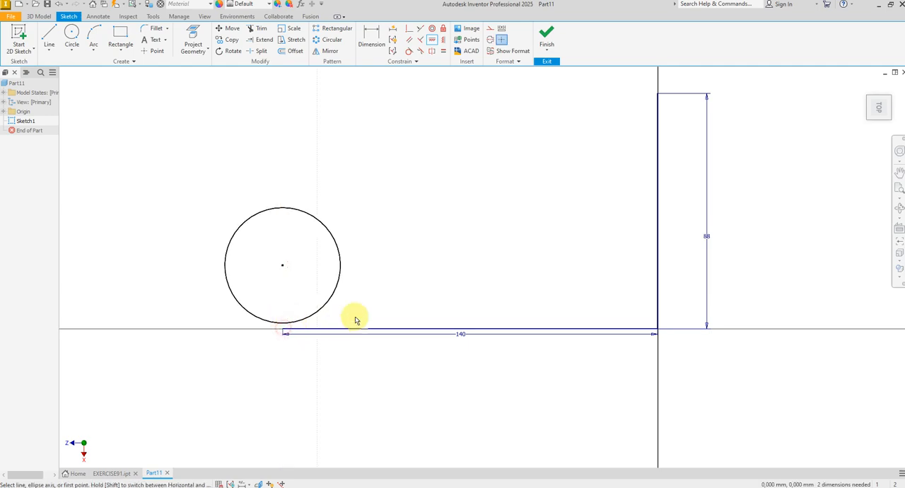
pyautogui.rightClick(378, 301)
pyautogui.click(389, 303)
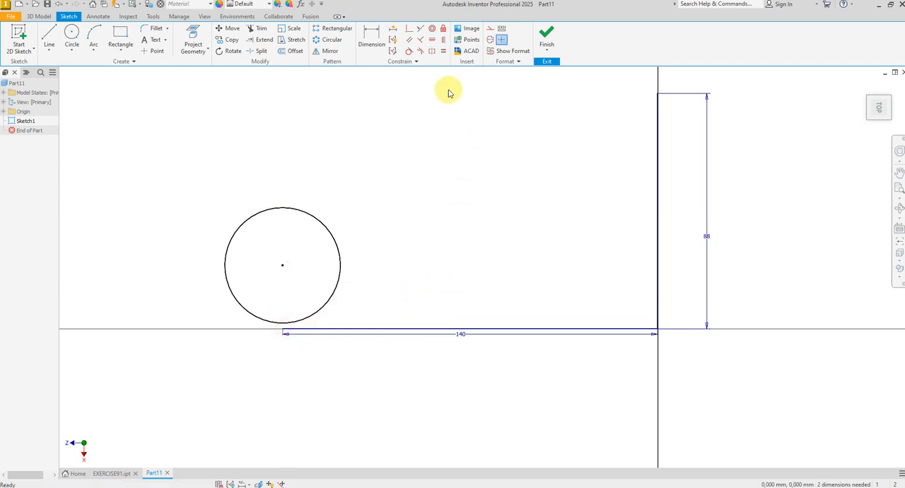
# Step: Make the circle tangent to the 140 mm line
pyautogui.click(408, 51)
pyautogui.click(341, 278)
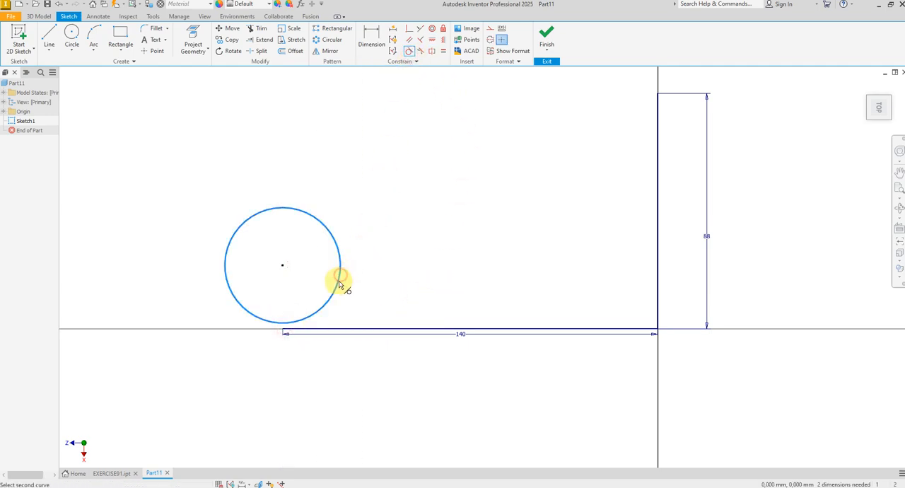
pyautogui.click(338, 328)
pyautogui.rightClick(378, 299)
pyautogui.click(402, 298)
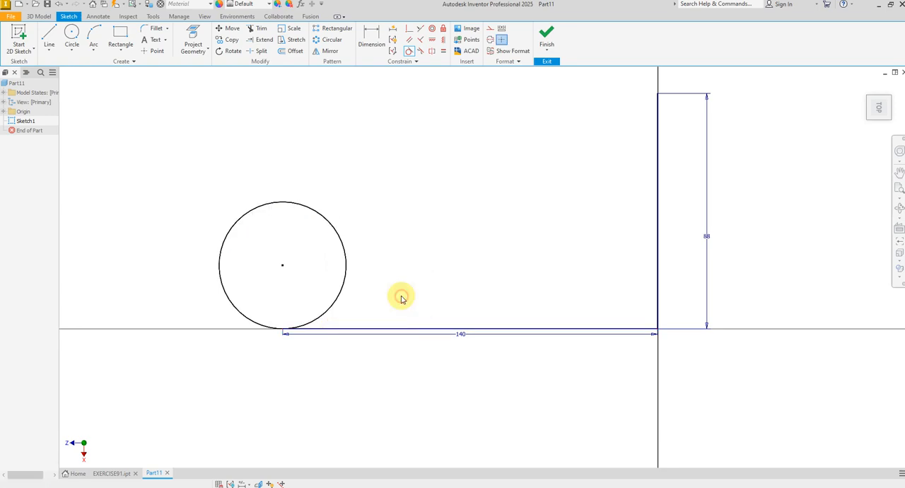
# Step: Draw a three-point arc from the upper end of the 88 mm line, curving up and inward over the profile
pyautogui.scroll(-2, 369, 308)
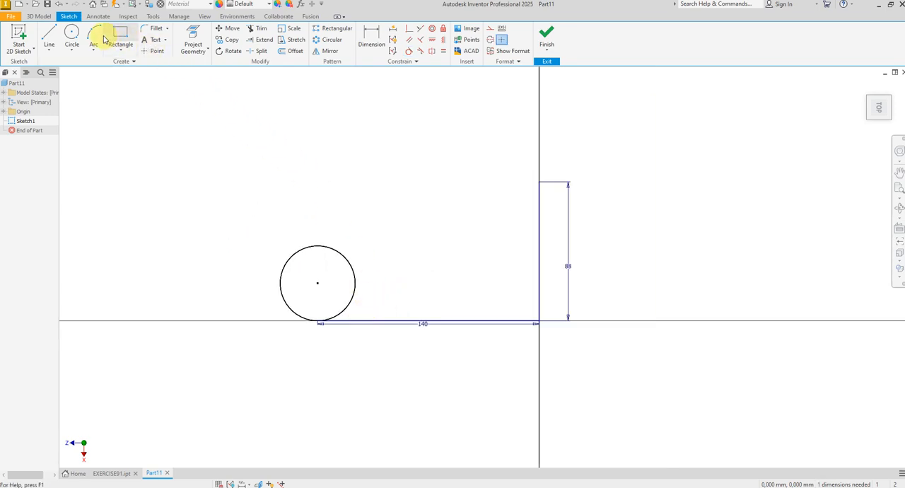
pyautogui.scroll(3, 542, 187)
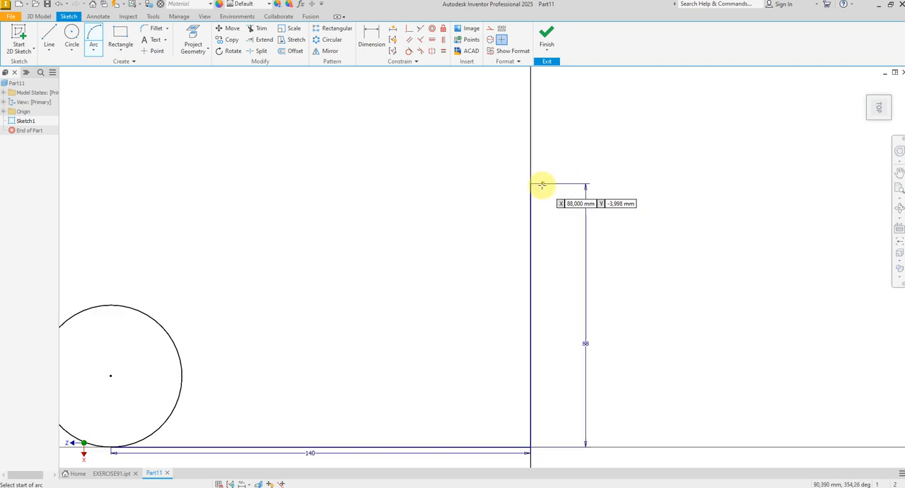
pyautogui.click(530, 183)
pyautogui.click(438, 126)
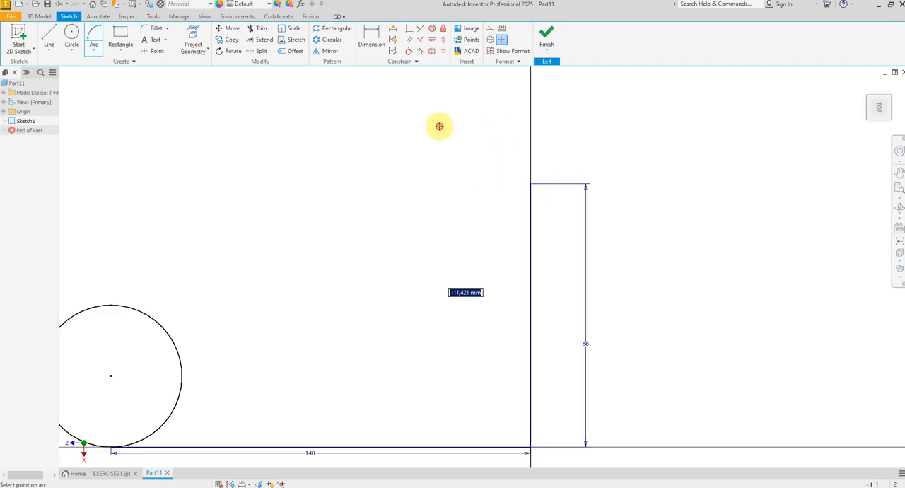
pyautogui.click(455, 126)
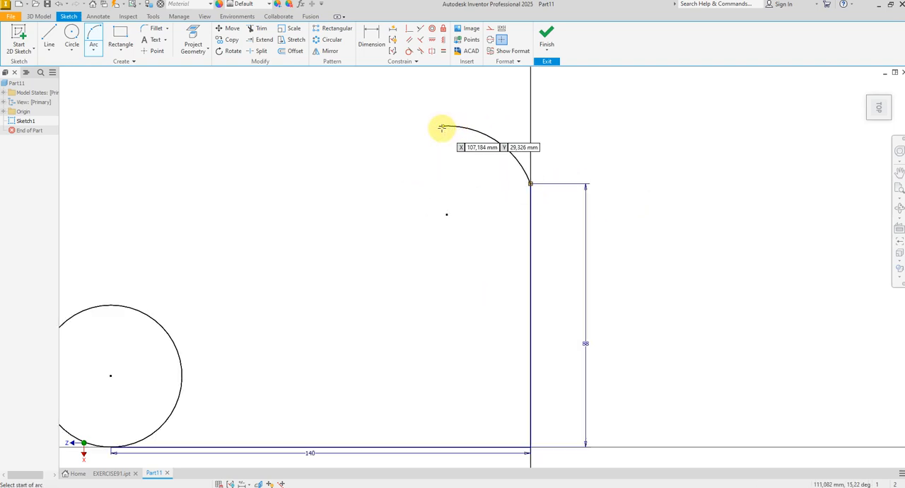
# Step: Draw a long three-point arc bulging outward from the free end of the short arc to the circle's upper-left edge
pyautogui.click(440, 127)
pyautogui.scroll(-3, 520, 121)
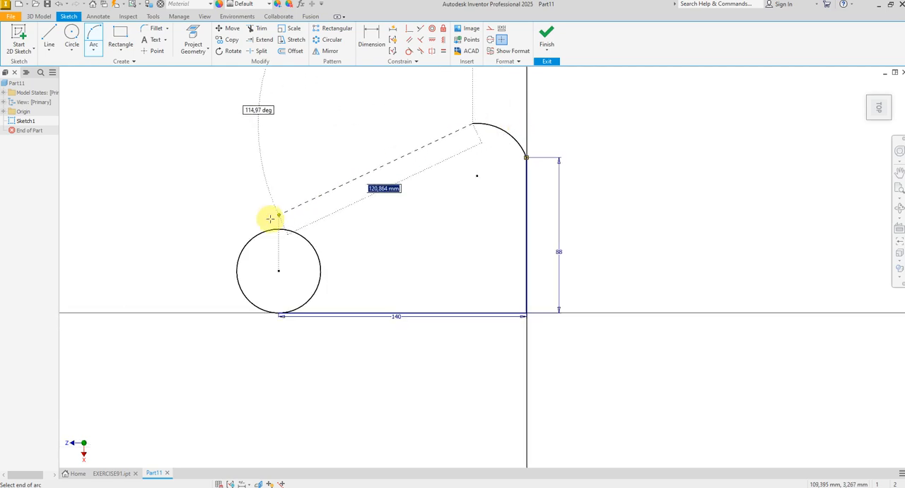
pyautogui.click(252, 238)
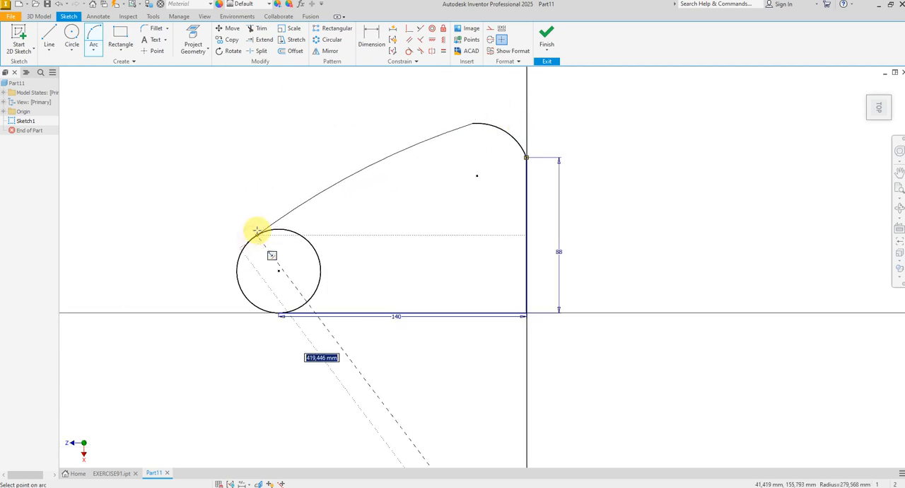
pyautogui.click(259, 225)
pyautogui.rightClick(413, 213)
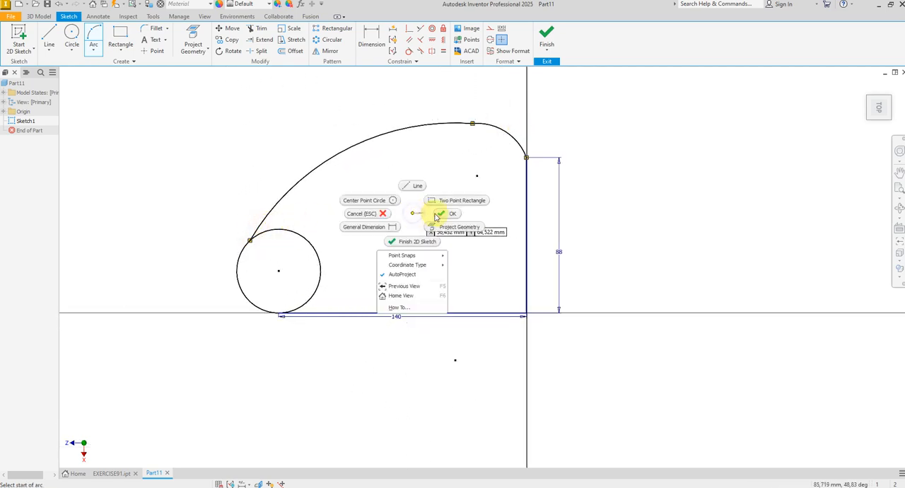
pyautogui.click(445, 212)
# Step: Apply Tangent constraints between the two arcs, the short arc and the 88 mm line, and the long arc and the circle
pyautogui.click(408, 53)
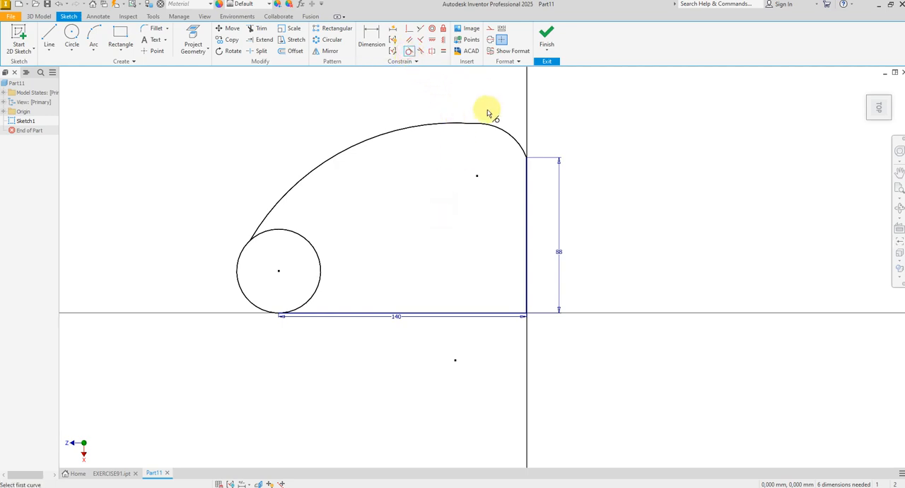
pyautogui.click(522, 154)
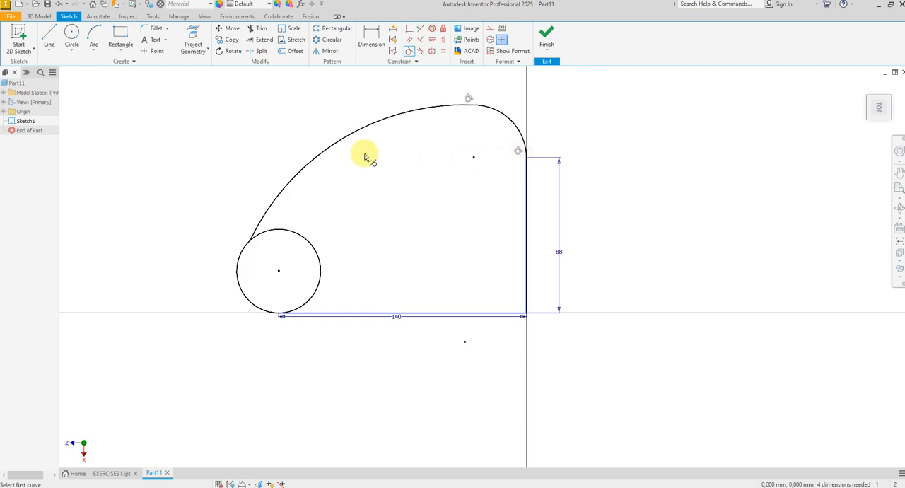
pyautogui.click(290, 186)
pyautogui.click(246, 253)
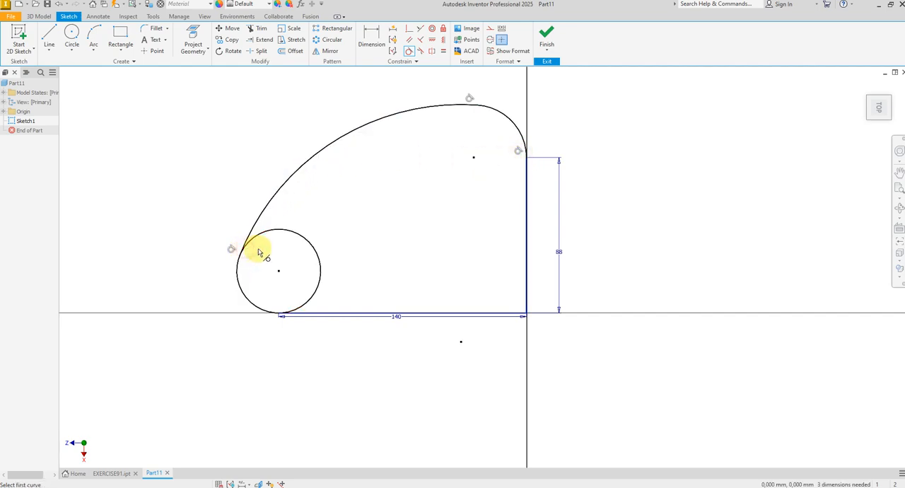
pyautogui.rightClick(398, 228)
pyautogui.click(432, 233)
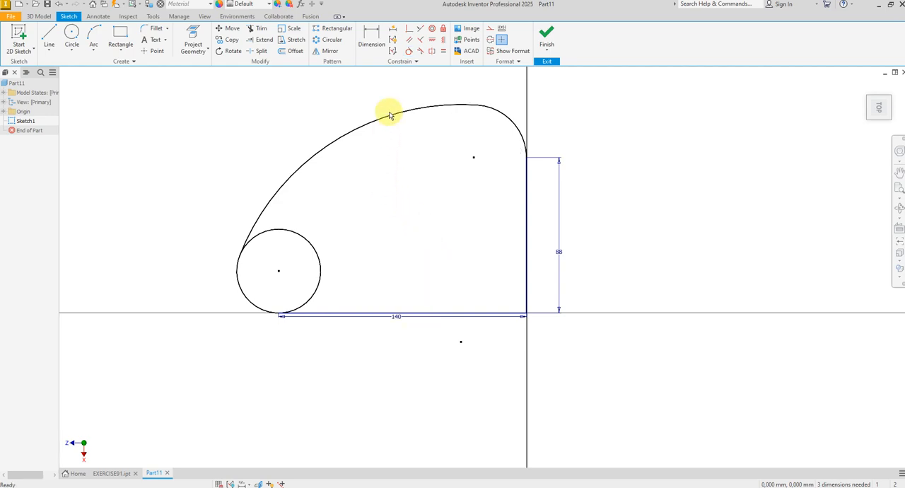
# Step: Dimension the long upper arc with a radius of 180 mm
pyautogui.click(373, 37)
pyautogui.click(352, 133)
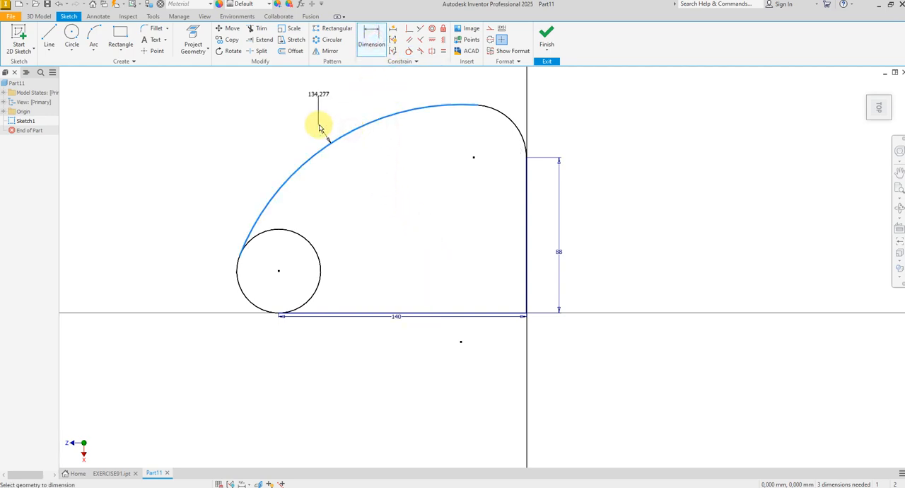
pyautogui.click(320, 134)
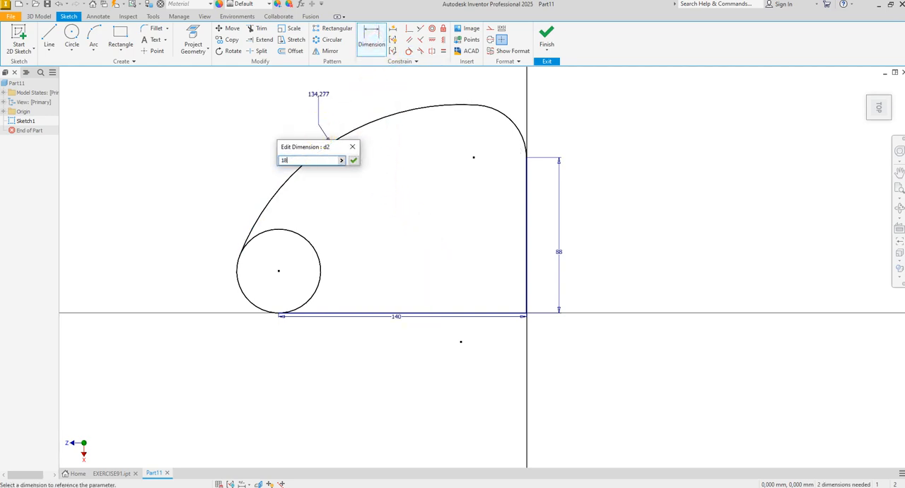
pyautogui.write('180')
pyautogui.press('Return')
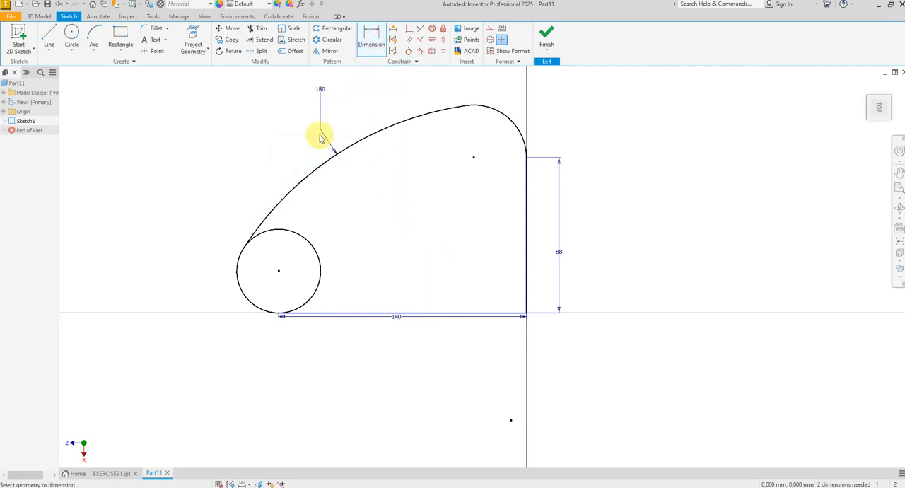
# Step: Dimension the short corner arc above the 88 mm line with a radius of 31.5 mm
pyautogui.click(512, 123)
pyautogui.click(562, 136)
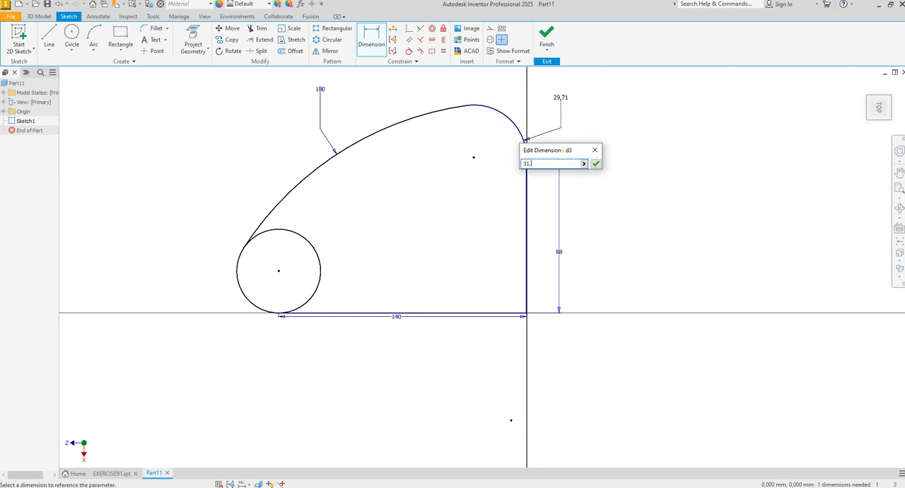
pyautogui.write('31.5')
pyautogui.press('Return')
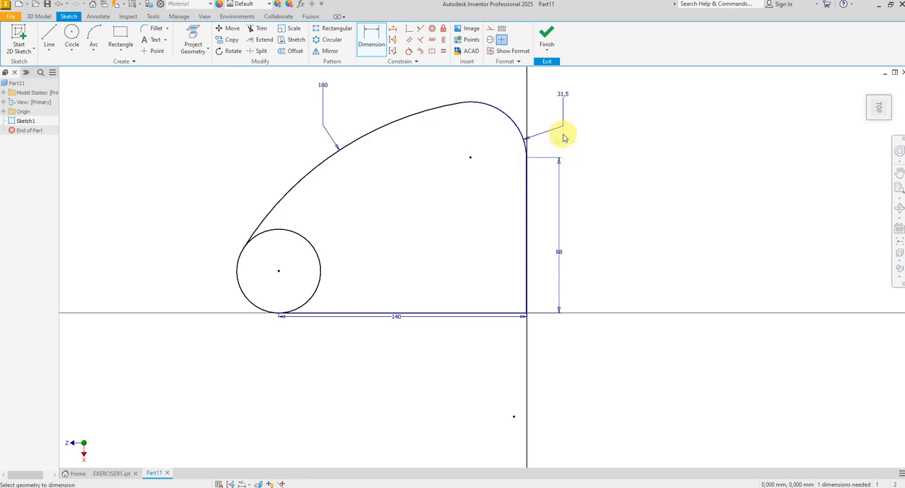
pyautogui.rightClick(448, 179)
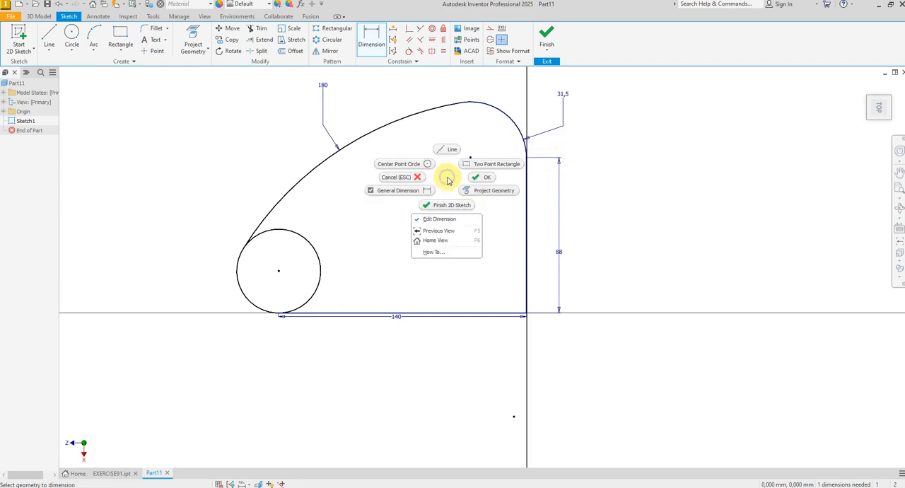
pyautogui.click(487, 177)
# Step: Dimension the circle with a diameter of 50 mm
pyautogui.click(372, 37)
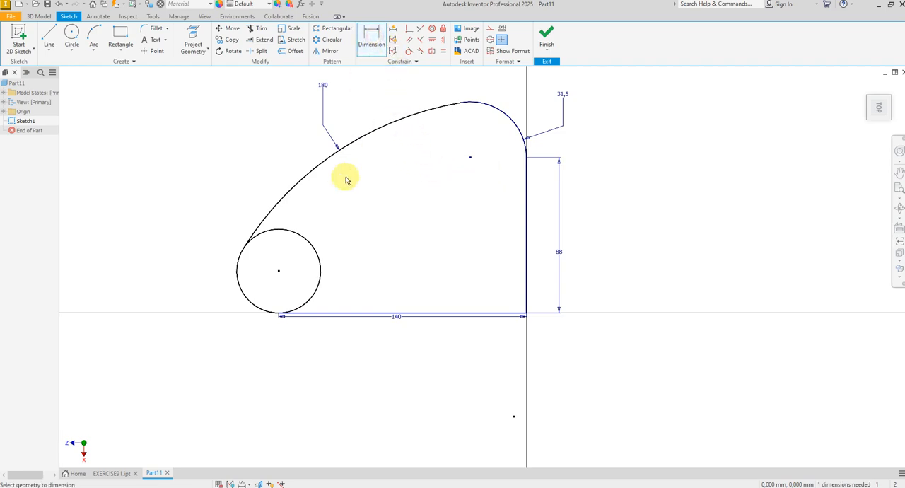
pyautogui.click(319, 254)
pyautogui.click(340, 244)
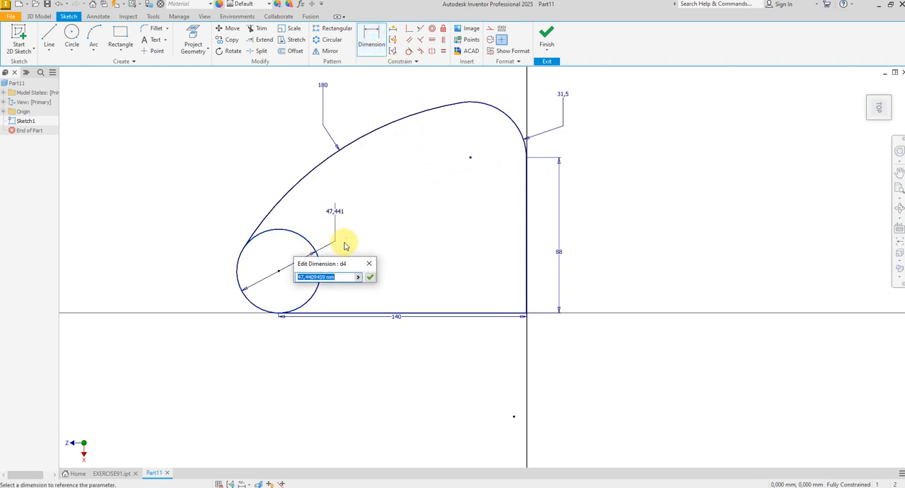
pyautogui.press('Return')
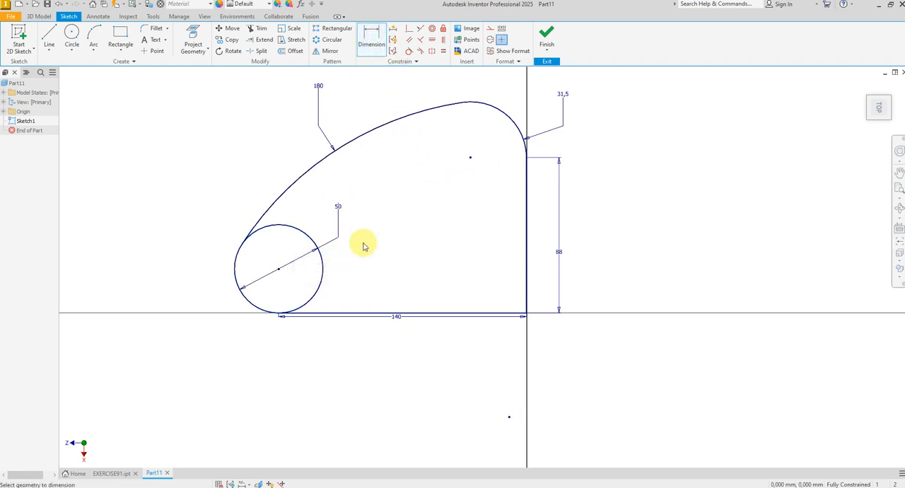
pyautogui.rightClick(404, 242)
pyautogui.click(420, 247)
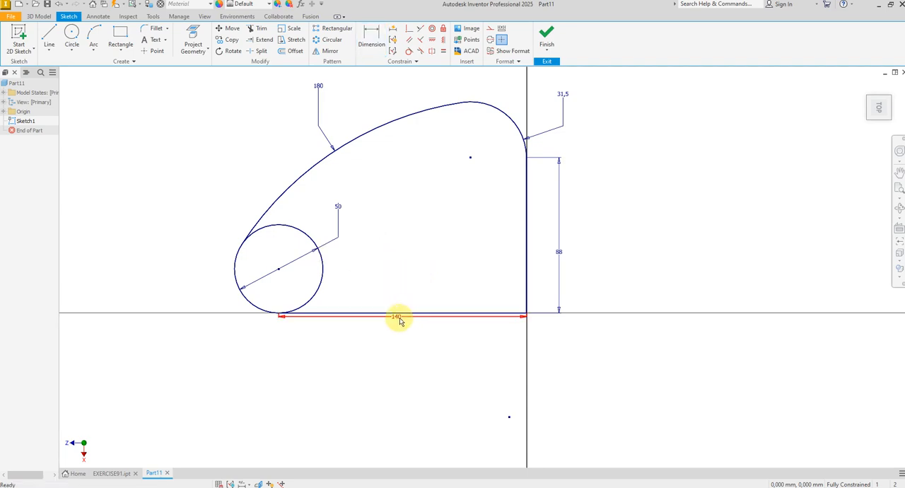
# Step: Move the 140 mm dimension farther below its line and finish the sketch
pyautogui.moveTo(399, 320); pyautogui.dragTo(406, 343)
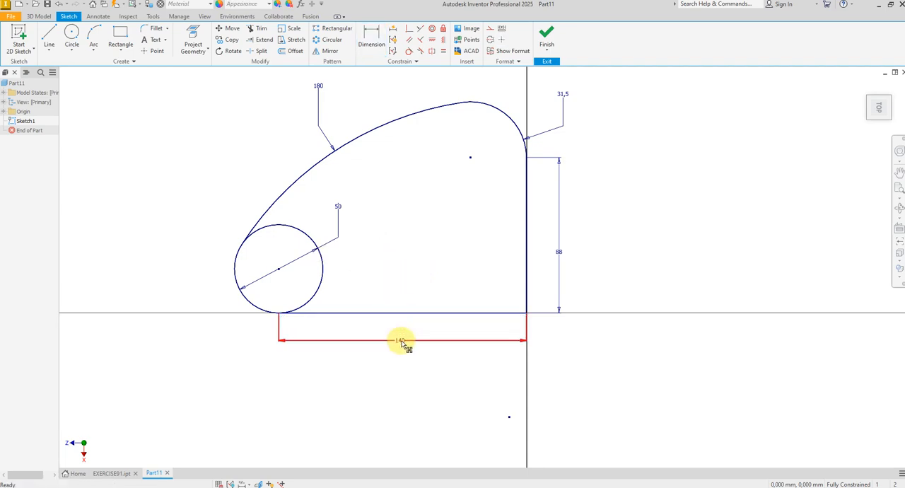
pyautogui.click(548, 32)
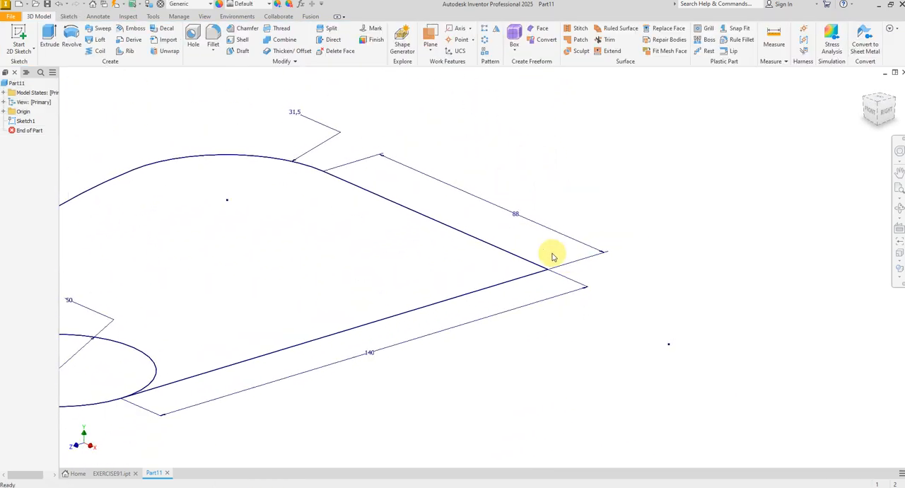
# Step: Extrude both regions of the outer profile sketch, including the circle, upward by 26 mm as specified in the EXERCISE-91 drawing
pyautogui.click(49, 37)
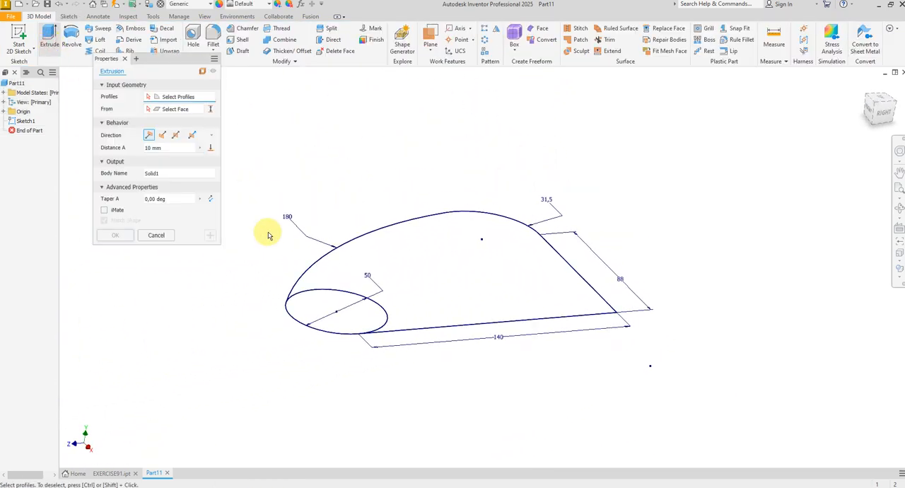
pyautogui.click(309, 302)
pyautogui.click(404, 272)
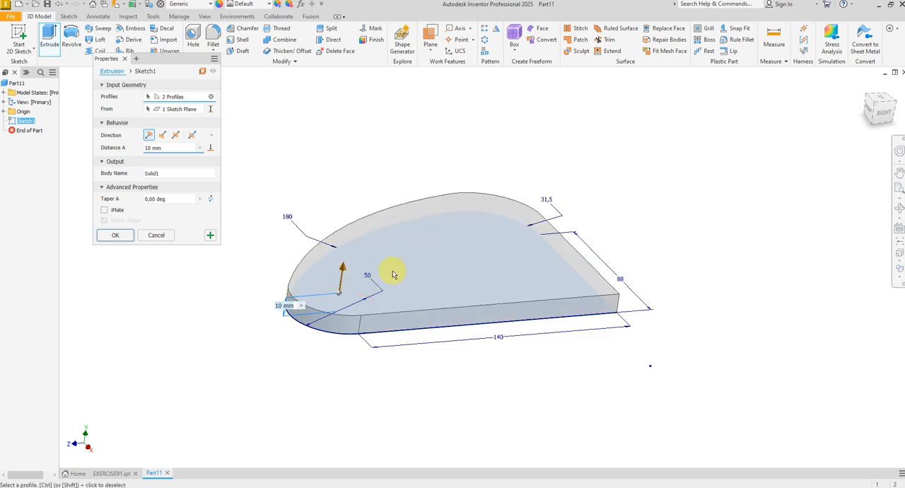
pyautogui.scroll(1, 339, 426)
pyautogui.click(414, 486)
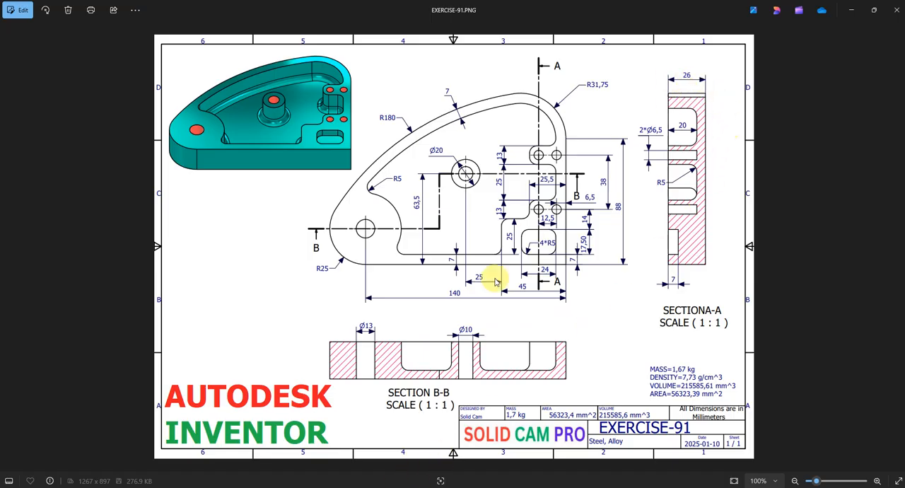
pyautogui.click(413, 486)
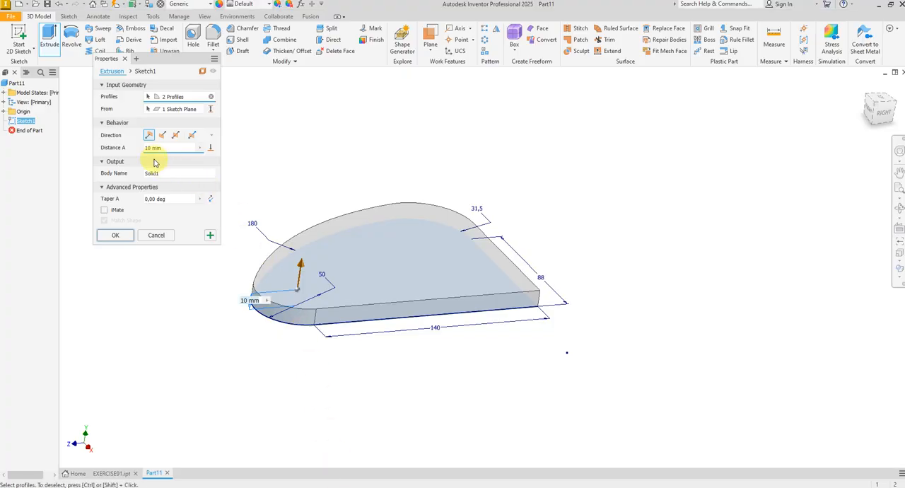
pyautogui.write('2')
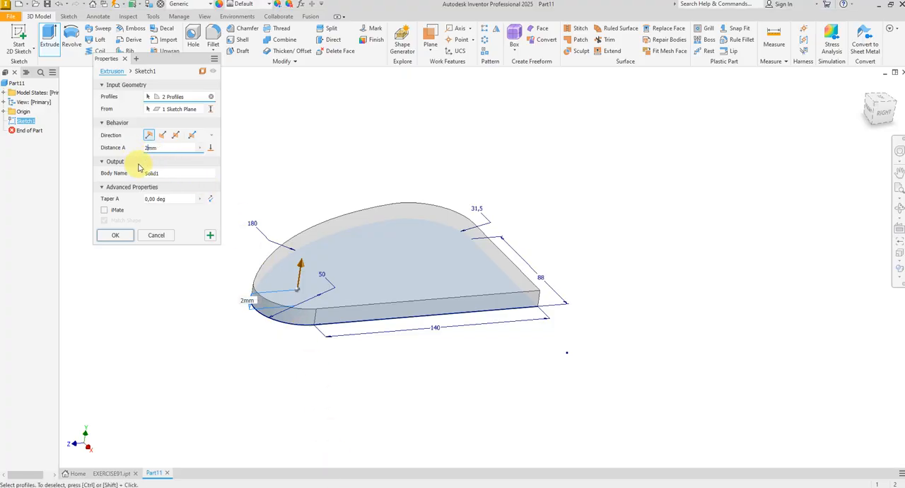
pyautogui.write('6')
pyautogui.click(131, 236)
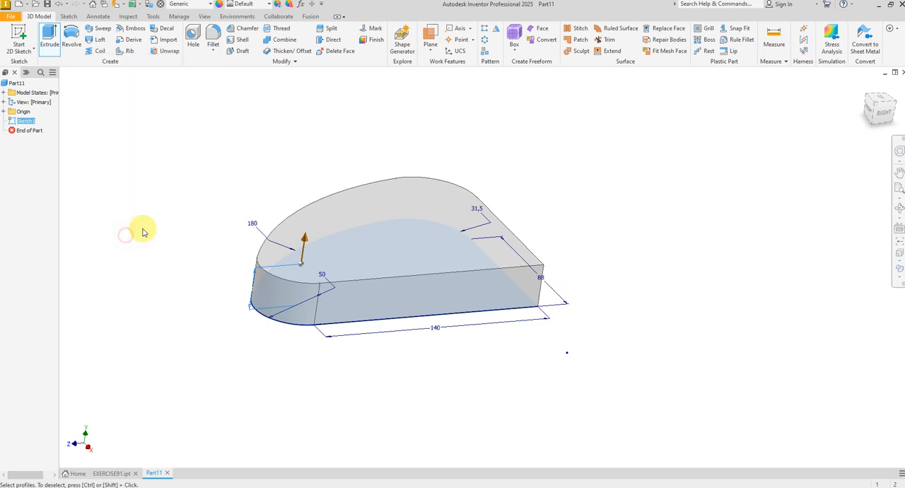
# Step: Assign the Steel, Alloy material to the part
pyautogui.click(190, 4)
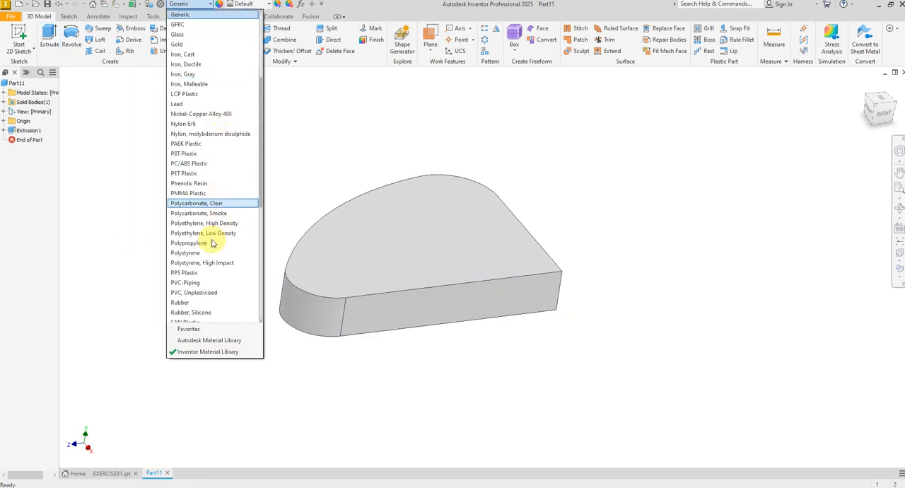
pyautogui.scroll(-3, 222, 269)
pyautogui.scroll(-1, 205, 282)
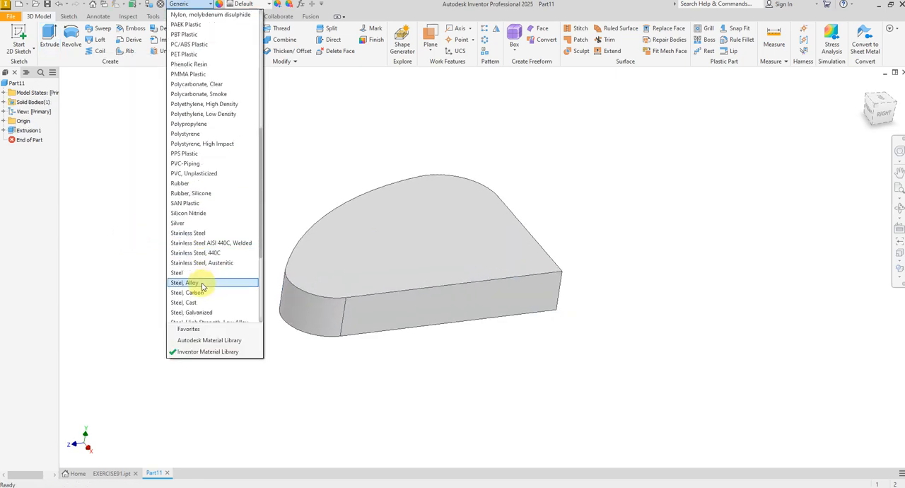
pyautogui.click(201, 283)
# Step: Start a new sketch on the solid's large top face and project the face's outline into it
pyautogui.keyDown('shift'); pyautogui.moveTo(272, 239); pyautogui.dragTo(426, 295, button='middle'); pyautogui.keyUp('shift')
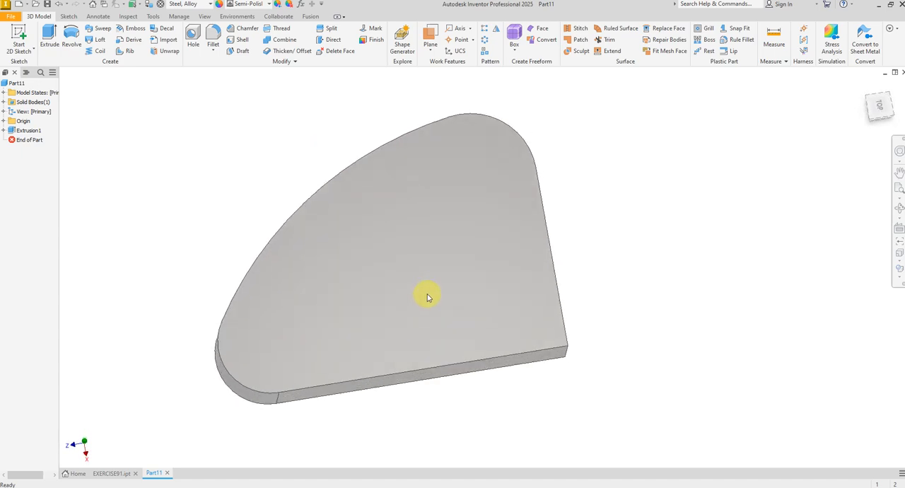
pyautogui.click(430, 285)
pyautogui.click(501, 277)
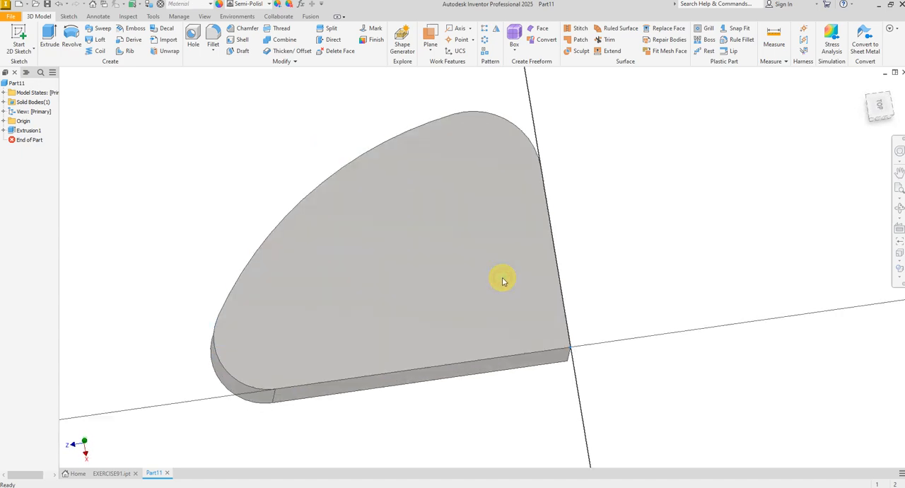
pyautogui.scroll(4, 522, 249)
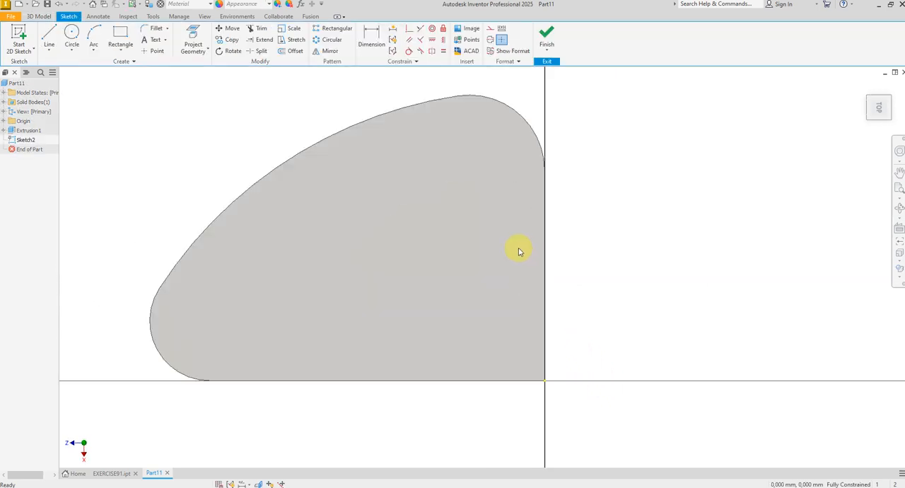
pyautogui.click(203, 36)
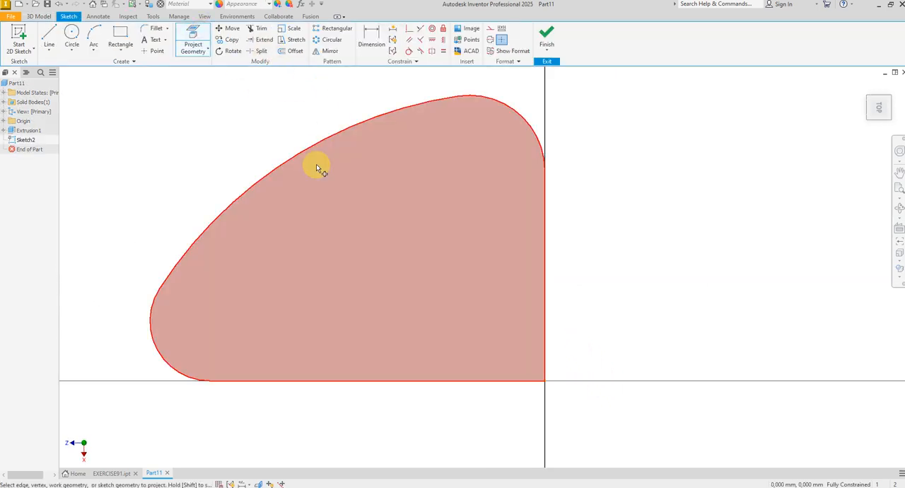
pyautogui.rightClick(227, 111)
pyautogui.click(263, 110)
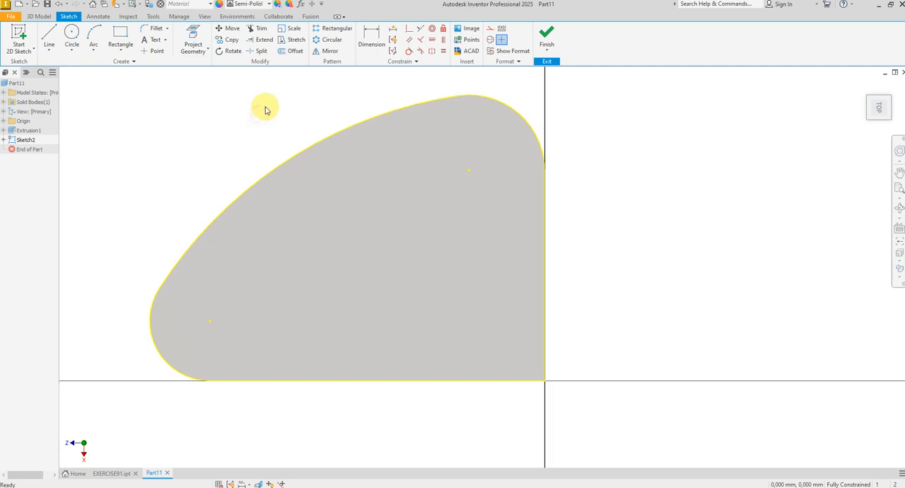
# Step: Offset the projected outline 7 mm inward as a closed loop
pyautogui.click(309, 146)
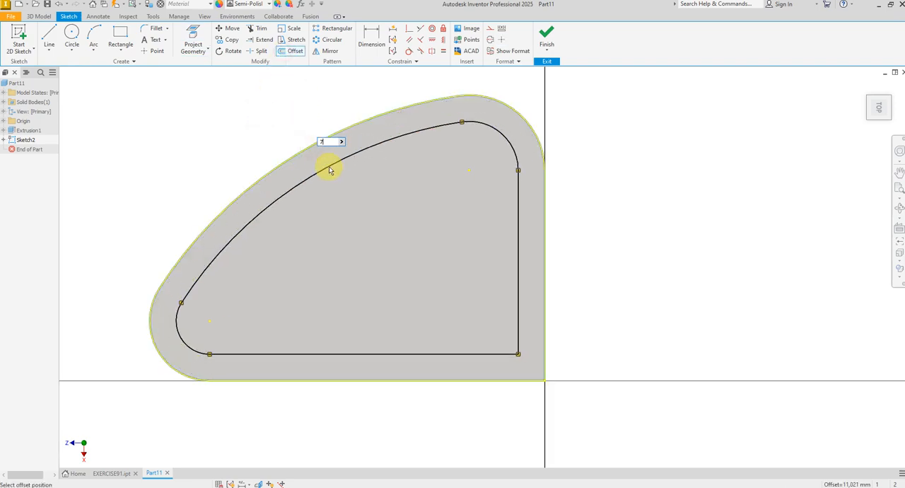
pyautogui.write('7')
pyautogui.press('Return')
pyautogui.rightClick(559, 216)
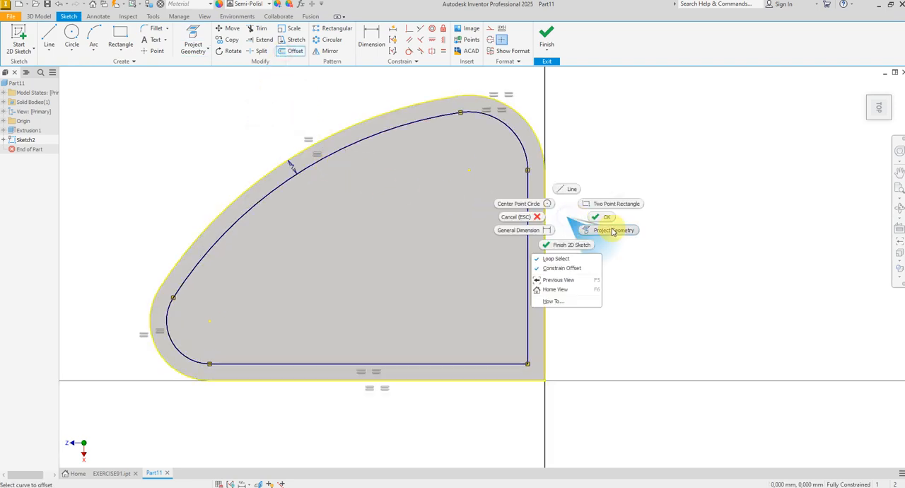
pyautogui.click(601, 216)
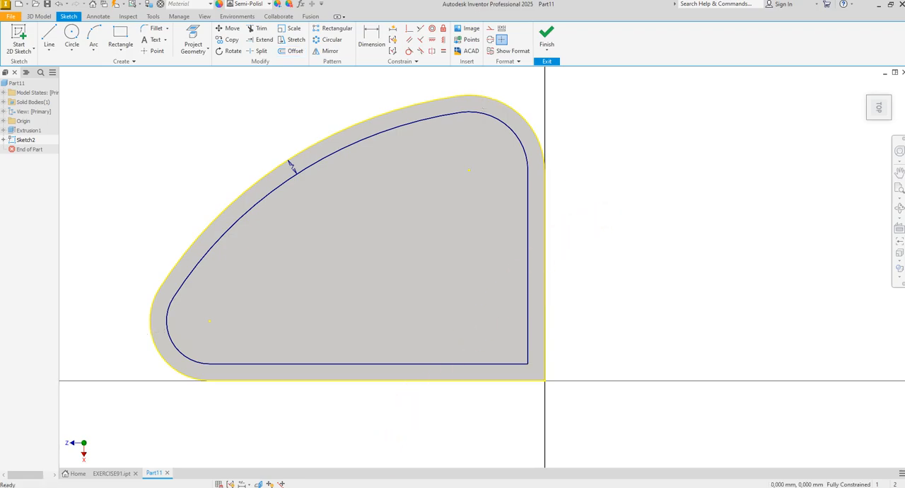
# Step: Following the EXERCISE-91 drawing, sketch a 50 mm diameter circle centred on the lower-left rounded corner, matching the body's outer arc
pyautogui.click(424, 487)
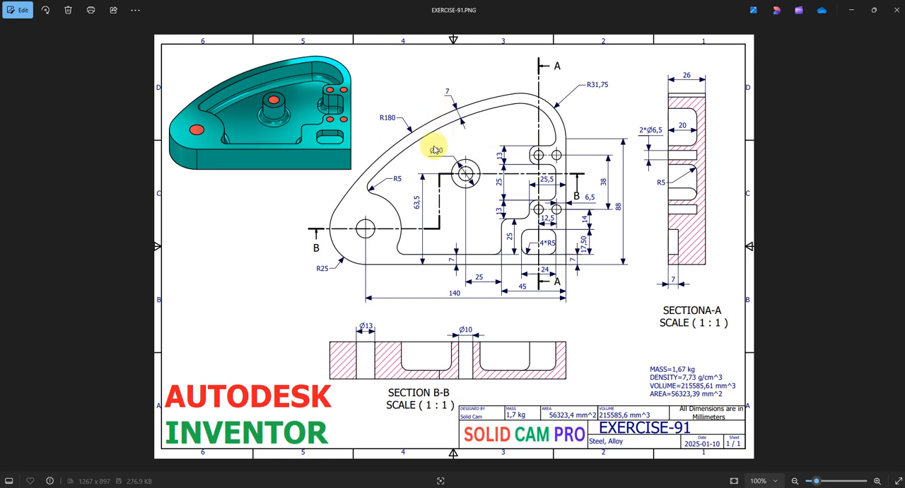
pyautogui.click(359, 487)
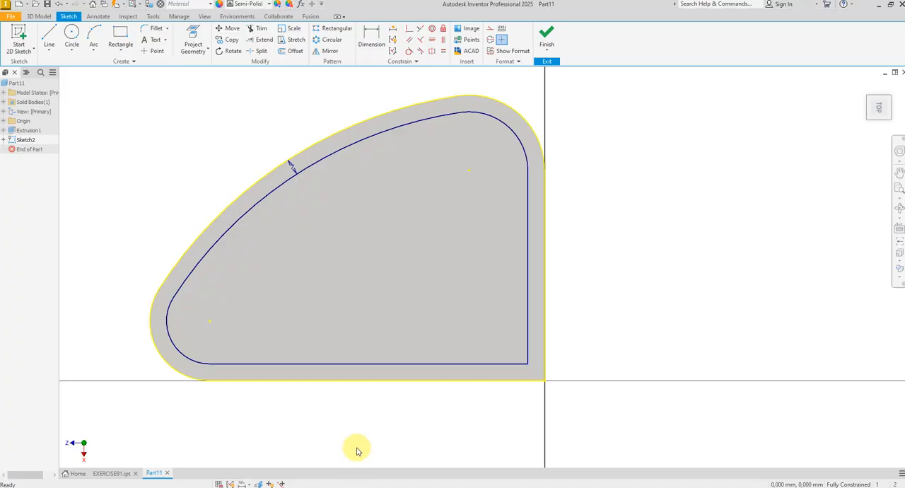
pyautogui.click(71, 36)
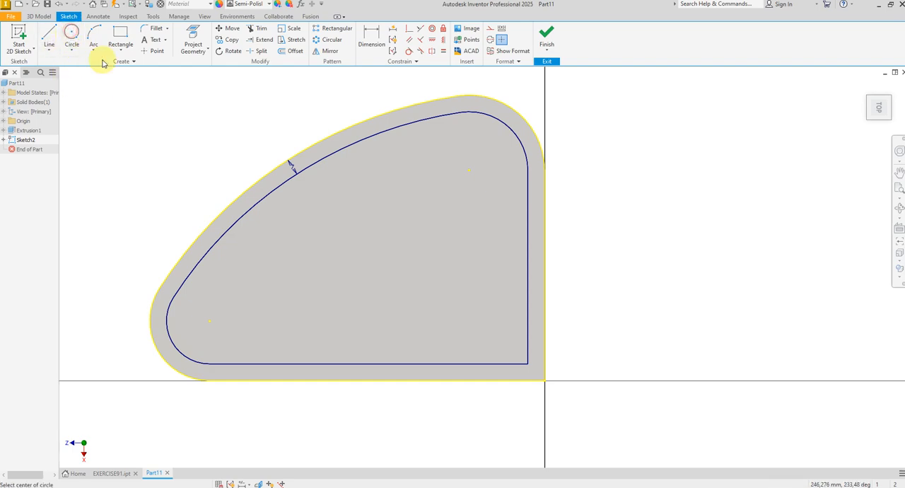
pyautogui.click(208, 320)
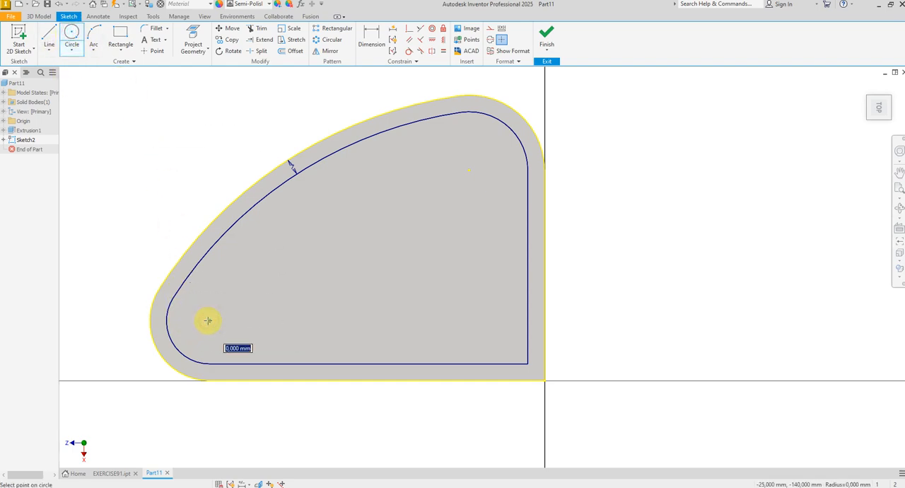
pyautogui.click(154, 340)
pyautogui.rightClick(313, 293)
pyautogui.click(339, 293)
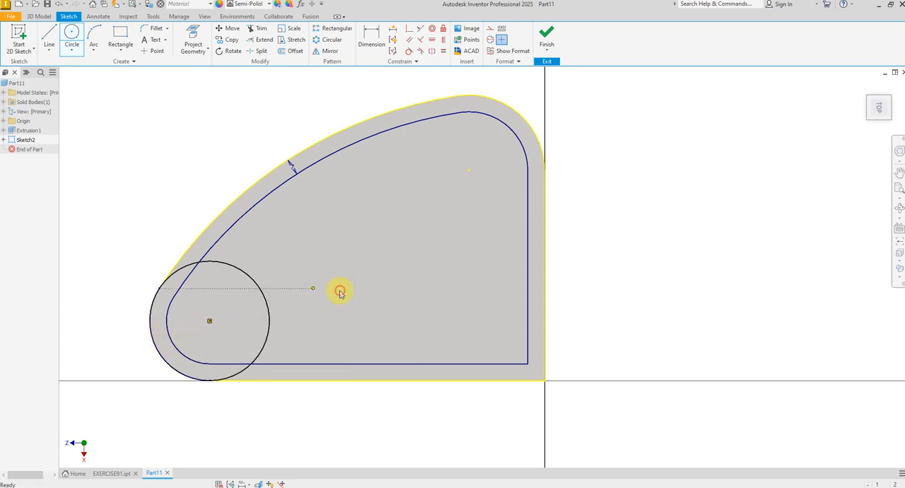
# Step: Trim the circle and inner offset at the lower-left corner so the circle's inner arc closes the pocket profile
pyautogui.click(256, 34)
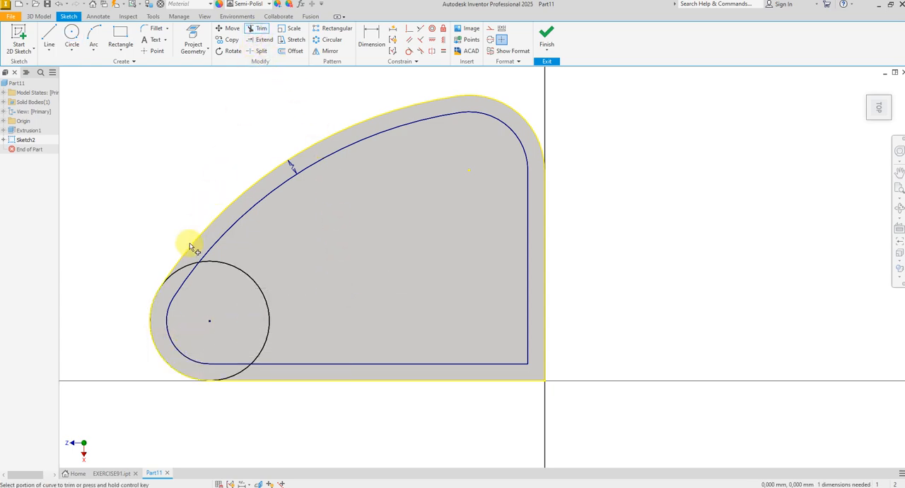
pyautogui.click(191, 269)
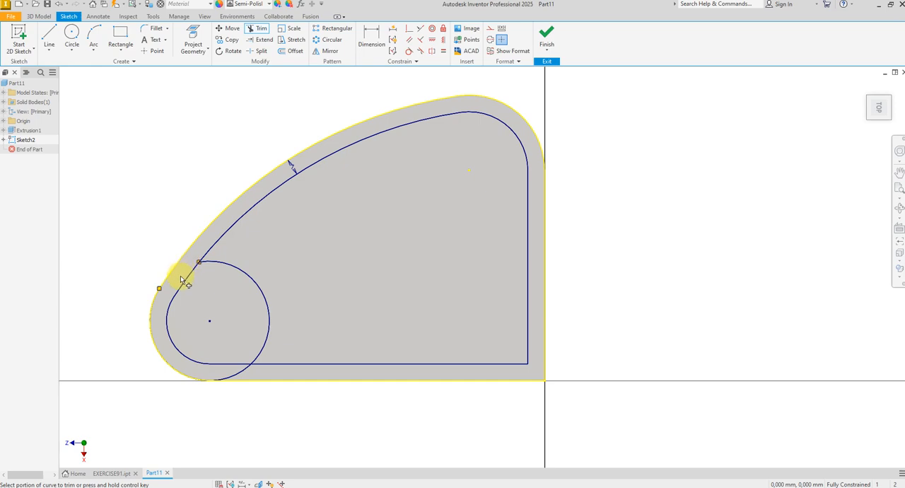
pyautogui.click(184, 284)
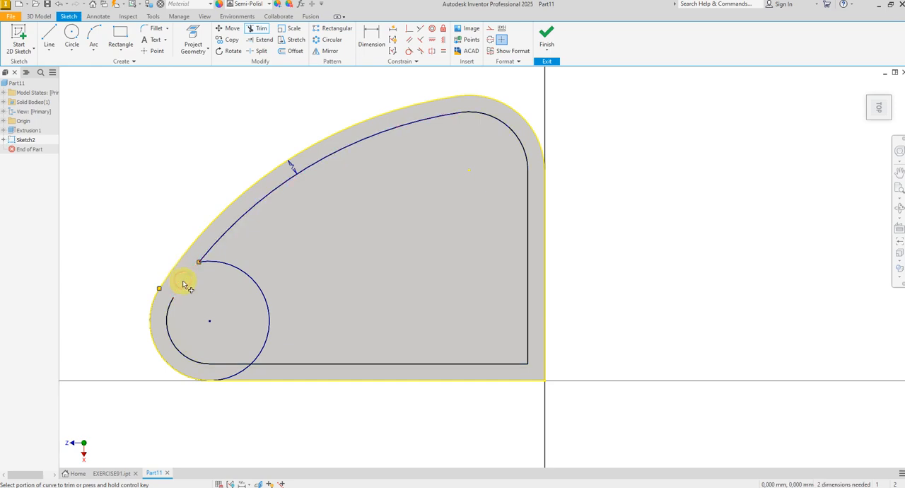
pyautogui.click(221, 365)
pyautogui.click(234, 376)
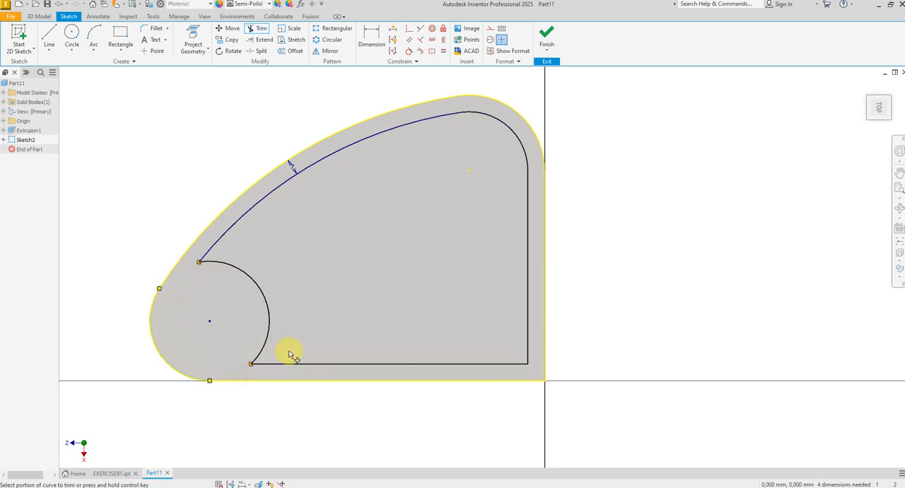
pyautogui.rightClick(351, 319)
pyautogui.click(382, 317)
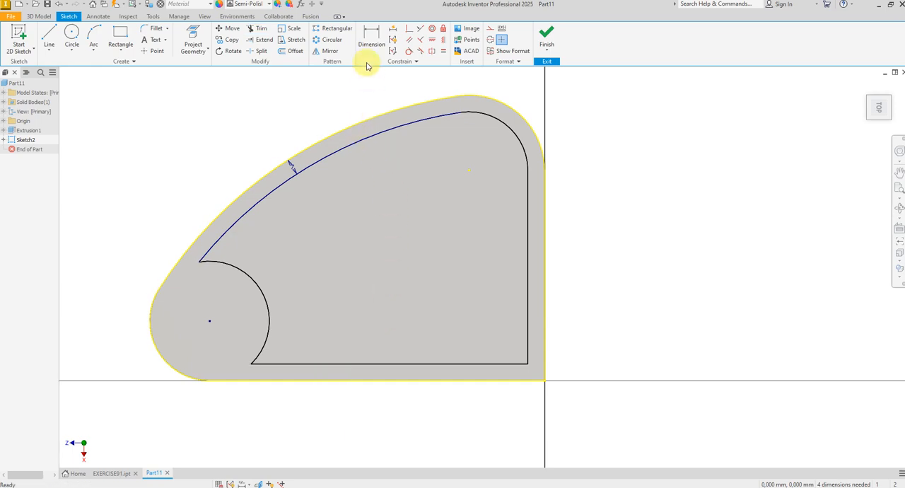
# Step: Dimension the radius of the pocket's concave arc as 25 mm
pyautogui.click(371, 35)
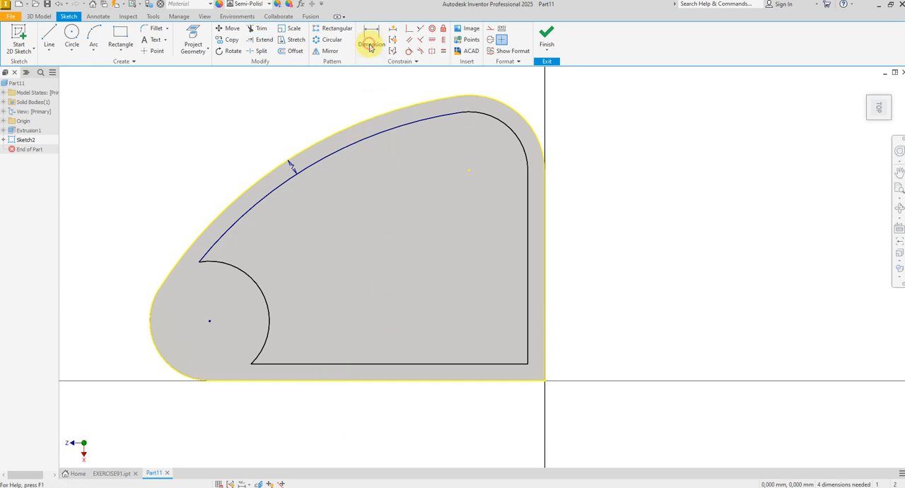
pyautogui.click(278, 291)
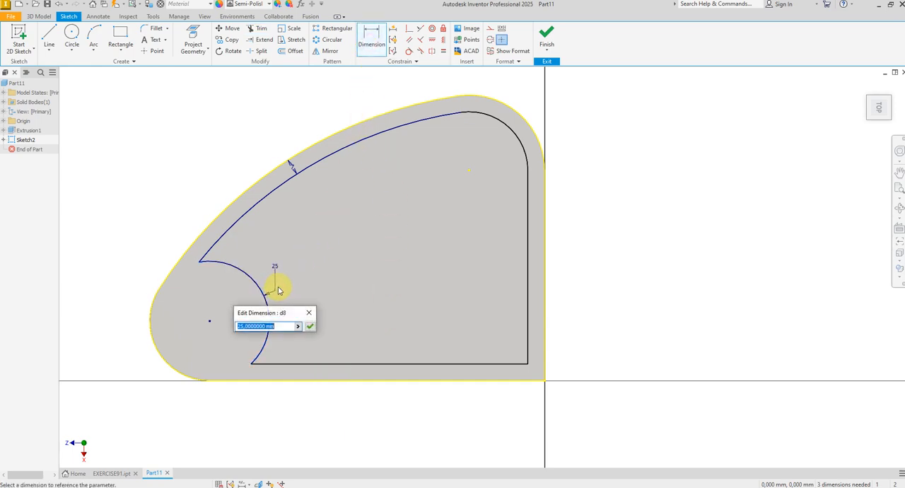
pyautogui.click(310, 327)
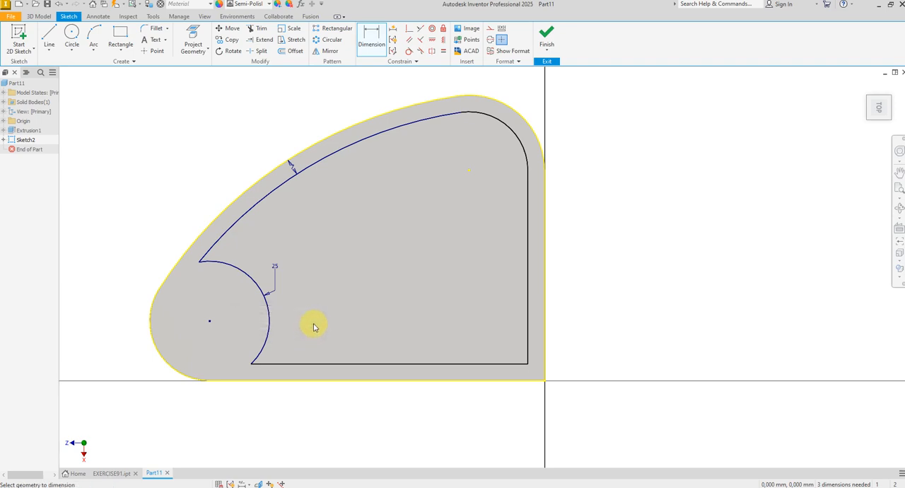
# Step: Dimension the pocket's lower and right edges at 7 mm from the body's matching outer edges
pyautogui.click(405, 364)
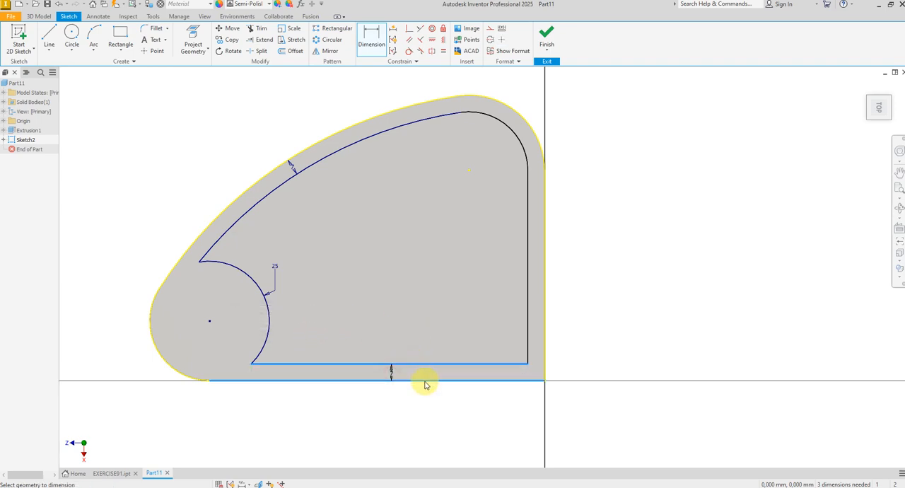
pyautogui.click(425, 385)
pyautogui.click(427, 410)
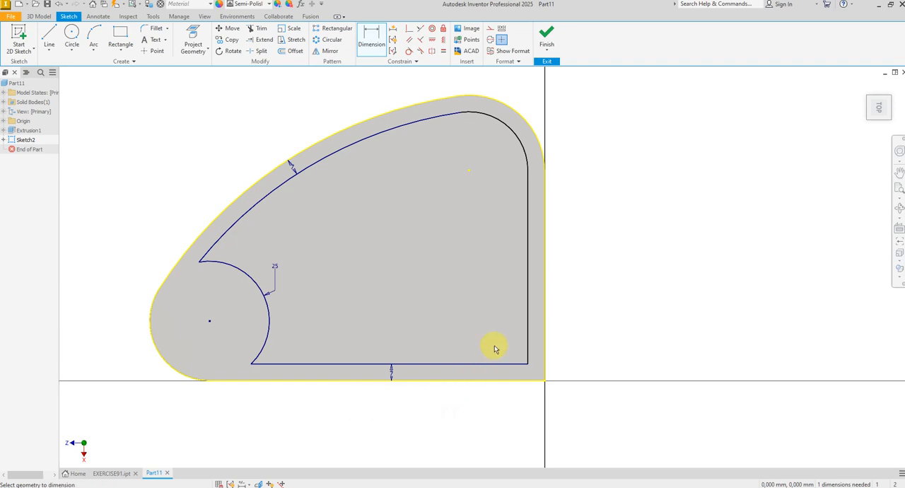
pyautogui.click(546, 265)
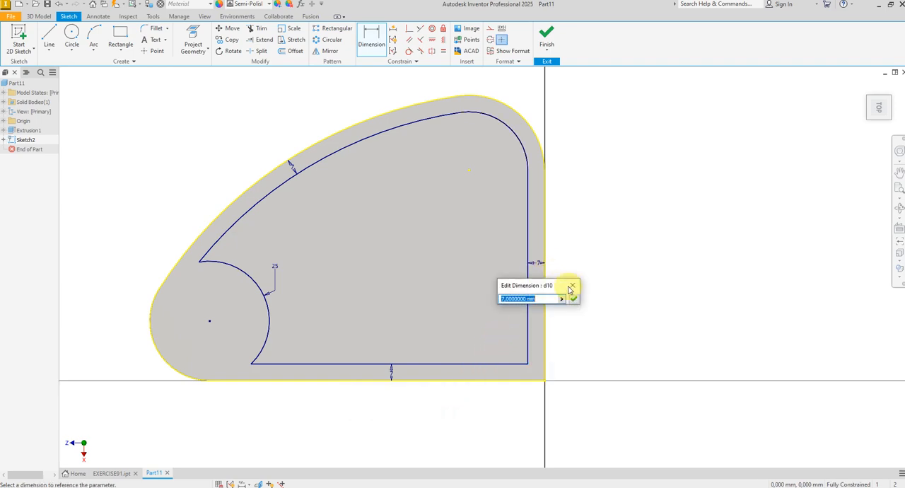
pyautogui.click(573, 300)
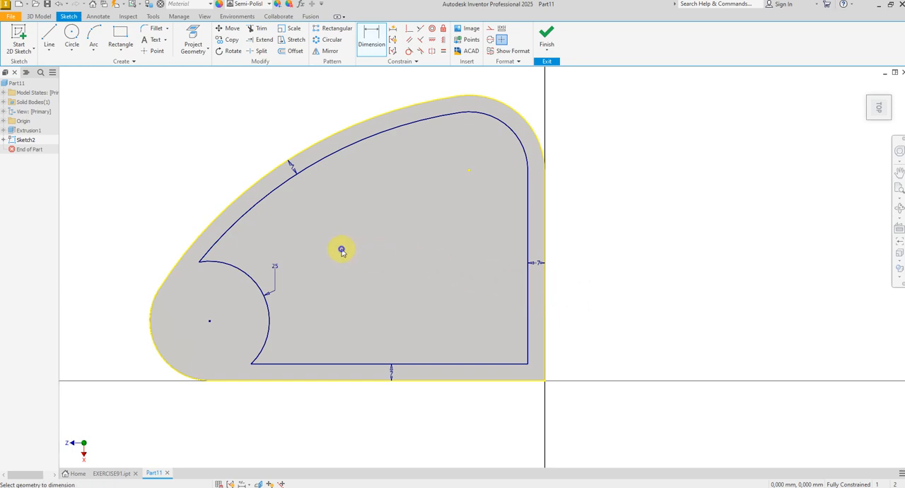
pyautogui.rightClick(341, 250)
pyautogui.click(381, 251)
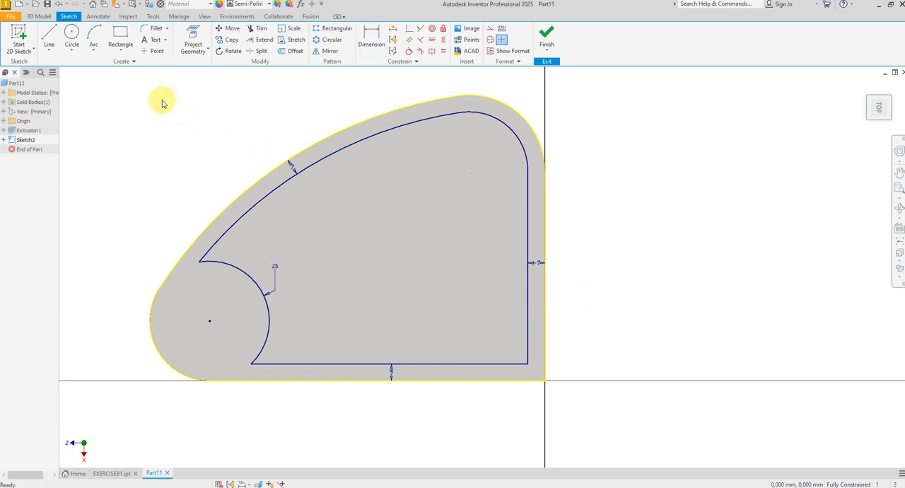
# Step: Fillet both ends of the concave arc with a 5 mm radius where it meets the pocket's upper curve and lower edge
pyautogui.click(149, 28)
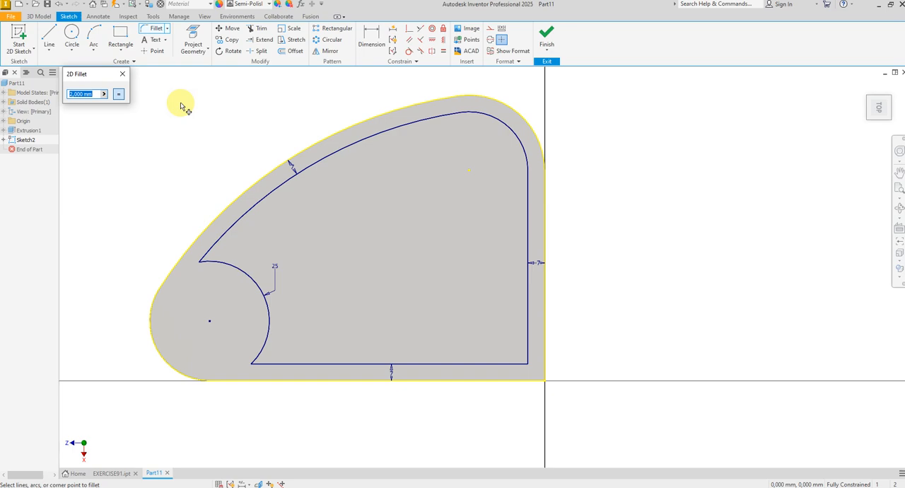
pyautogui.write('5')
pyautogui.click(210, 251)
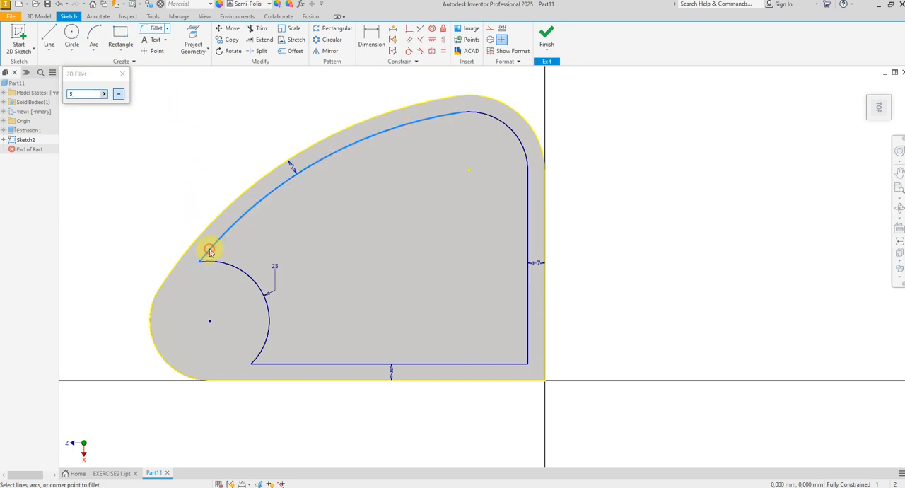
pyautogui.click(212, 262)
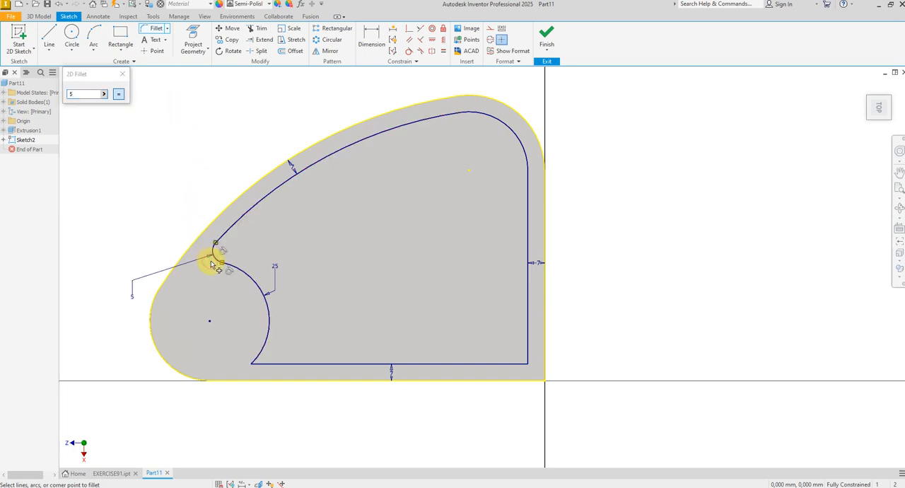
pyautogui.click(258, 362)
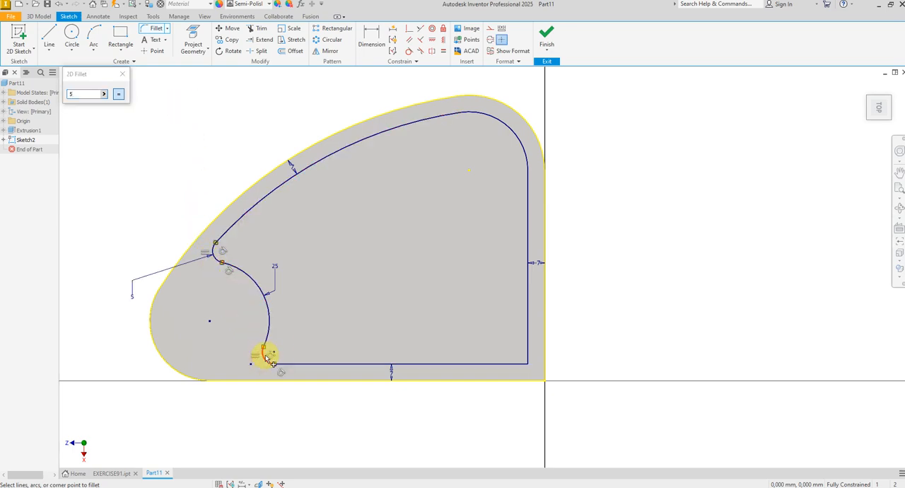
pyautogui.rightClick(321, 314)
pyautogui.click(347, 314)
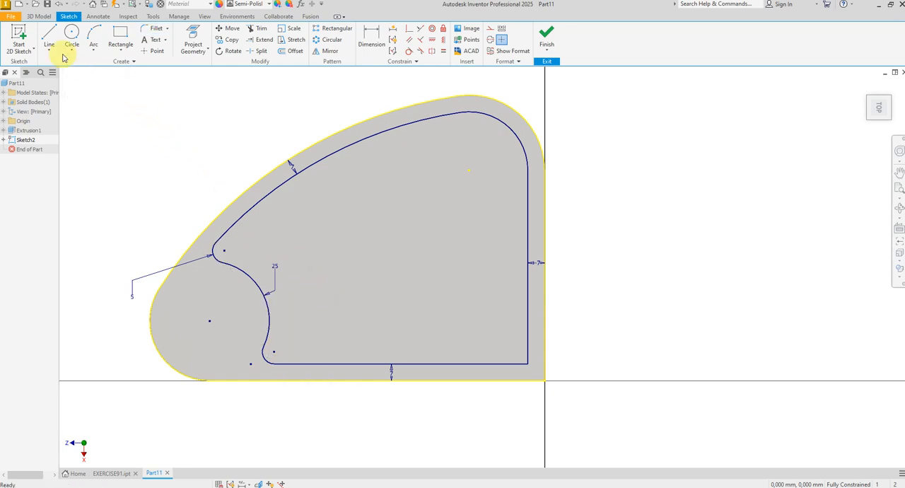
# Step: Sketch a stepped line from the pocket's lower edge to its right edge, with segments about 20, 23, 13 and 26 mm long
pyautogui.click(50, 36)
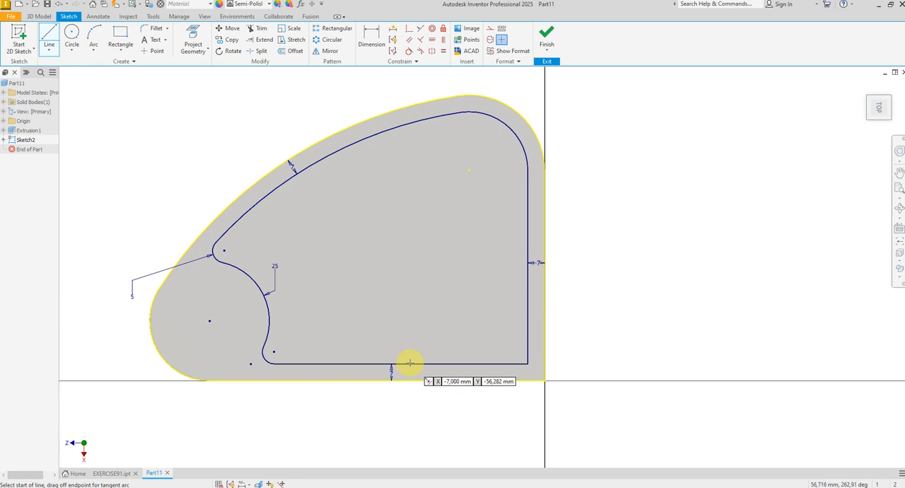
pyautogui.click(409, 363)
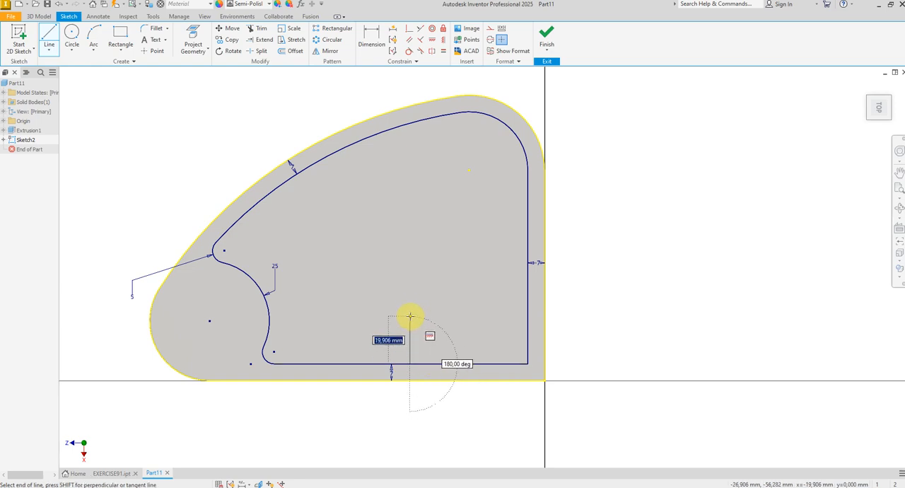
pyautogui.click(410, 316)
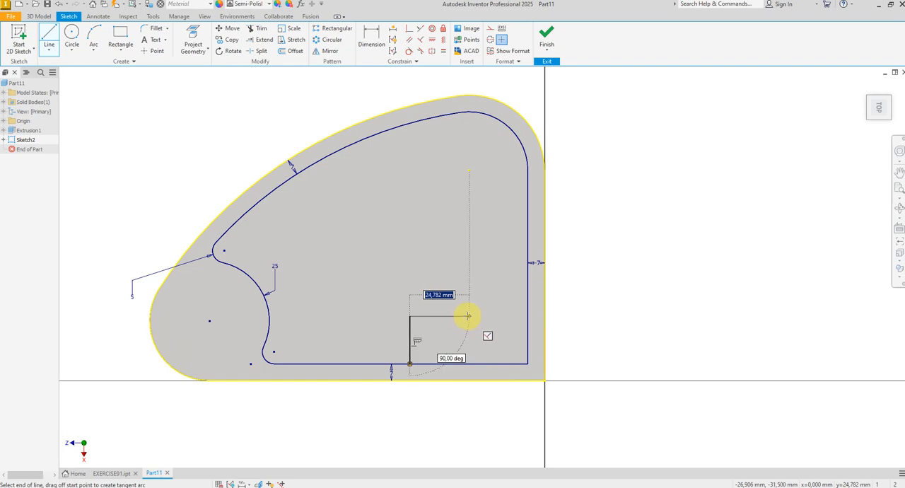
pyautogui.click(465, 316)
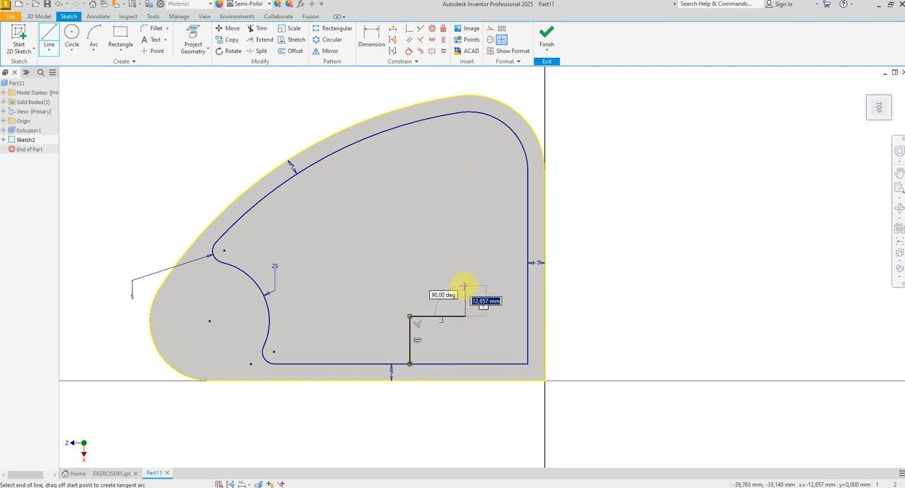
pyautogui.click(465, 285)
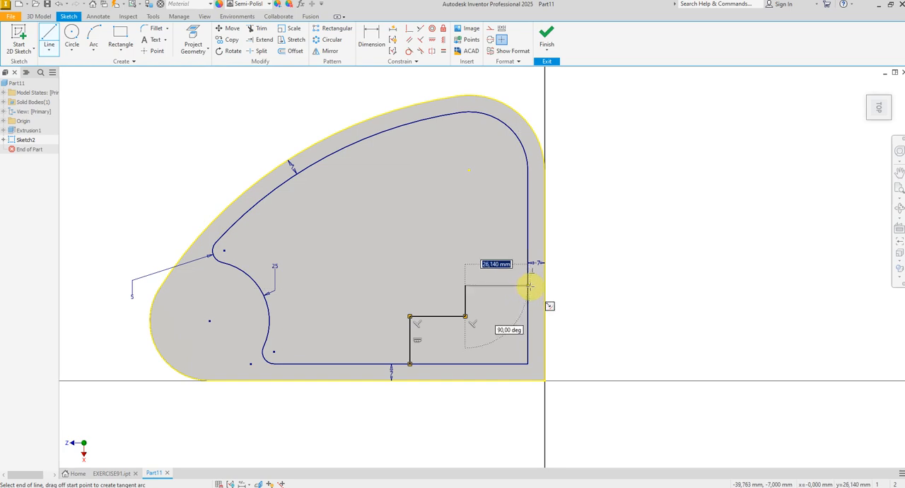
pyautogui.click(528, 286)
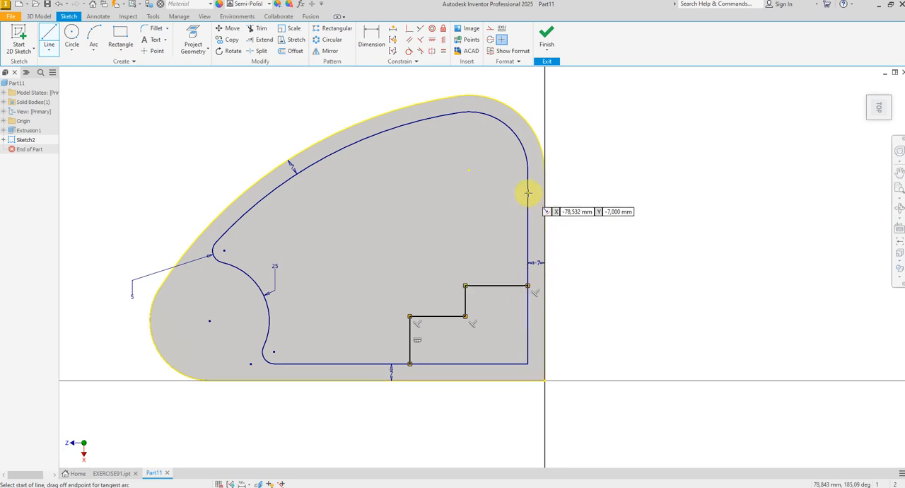
# Step: Sketch a three-sided rectangular outline about 17 mm wide against the upper part of the pocket's right edge
pyautogui.click(487, 193)
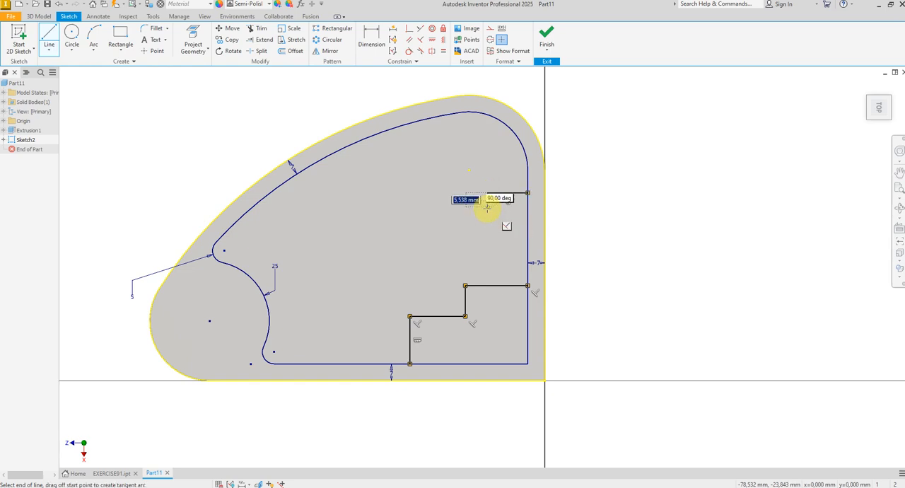
pyautogui.click(487, 220)
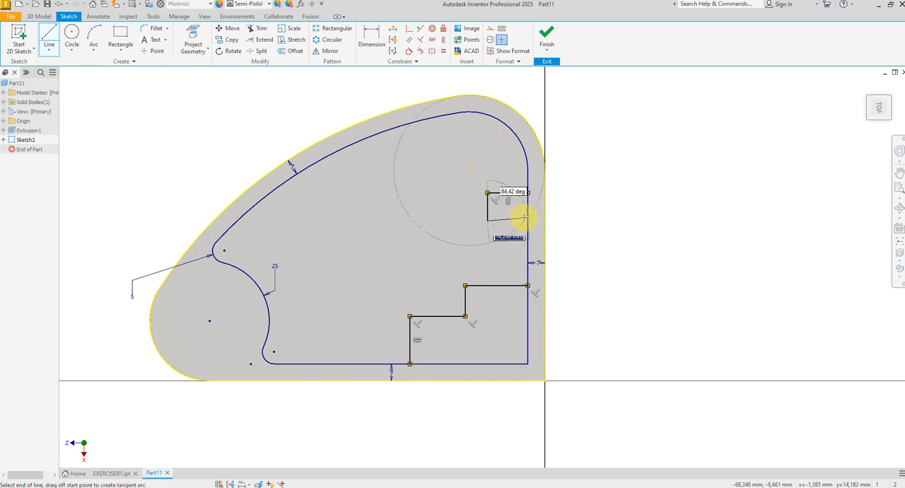
pyautogui.click(526, 220)
pyautogui.rightClick(561, 216)
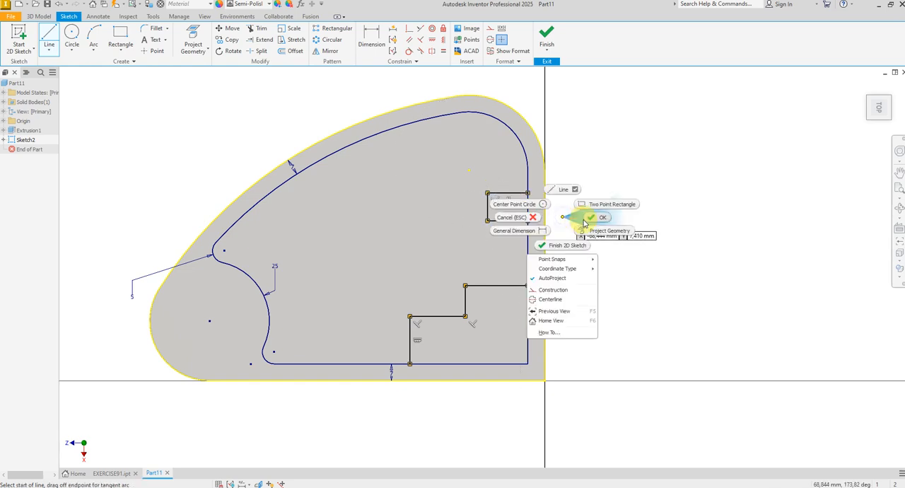
pyautogui.click(586, 216)
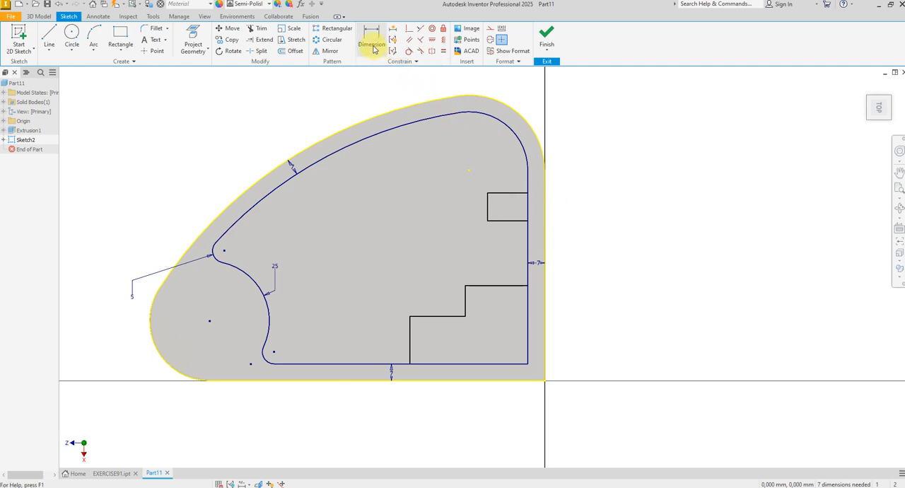
# Step: Trim the pocket outline's right edge inside the small rectangle, and its right and lower edges enclosed by the stepped line
pyautogui.click(259, 32)
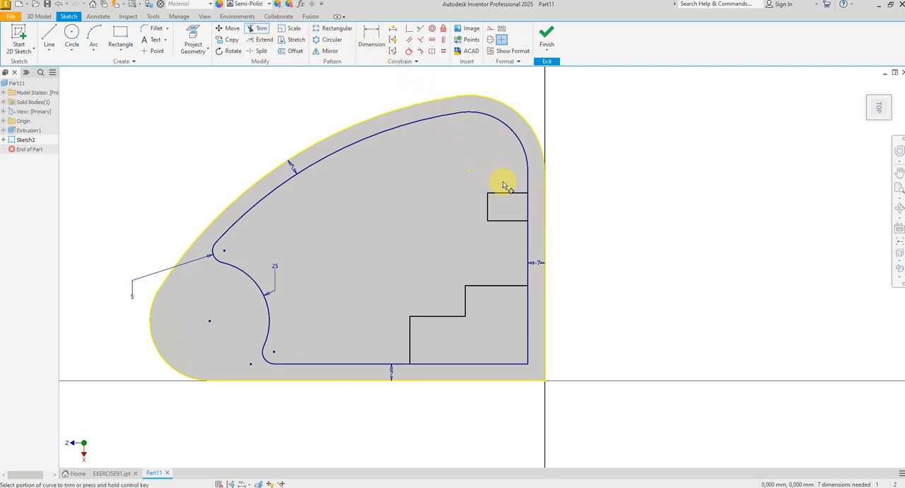
pyautogui.click(530, 203)
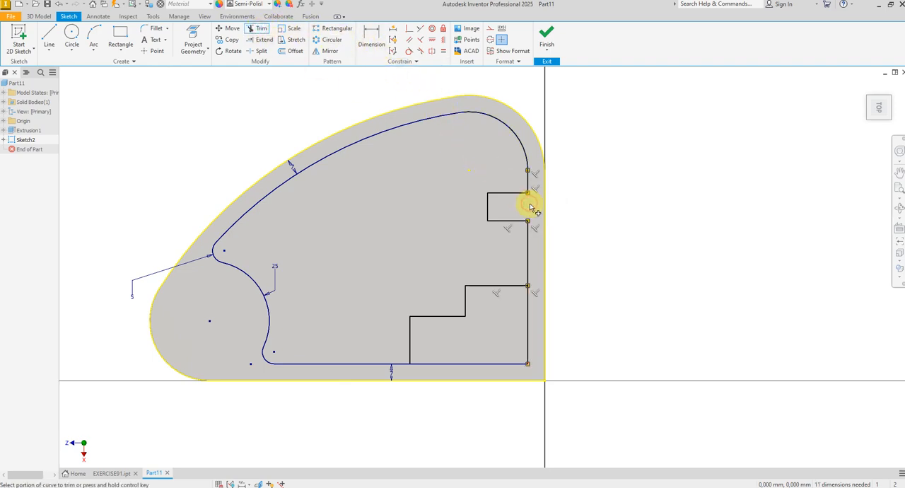
pyautogui.click(526, 336)
pyautogui.click(504, 363)
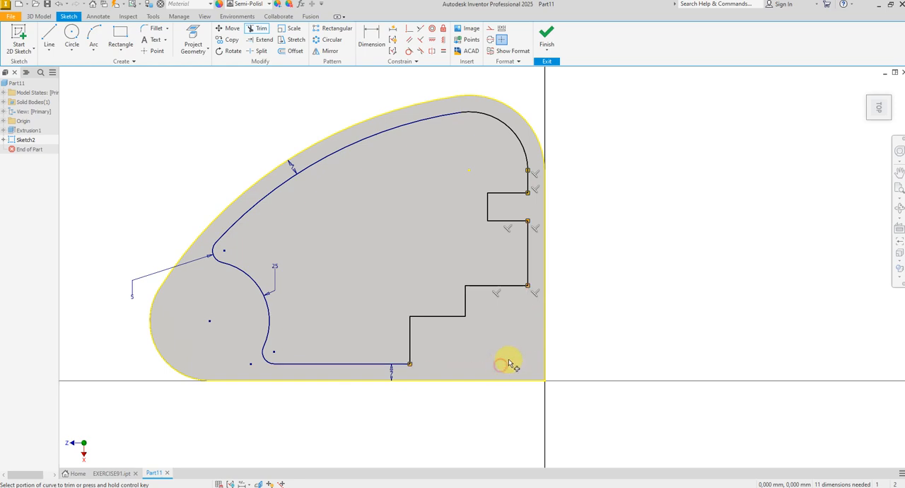
# Step: Dimension the lower step's vertical line 45 mm from the body's straight right edge
pyautogui.rightClick(599, 314)
pyautogui.click(634, 317)
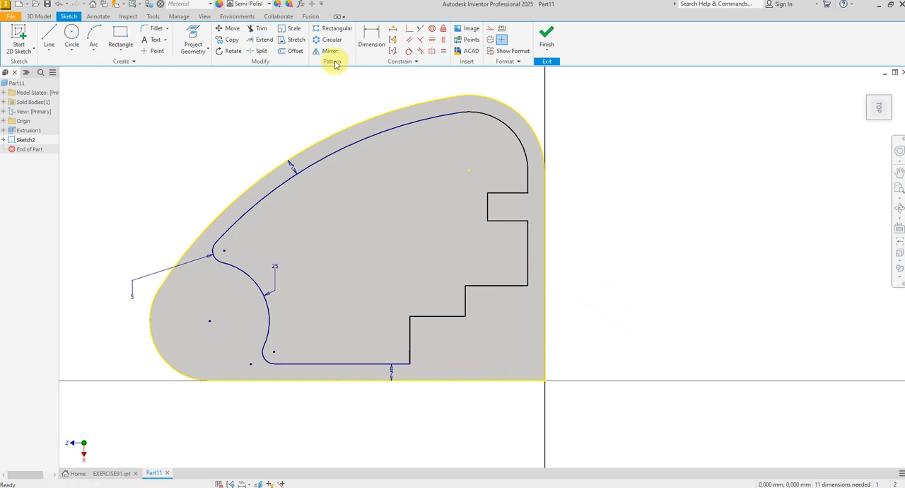
pyautogui.click(368, 41)
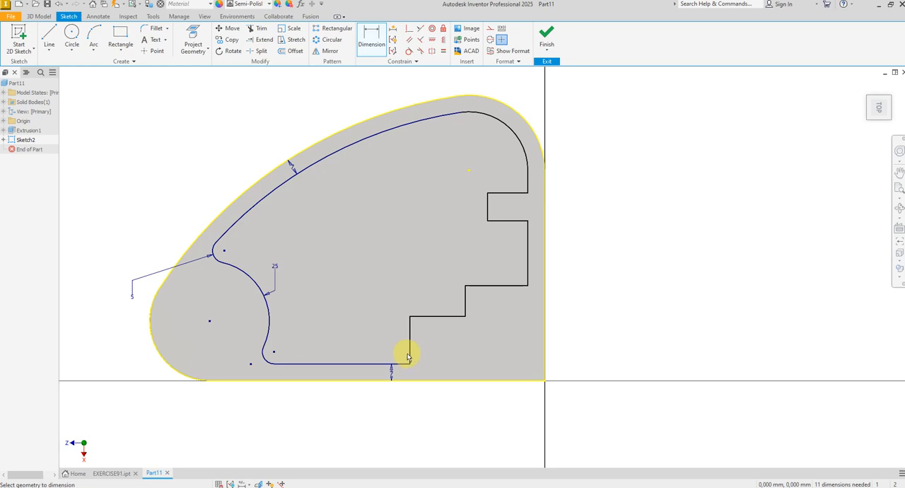
pyautogui.click(548, 359)
pyautogui.click(481, 401)
pyautogui.write('4')
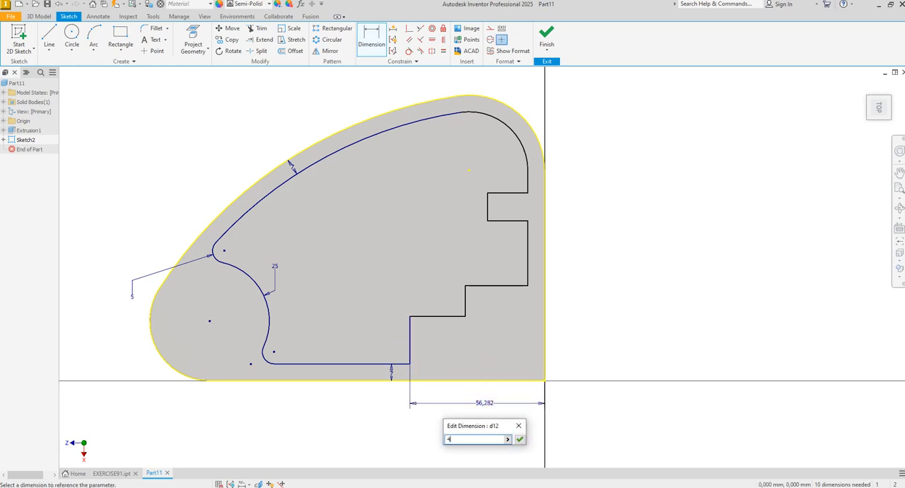
pyautogui.write('5')
pyautogui.press('Return')
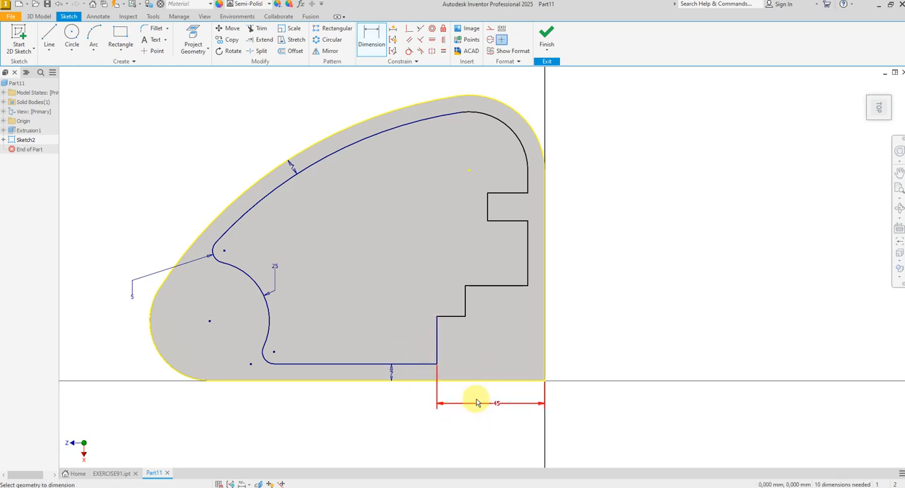
# Step: Dimension the upper step's vertical line 25.5 mm and the pocket's right edge 7 mm from the body's right edge
pyautogui.click(466, 310)
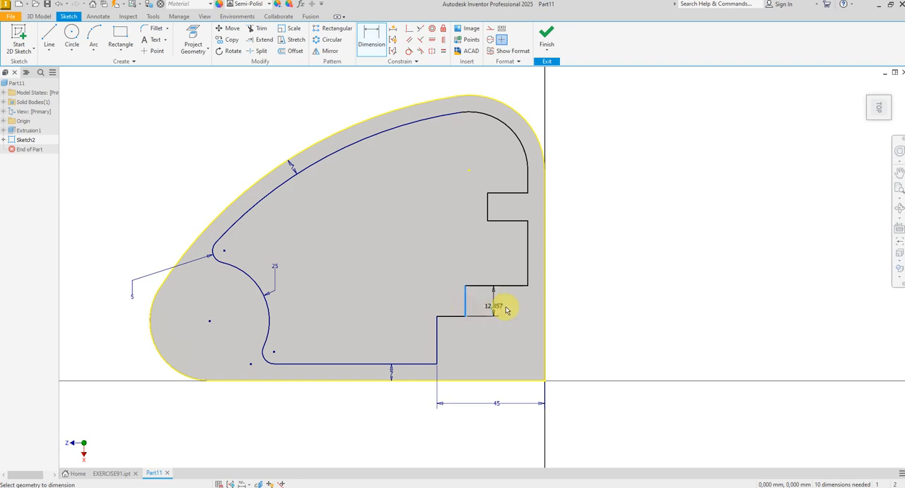
pyautogui.click(544, 304)
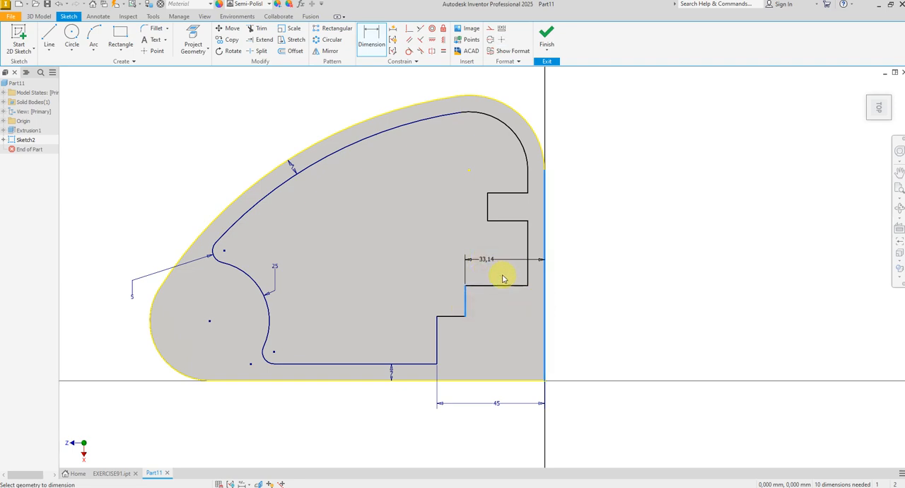
pyautogui.click(503, 278)
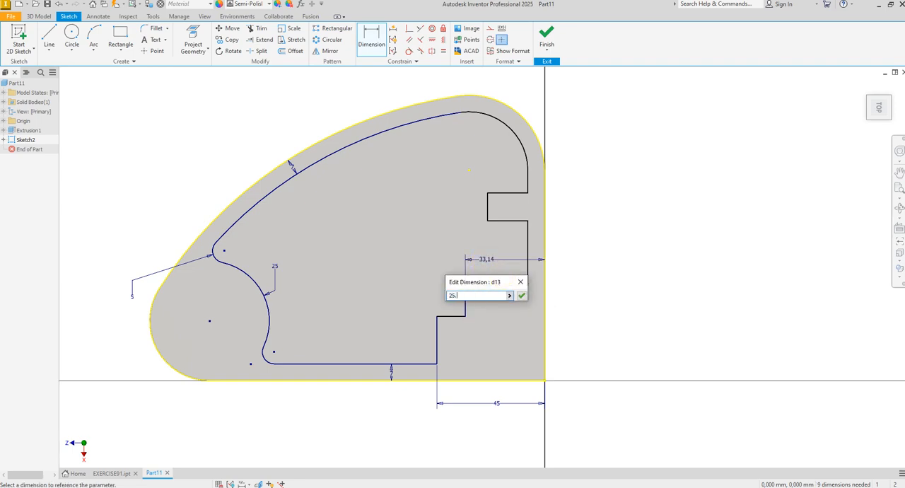
pyautogui.press('Return')
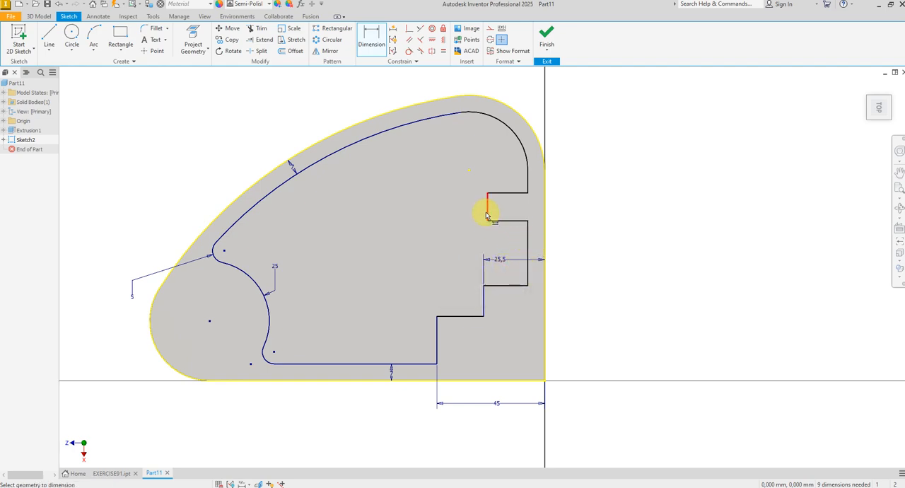
pyautogui.click(531, 248)
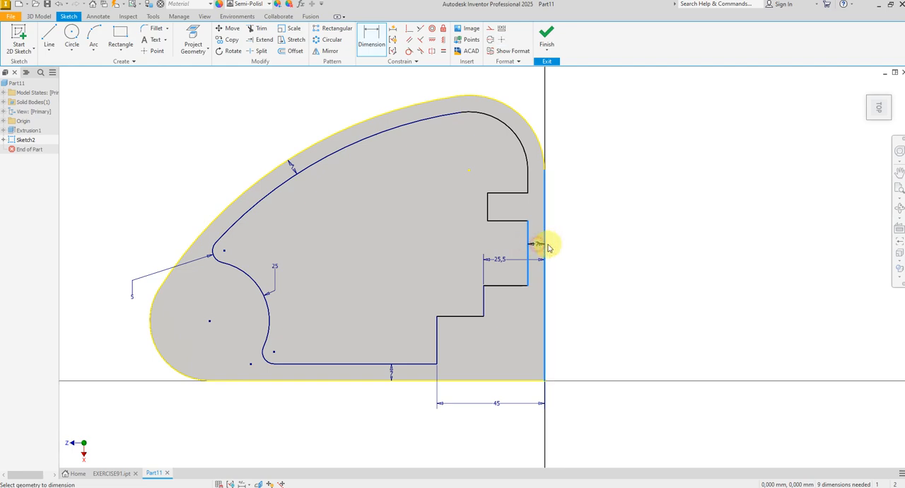
pyautogui.click(550, 248)
pyautogui.click(572, 279)
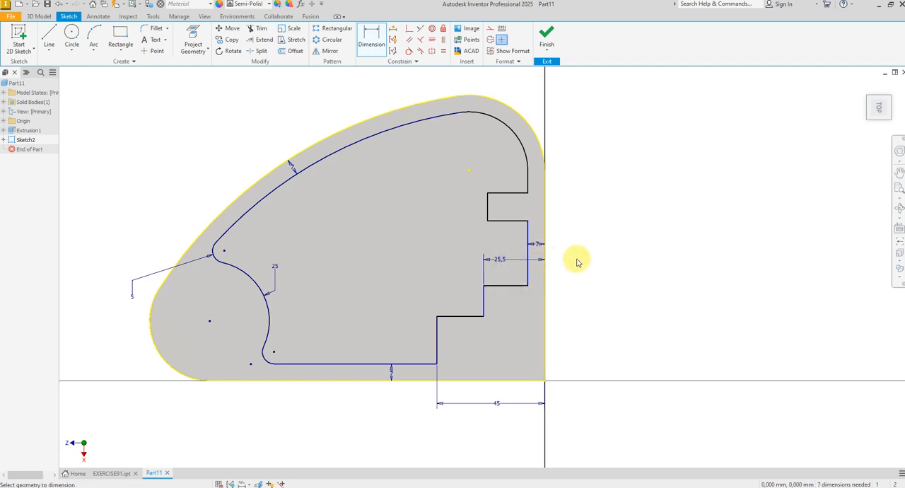
# Step: Align the small rectangular outline's lower inner corner vertically with the upper step's inner corner using an alignment constraint
pyautogui.click(432, 40)
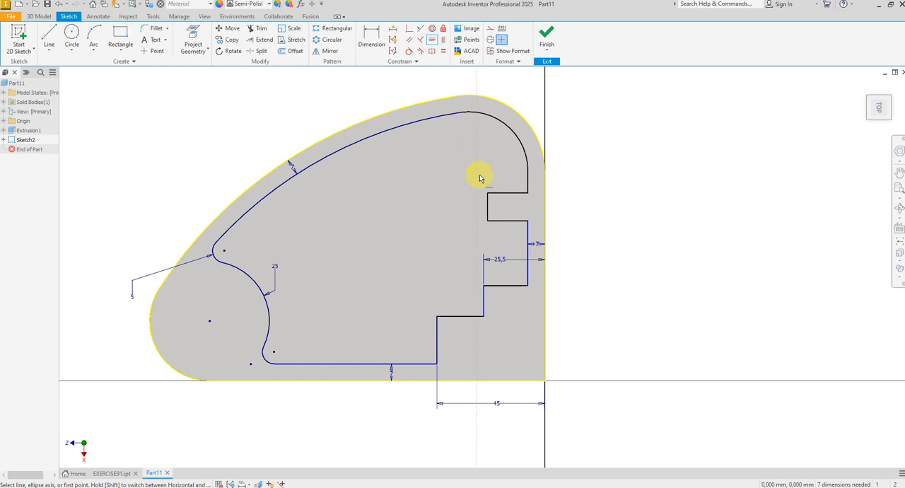
pyautogui.click(488, 221)
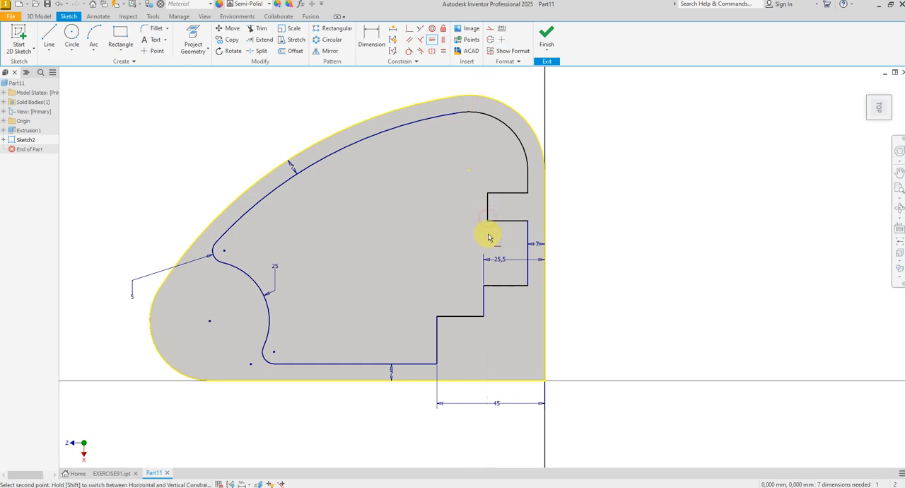
pyautogui.click(485, 287)
pyautogui.rightClick(590, 259)
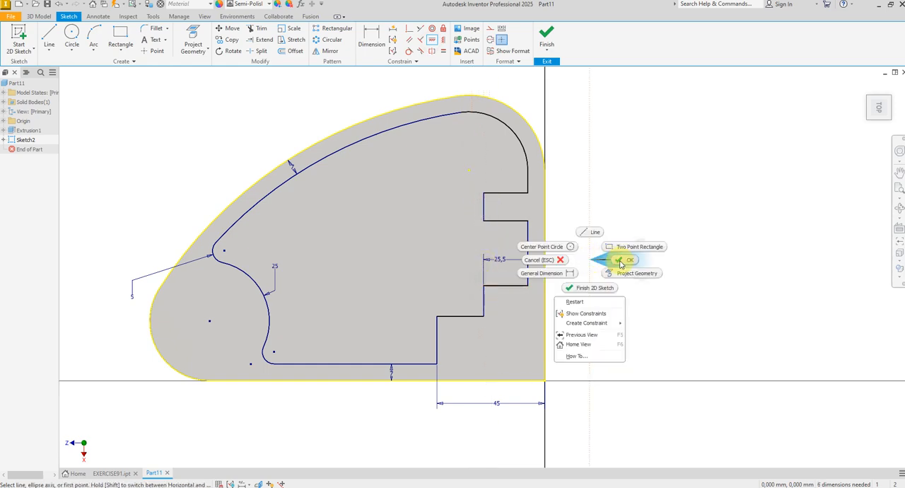
pyautogui.click(620, 261)
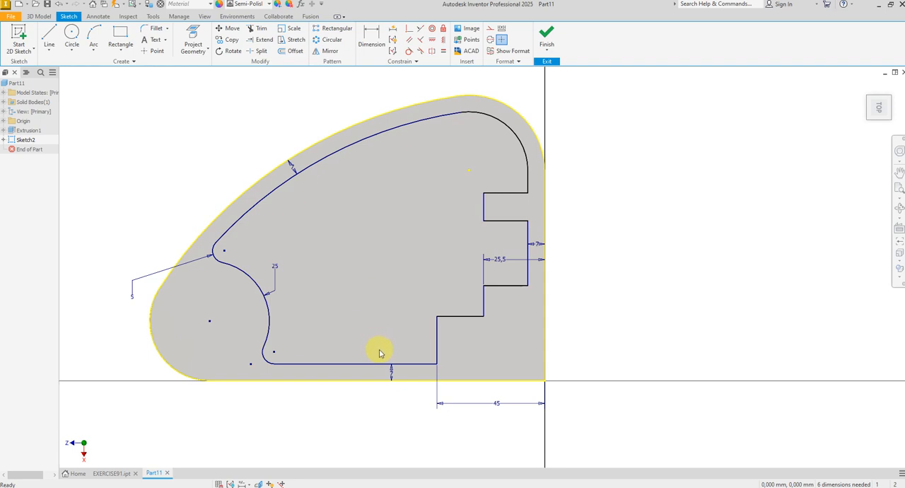
# Step: Sketch a two-point rectangle about 15 by 11 mm in the body's lower right corner, below the stepped line
pyautogui.click(120, 39)
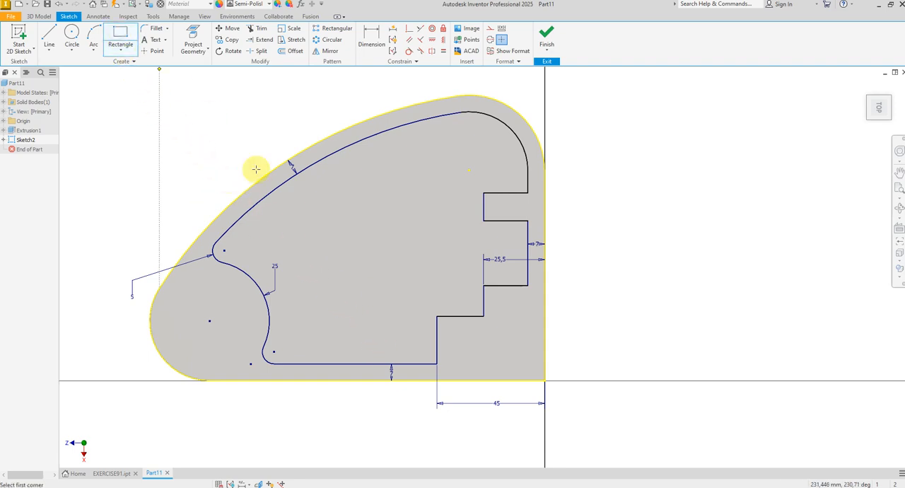
pyautogui.click(485, 343)
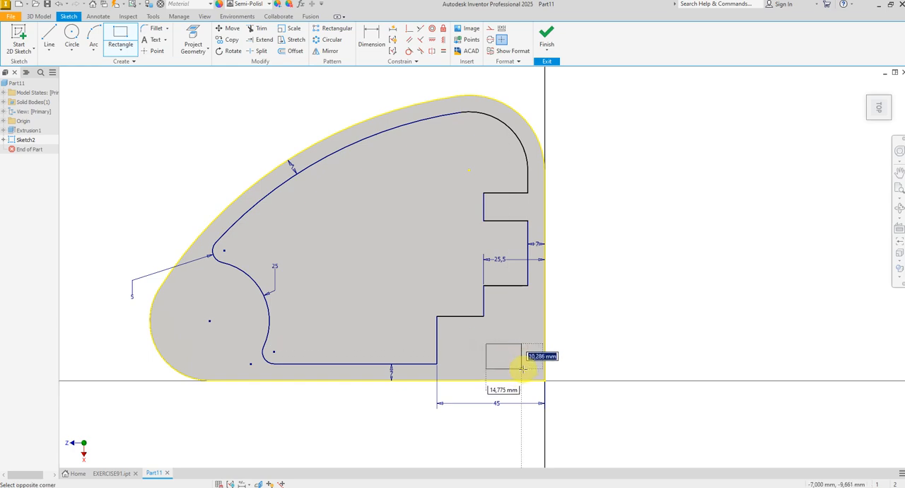
pyautogui.click(522, 369)
pyautogui.rightClick(601, 359)
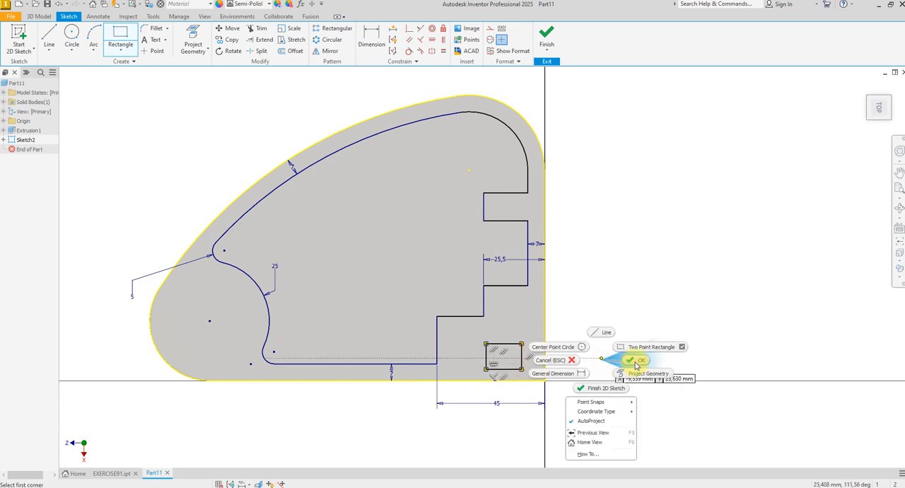
pyautogui.click(635, 361)
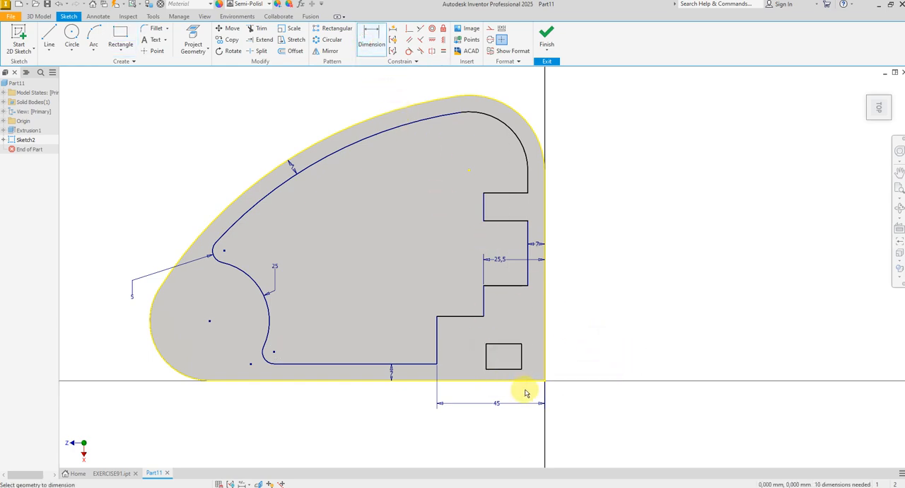
# Step: Dimension the new rectangle's lower edge 7 mm from the body's bottom edge
pyautogui.scroll(2, 523, 389)
pyautogui.click(494, 352)
pyautogui.click(493, 372)
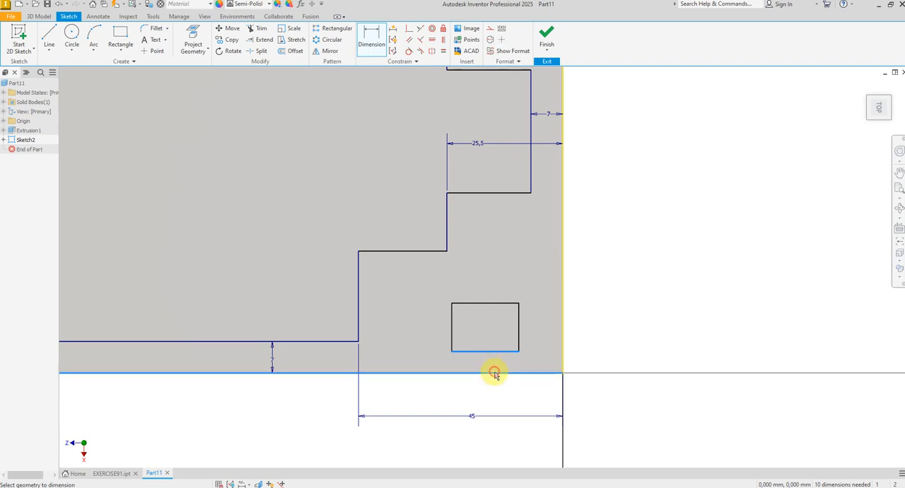
pyautogui.click(531, 365)
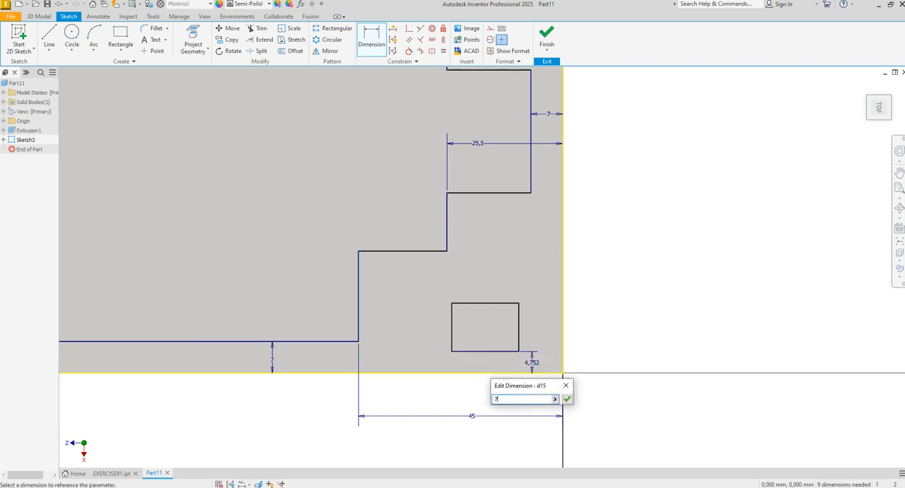
pyautogui.write('7')
pyautogui.press('Return')
# Step: Dimension the rectangle's width as 24 mm
pyautogui.click(494, 344)
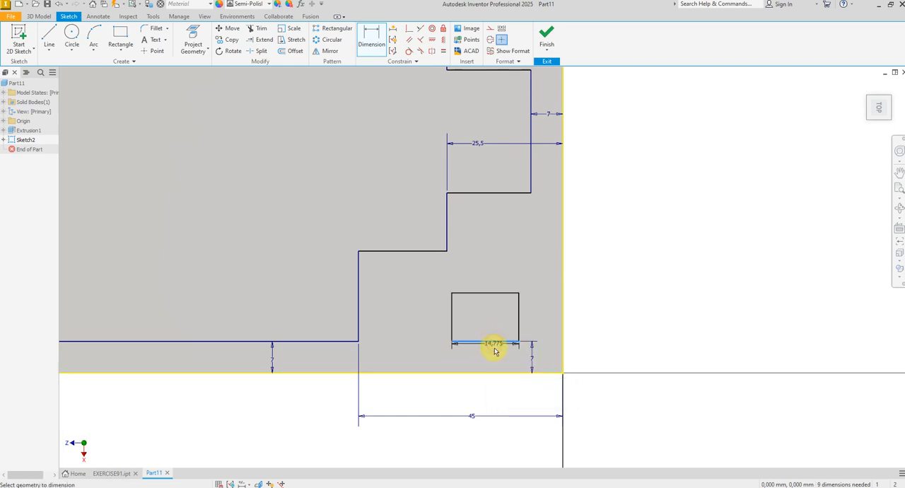
pyautogui.click(495, 361)
pyautogui.write('3')
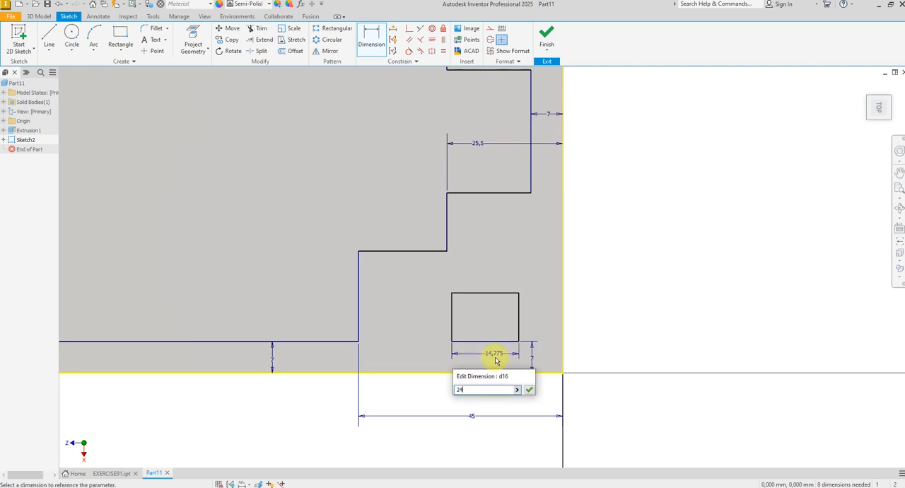
pyautogui.press('Return')
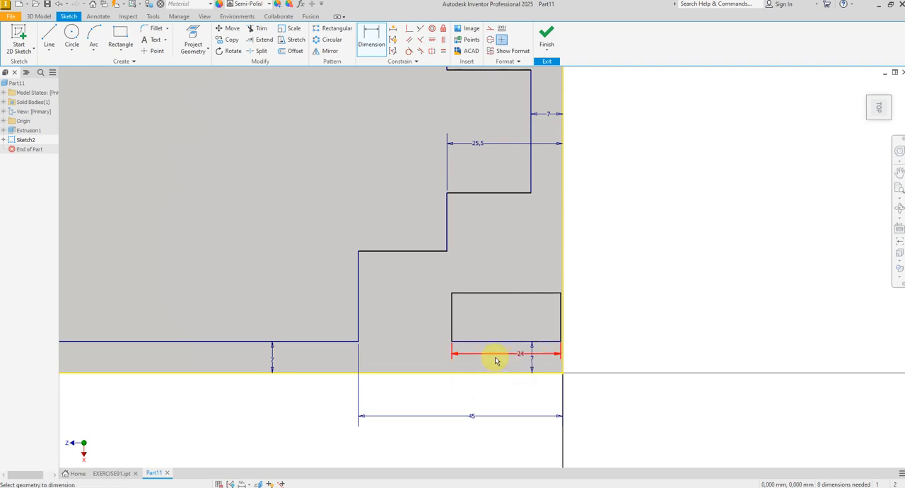
# Step: Dimension the rectangle's height as 17.5 mm and shift the rectangle left, away from the body's right edge
pyautogui.click(453, 325)
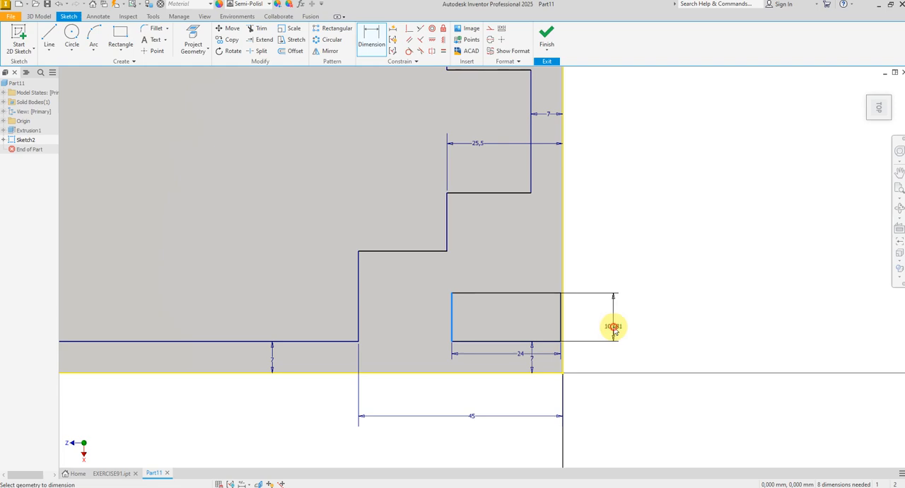
pyautogui.click(614, 330)
pyautogui.write('1')
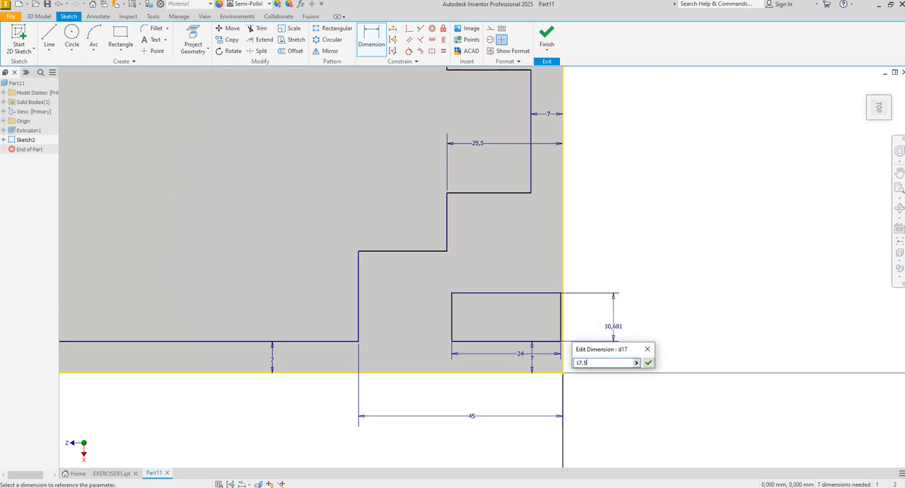
pyautogui.write('7.5')
pyautogui.press('Return')
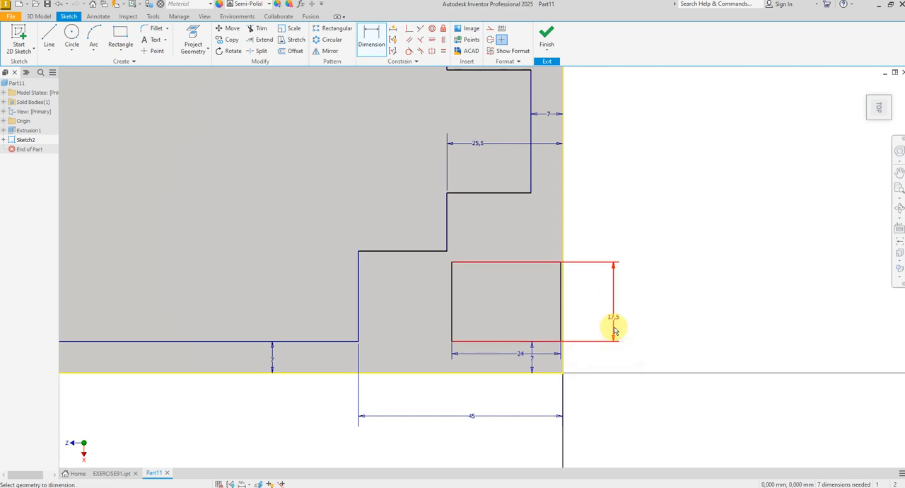
pyautogui.rightClick(658, 299)
pyautogui.click(678, 298)
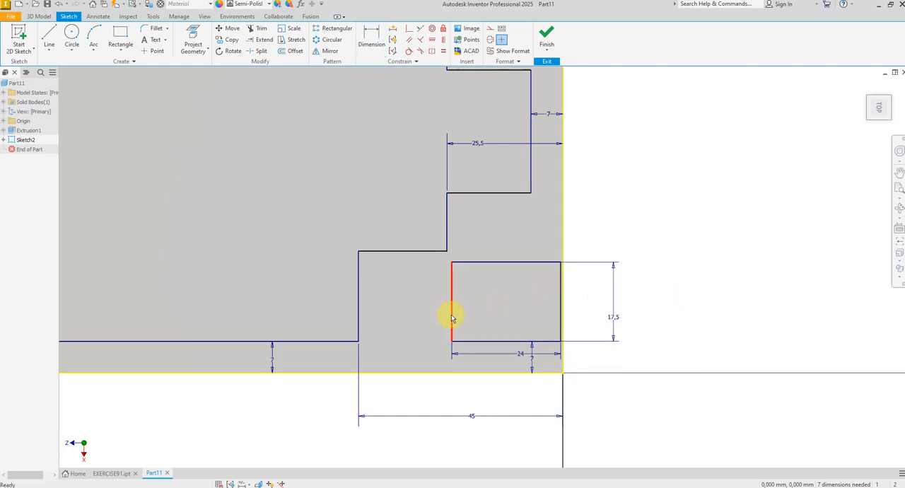
pyautogui.moveTo(446, 318); pyautogui.dragTo(422, 316)
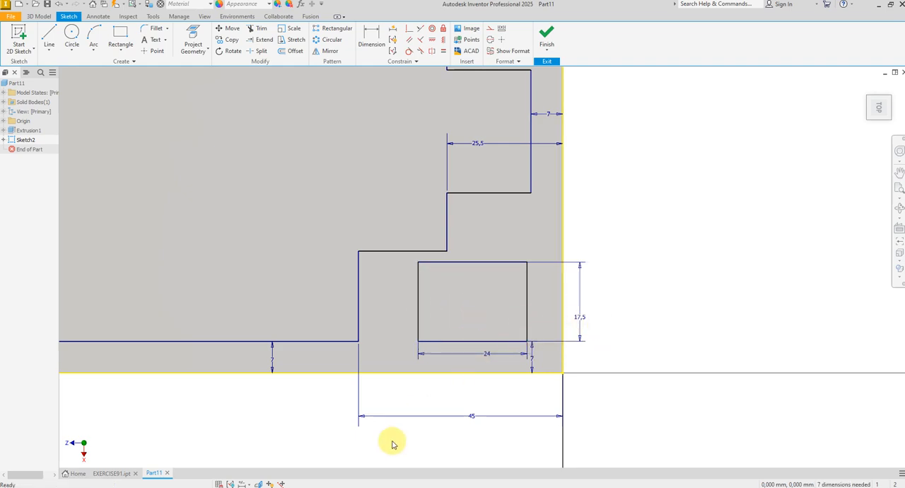
# Step: Switch to the EXERCISE-91 drawing and add its 12.5 and 6.5 mm hole spacings in Calculator
pyautogui.click(444, 487)
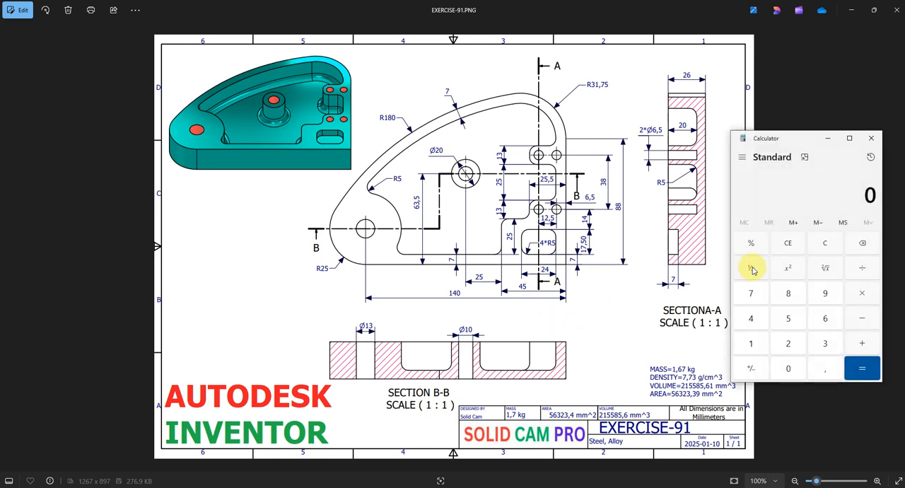
pyautogui.click(751, 341)
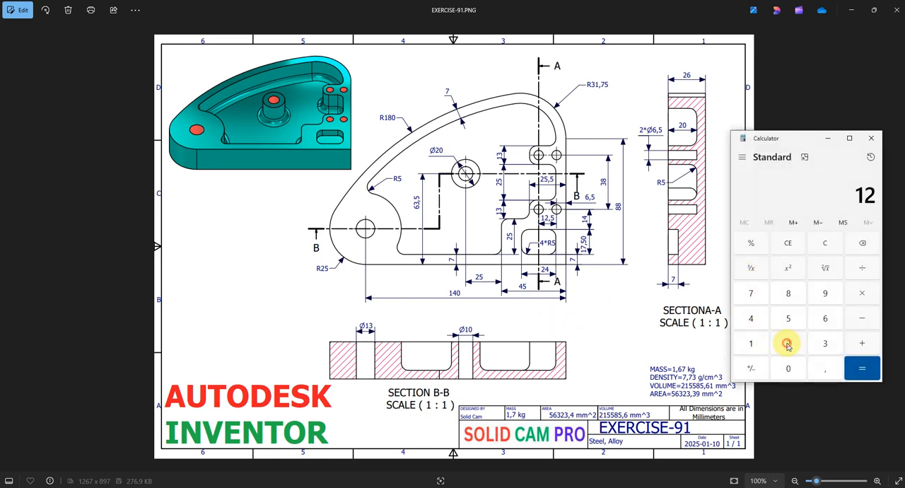
pyautogui.click(822, 369)
pyautogui.click(787, 317)
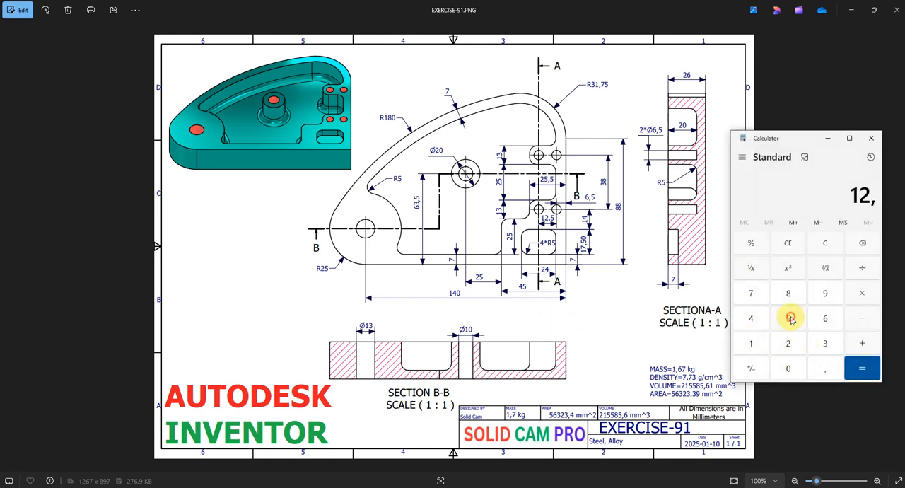
pyautogui.click(862, 344)
pyautogui.click(825, 318)
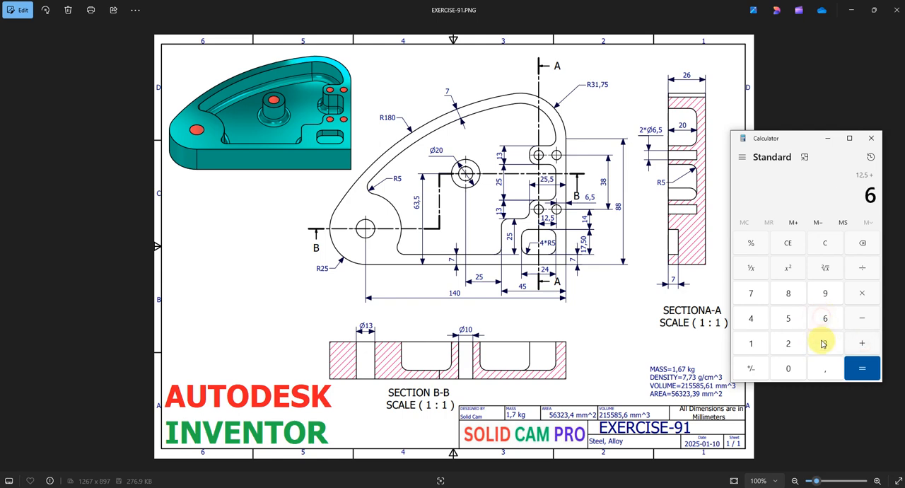
pyautogui.click(825, 368)
pyautogui.click(788, 318)
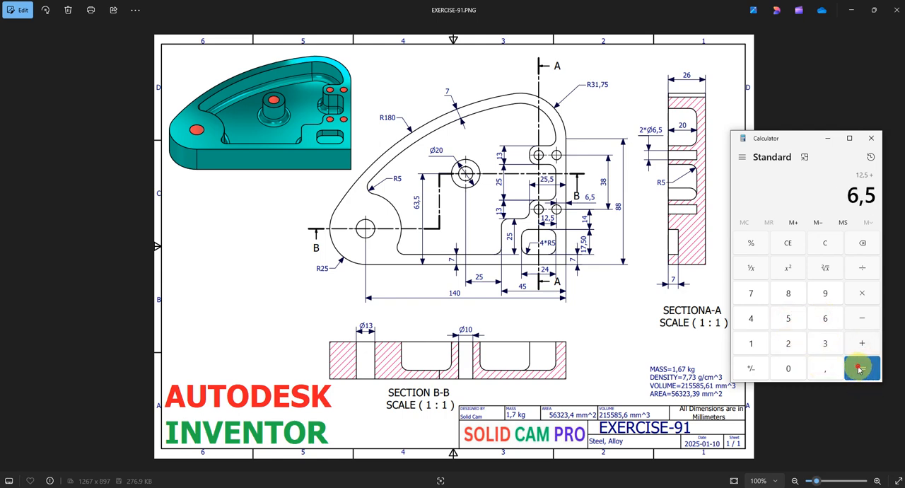
pyautogui.click(863, 364)
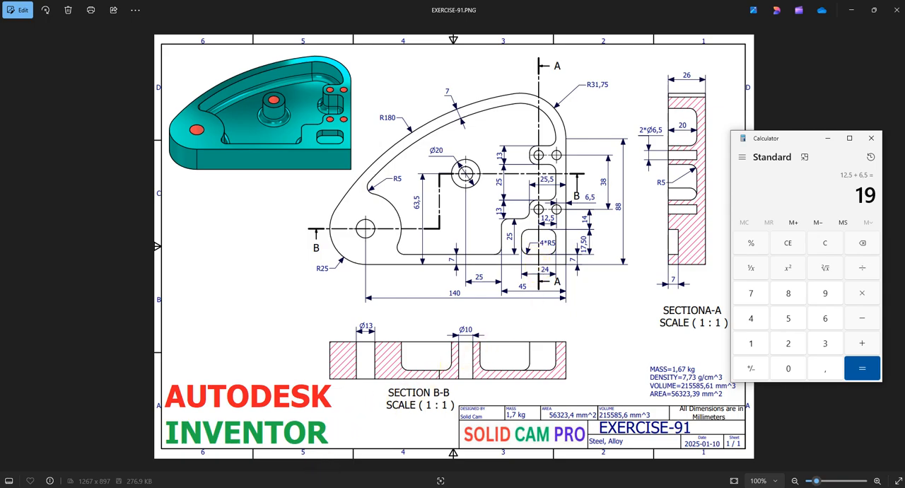
# Step: Switch back to Inventor and dimension the midpoint of the small rectangle's upper edge 19 mm from the body's right edge
pyautogui.click(358, 486)
pyautogui.click(365, 42)
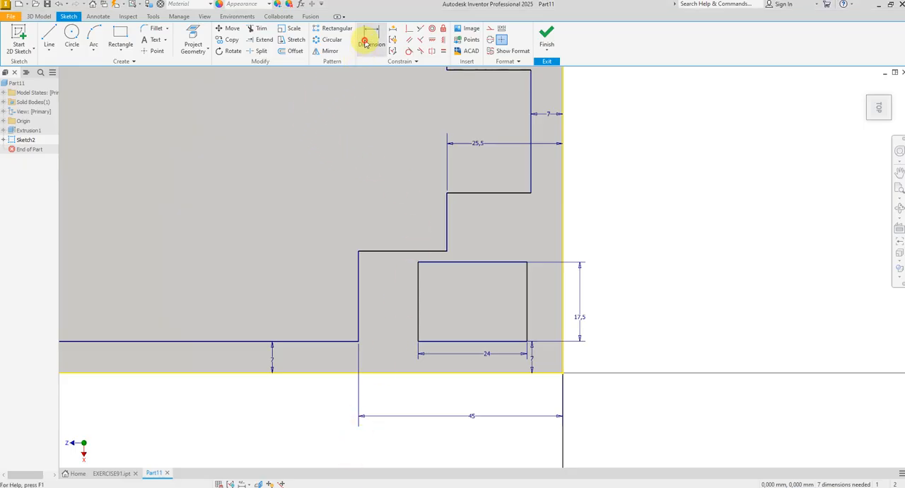
pyautogui.click(472, 263)
pyautogui.click(563, 270)
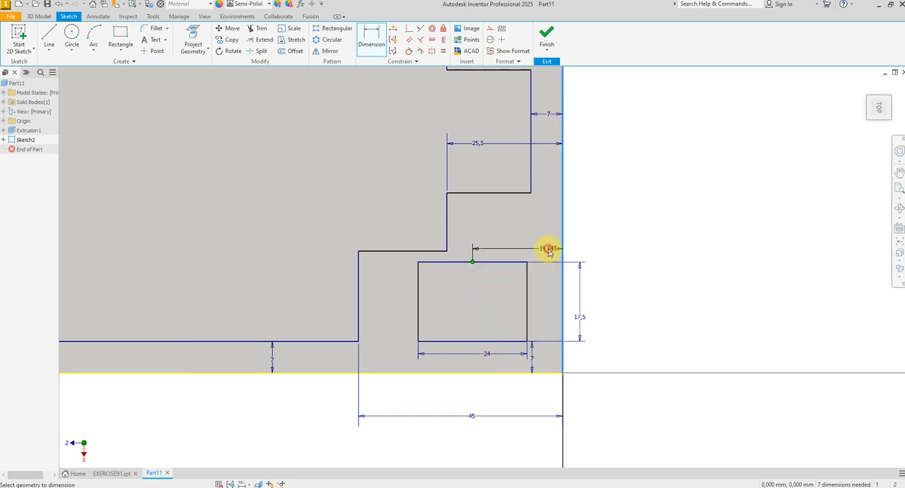
pyautogui.click(551, 255)
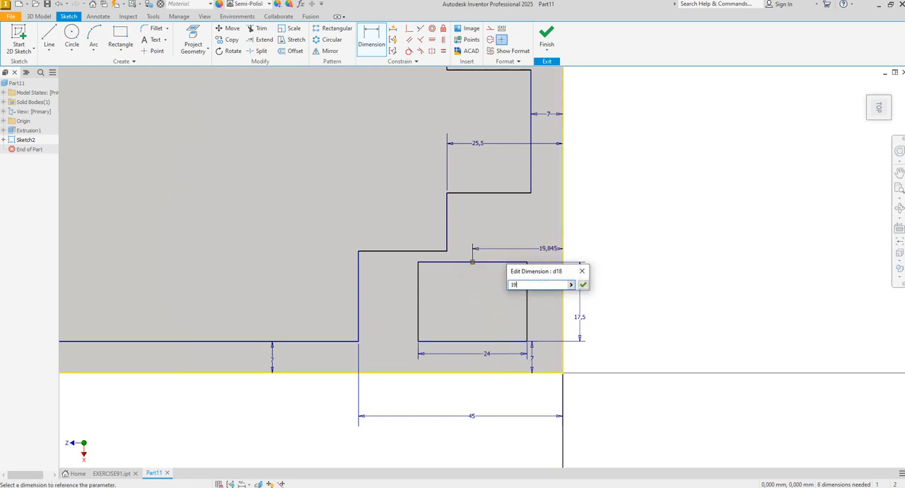
pyautogui.press('Return')
pyautogui.rightClick(584, 241)
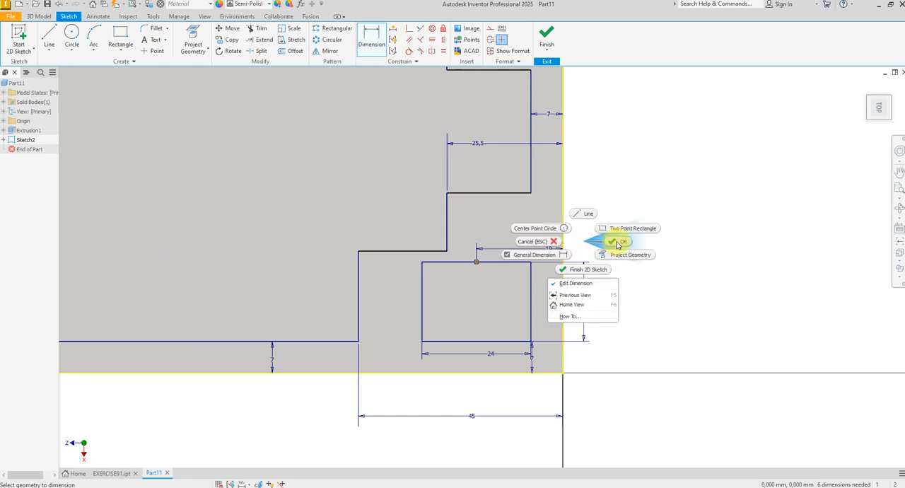
pyautogui.click(617, 242)
# Step: Fillet all four corners of the small rectangle with a 5 mm radius
pyautogui.click(154, 28)
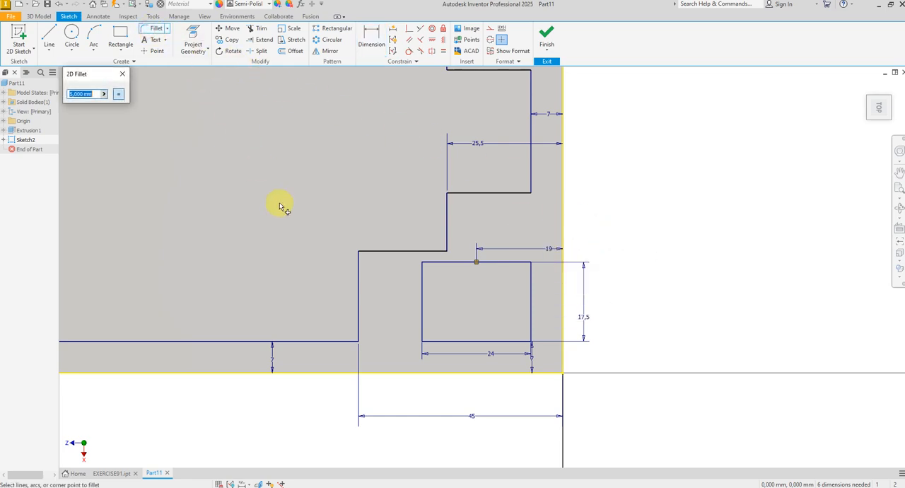
pyautogui.click(436, 345)
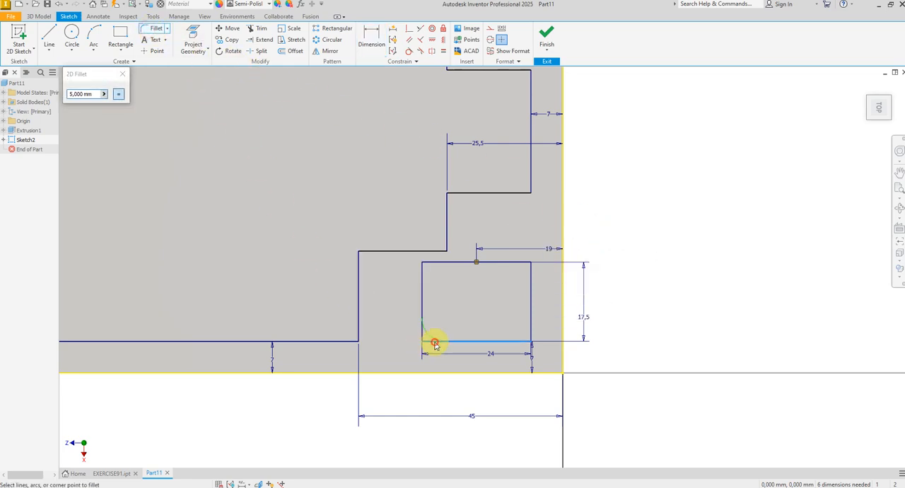
pyautogui.click(424, 316)
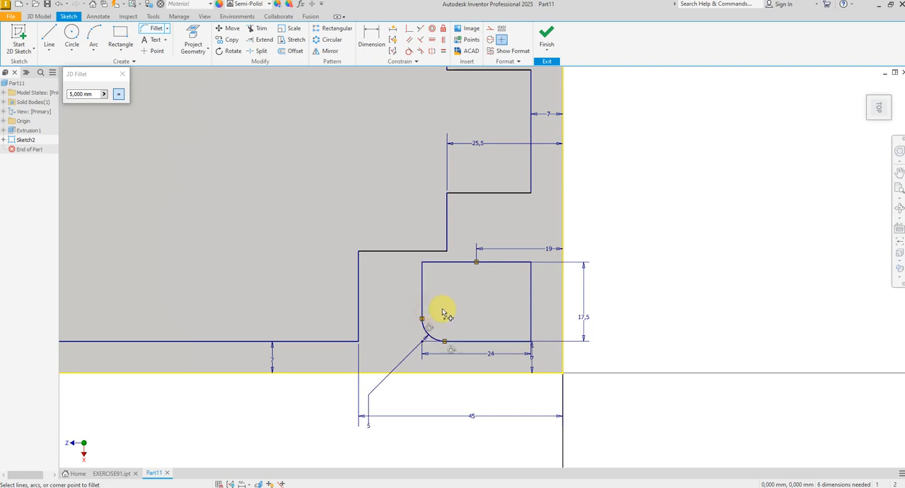
pyautogui.click(421, 276)
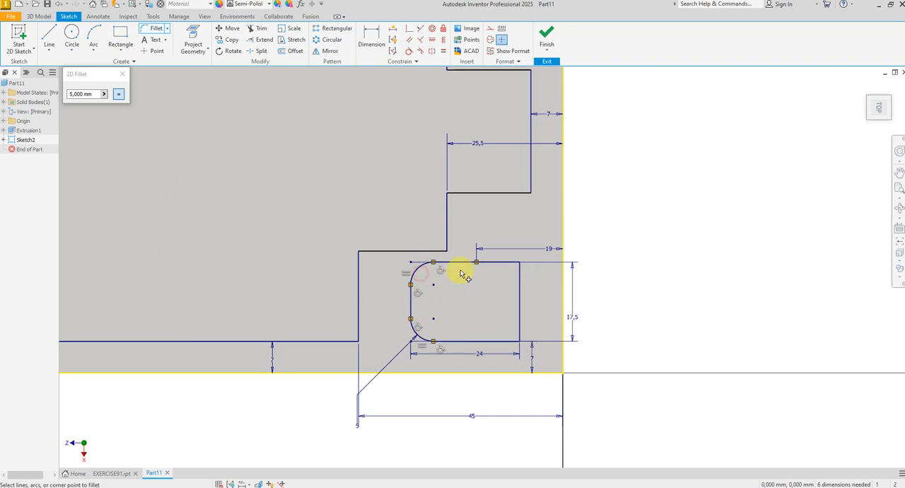
pyautogui.click(519, 275)
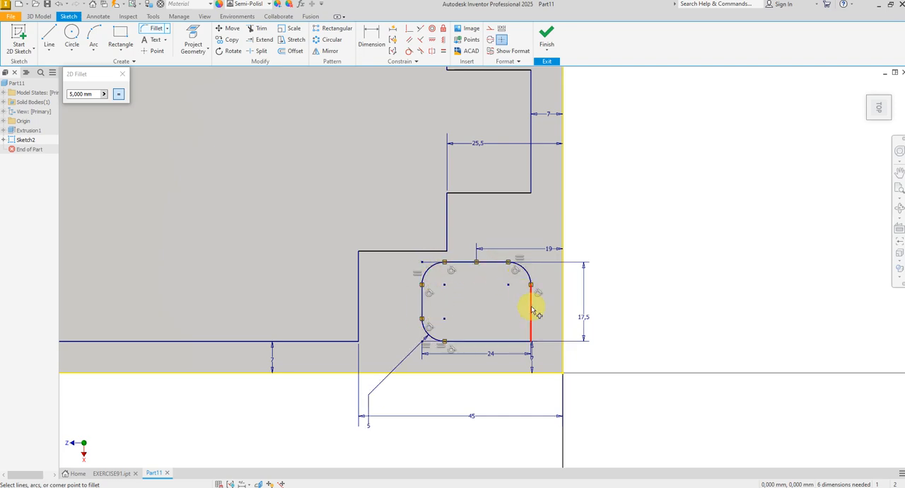
pyautogui.click(532, 310)
pyautogui.click(519, 343)
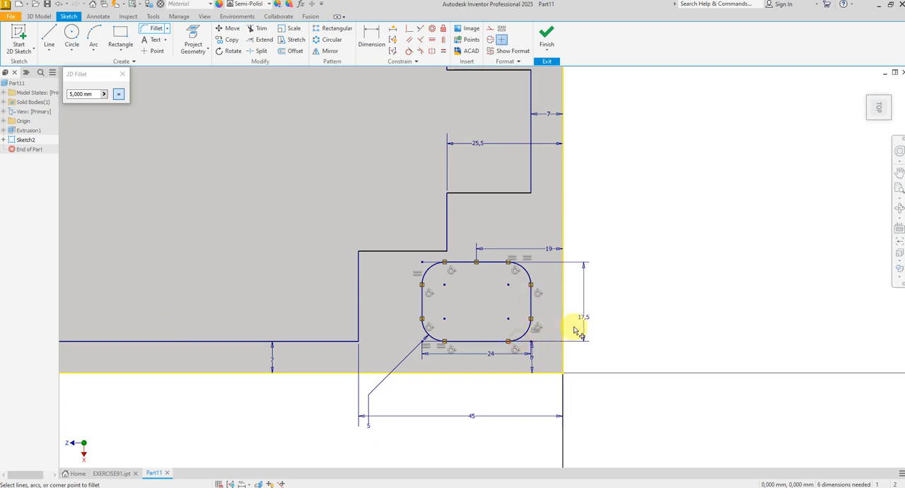
pyautogui.rightClick(612, 297)
pyautogui.click(643, 299)
# Step: Sketch two circles side by side above the rounded rectangle: a left one about 2.7 mm in diameter and a larger right one
pyautogui.scroll(-3, 467, 249)
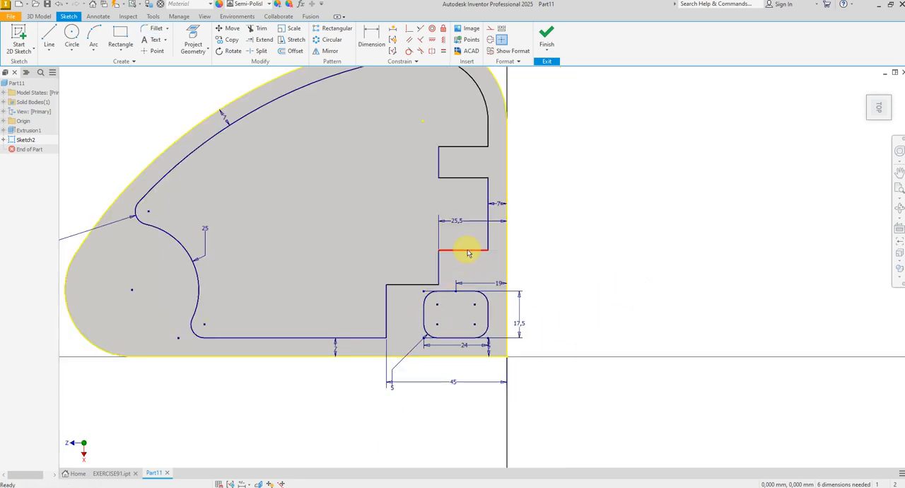
pyautogui.scroll(6, 467, 259)
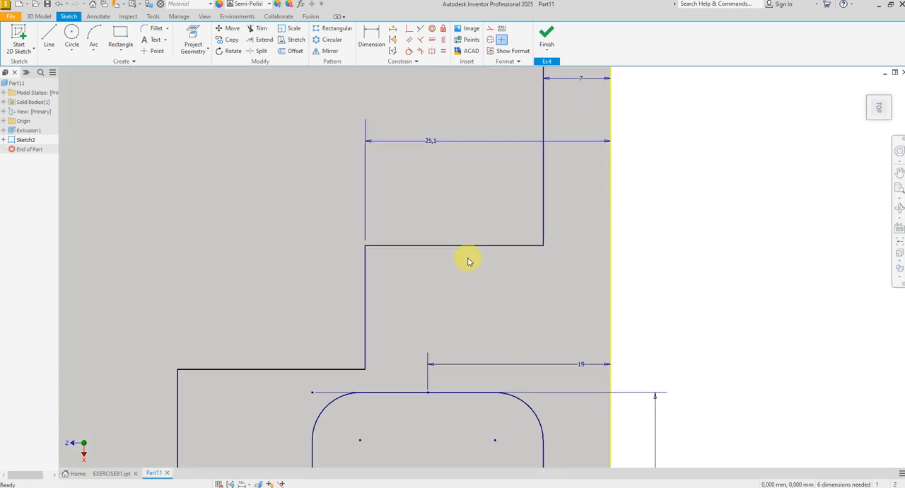
pyautogui.click(73, 34)
pyautogui.scroll(-2, 453, 311)
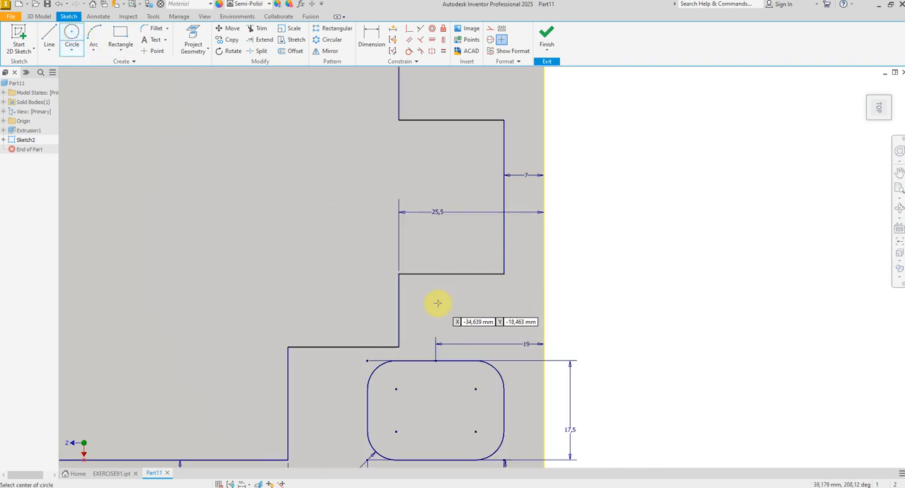
pyautogui.scroll(3, 434, 303)
pyautogui.click(407, 295)
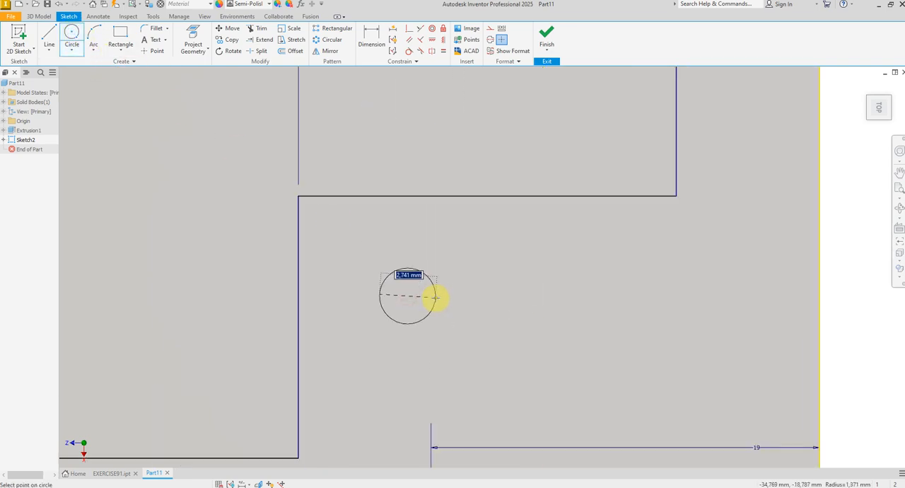
pyautogui.click(435, 297)
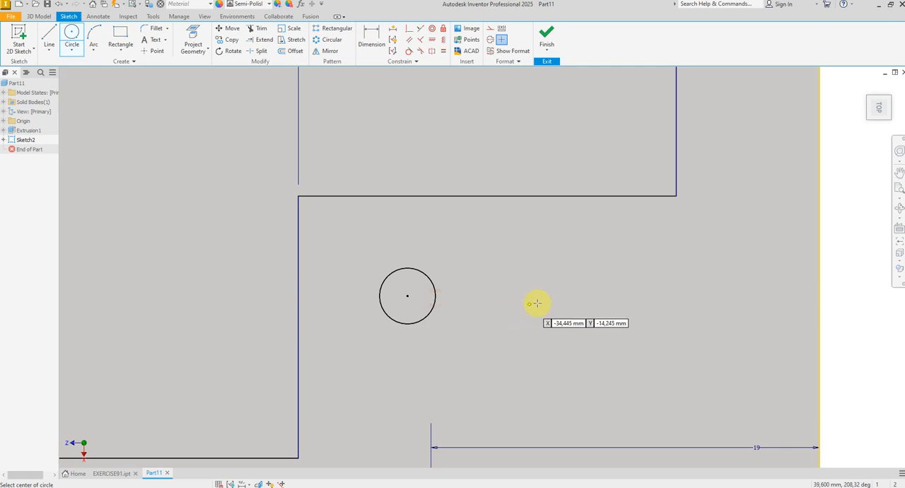
pyautogui.click(608, 300)
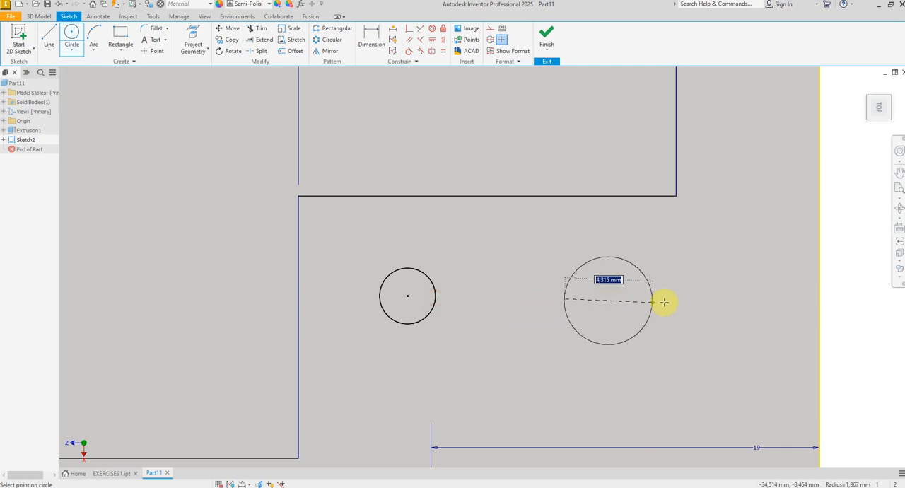
pyautogui.click(663, 299)
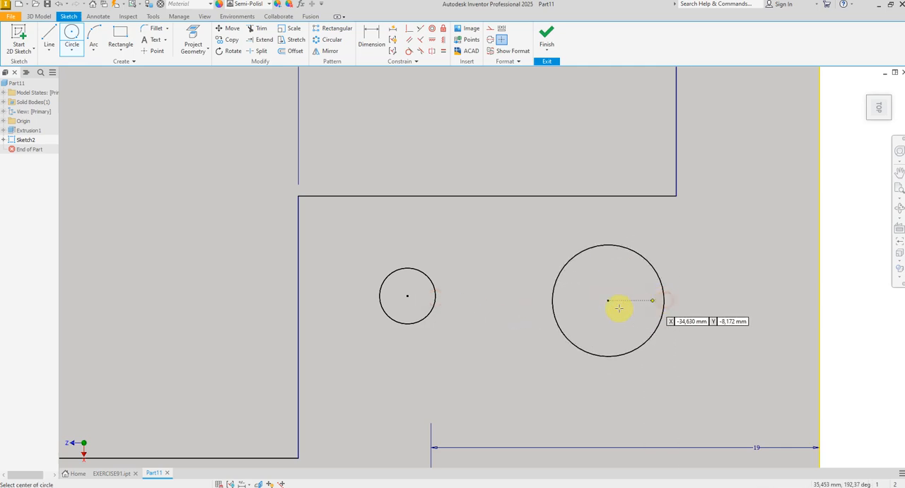
# Step: Sketch a small circle and a larger one to its right inside the upper tab of the pocket profile
pyautogui.scroll(-3, 457, 360)
pyautogui.scroll(-3, 463, 251)
pyautogui.scroll(4, 463, 222)
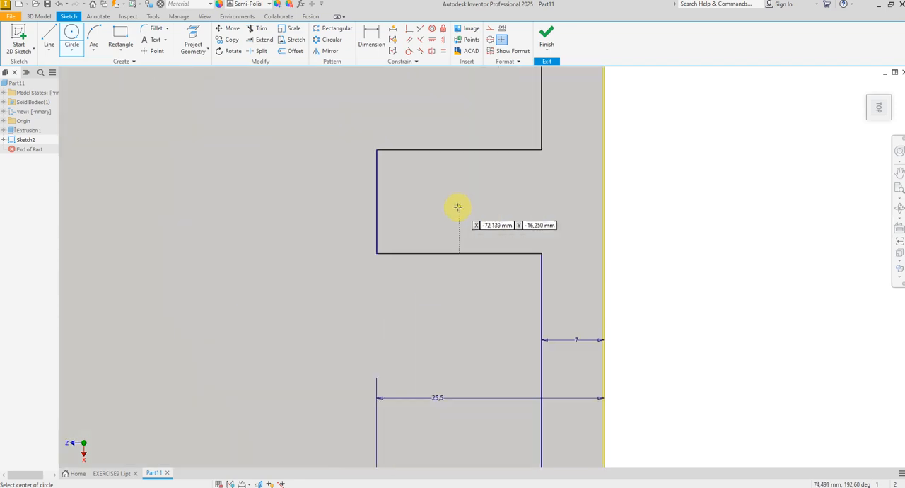
pyautogui.scroll(-3, 441, 234)
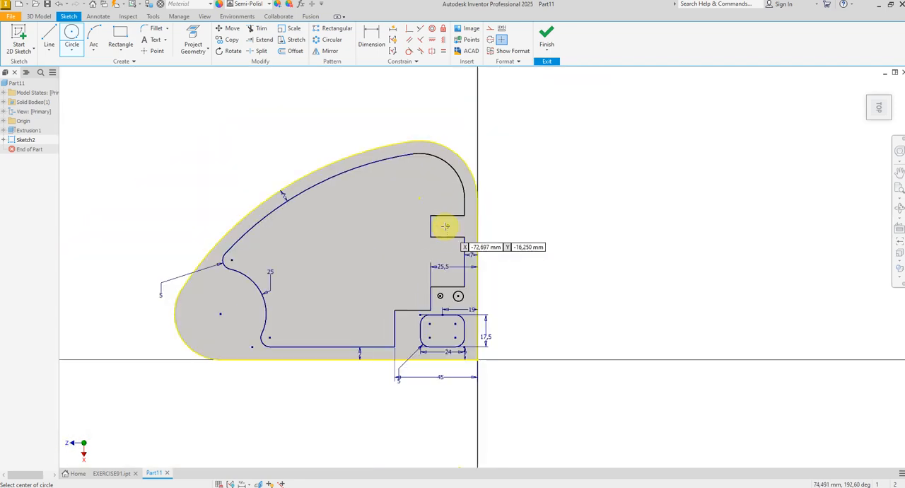
pyautogui.scroll(4, 443, 229)
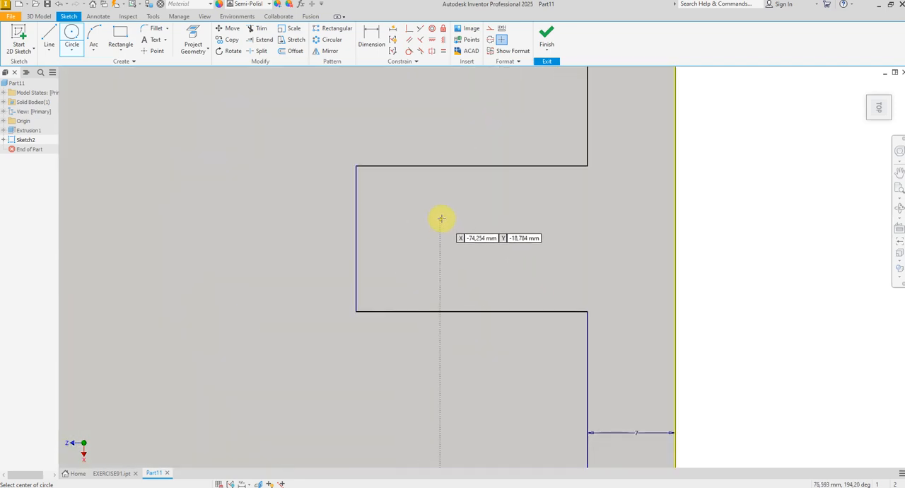
pyautogui.scroll(2, 456, 224)
pyautogui.click(453, 224)
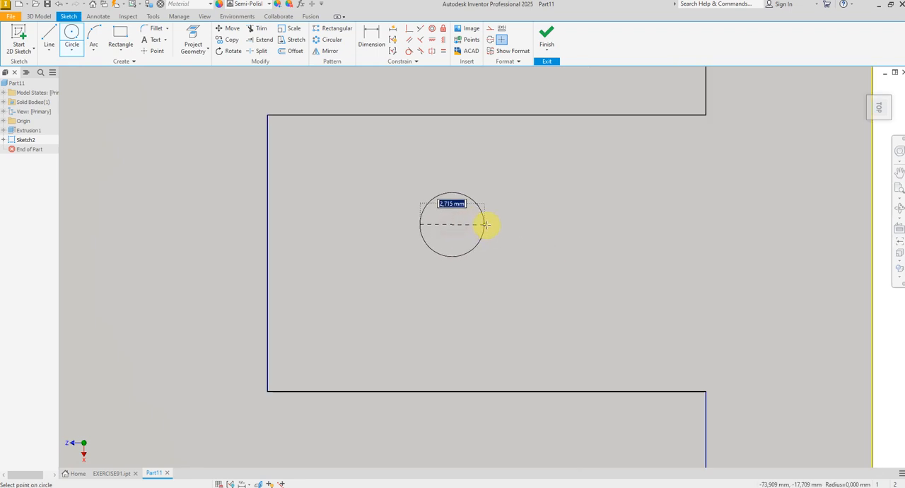
pyautogui.click(500, 225)
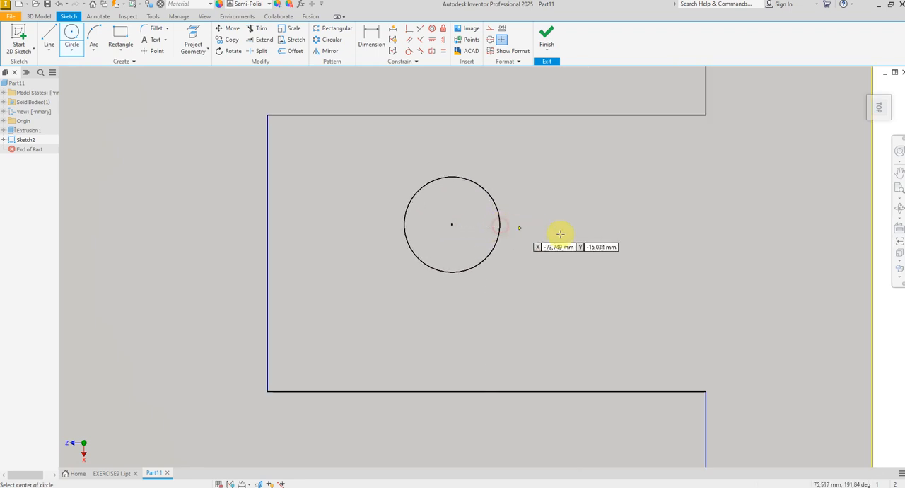
pyautogui.click(662, 234)
pyautogui.click(741, 239)
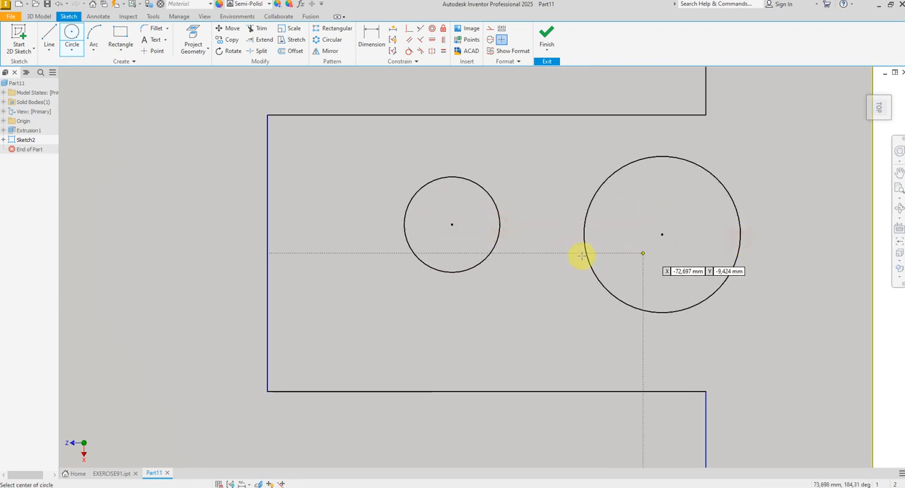
pyautogui.rightClick(556, 253)
pyautogui.click(597, 255)
# Step: Dimension the vertical edge of the pocket profile's lowest step as 25 mm
pyautogui.scroll(-6, 559, 233)
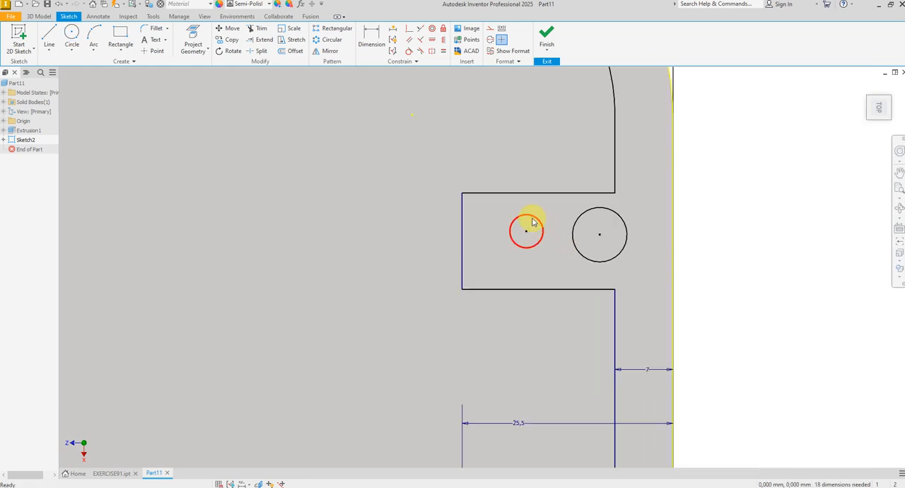
pyautogui.scroll(-3, 524, 275)
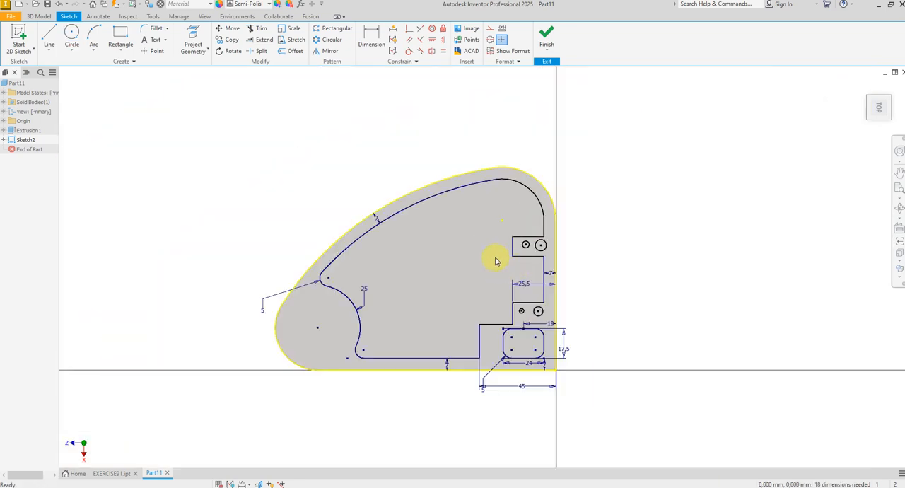
pyautogui.click(371, 39)
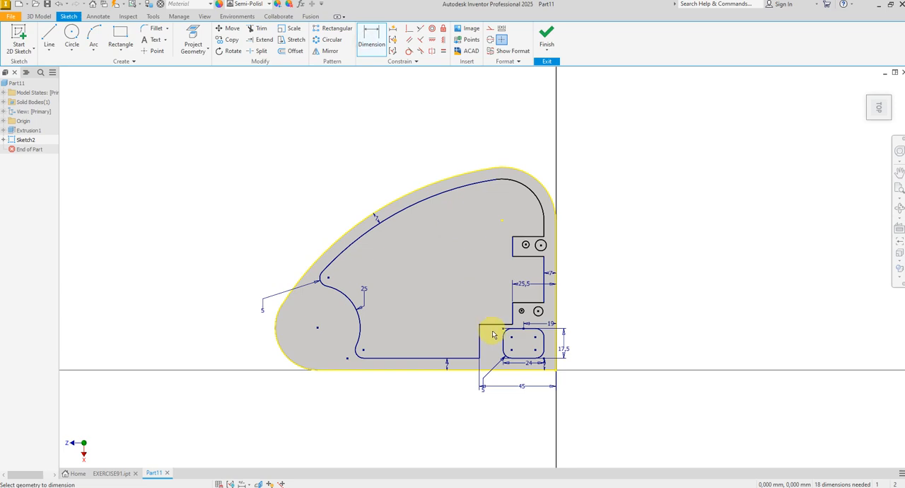
pyautogui.scroll(3, 493, 335)
pyautogui.click(468, 368)
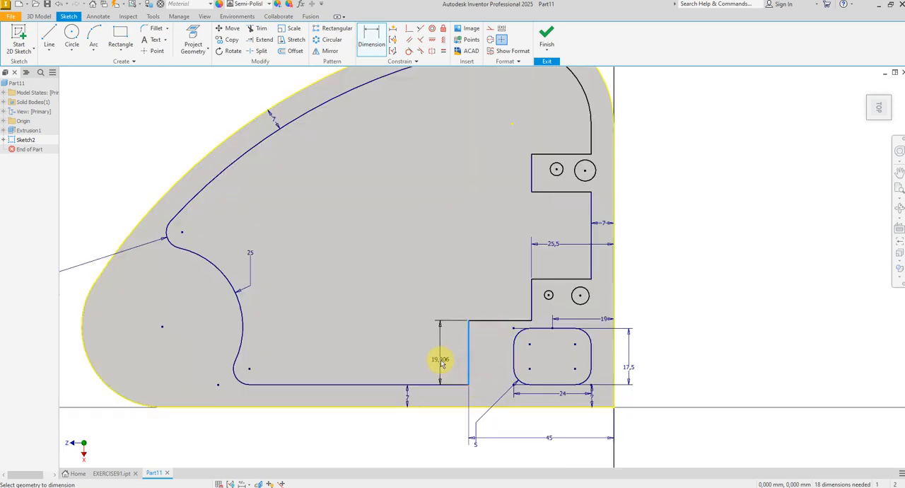
pyautogui.click(439, 365)
pyautogui.write('25')
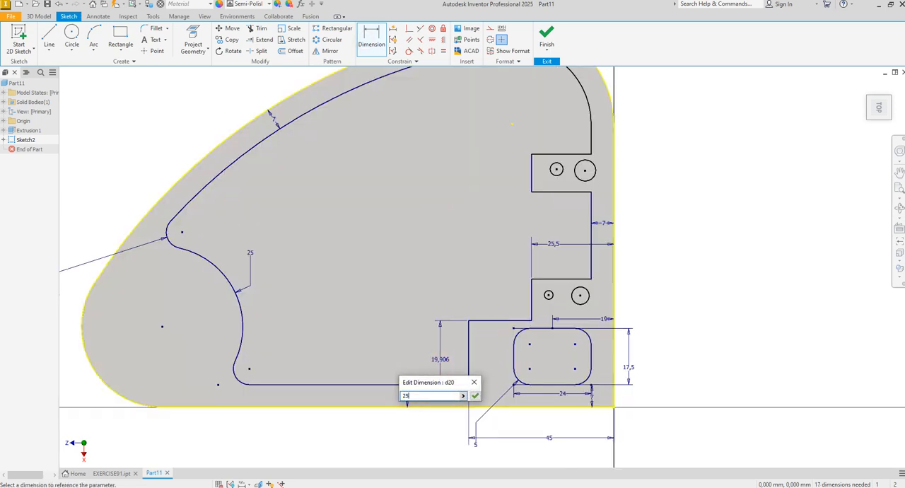
pyautogui.press('Return')
# Step: Dimension the vertical step edge beside the lower pair of circles as 13 mm
pyautogui.scroll(3, 532, 297)
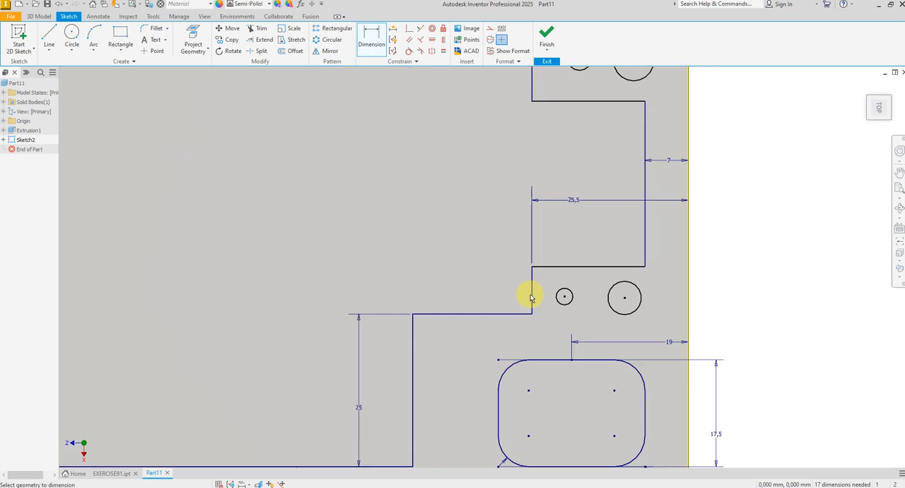
pyautogui.click(533, 299)
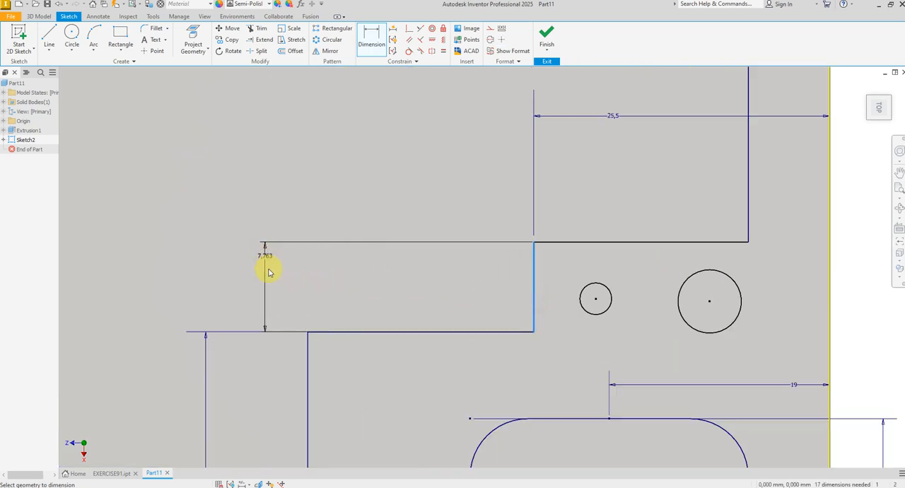
pyautogui.click(268, 272)
pyautogui.write('13')
pyautogui.press('Return')
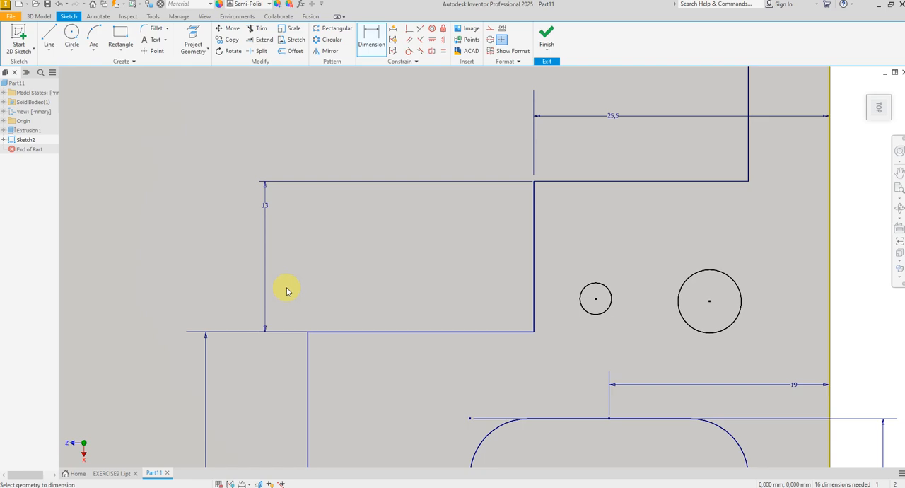
# Step: Dimension the vertical edge of the recess between the upper and lower pairs of circles as 25 mm
pyautogui.scroll(-3, 289, 287)
pyautogui.click(447, 217)
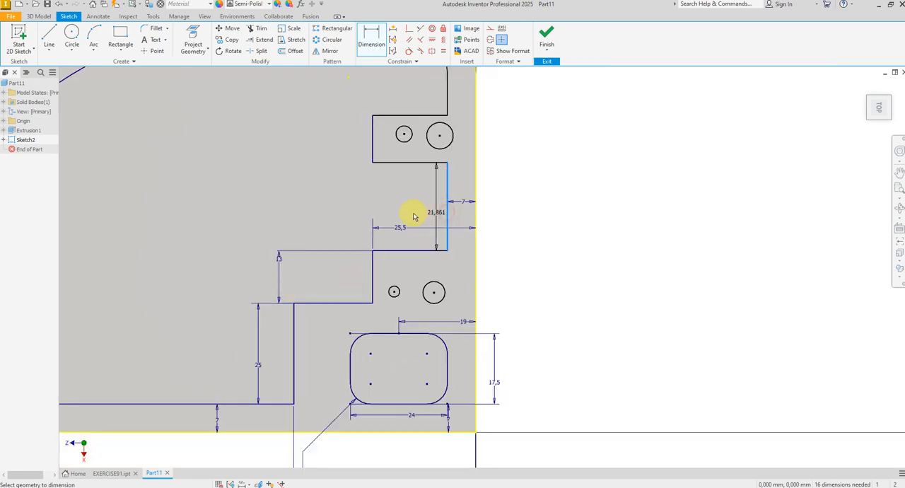
pyautogui.click(280, 211)
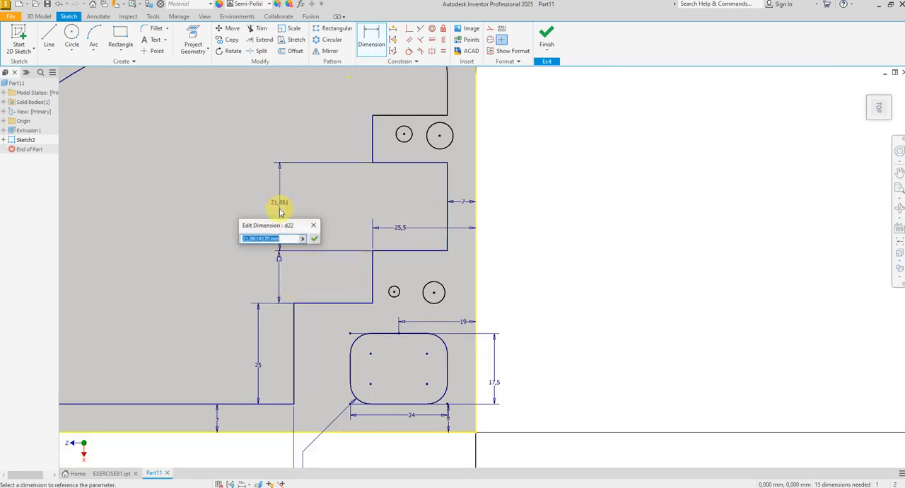
pyautogui.write('25')
pyautogui.press('Return')
# Step: Dimension the spacing between the two horizontal edges of the step around the upper pair of circles as 13 mm
pyautogui.scroll(-3, 333, 269)
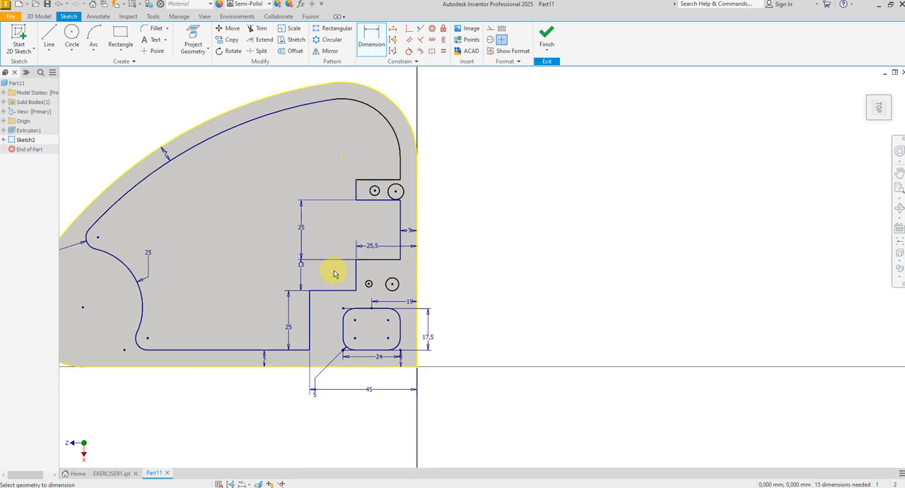
pyautogui.scroll(4, 362, 185)
pyautogui.click(365, 181)
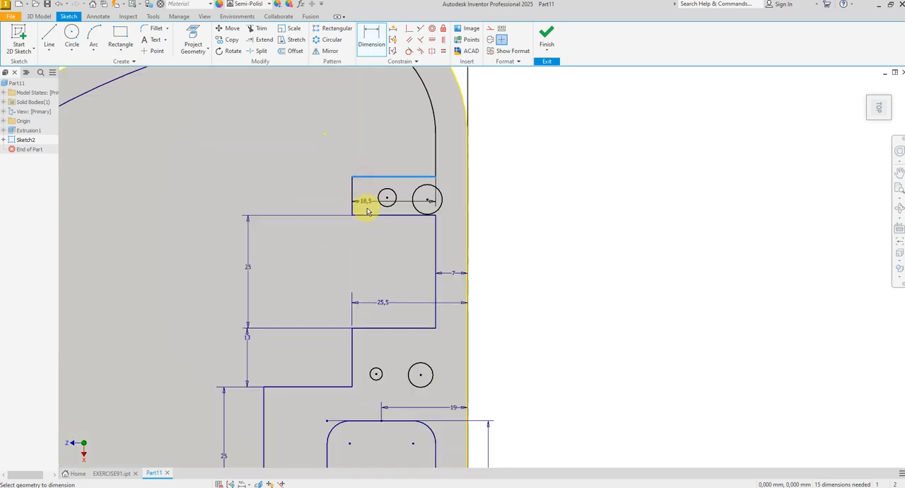
pyautogui.click(367, 216)
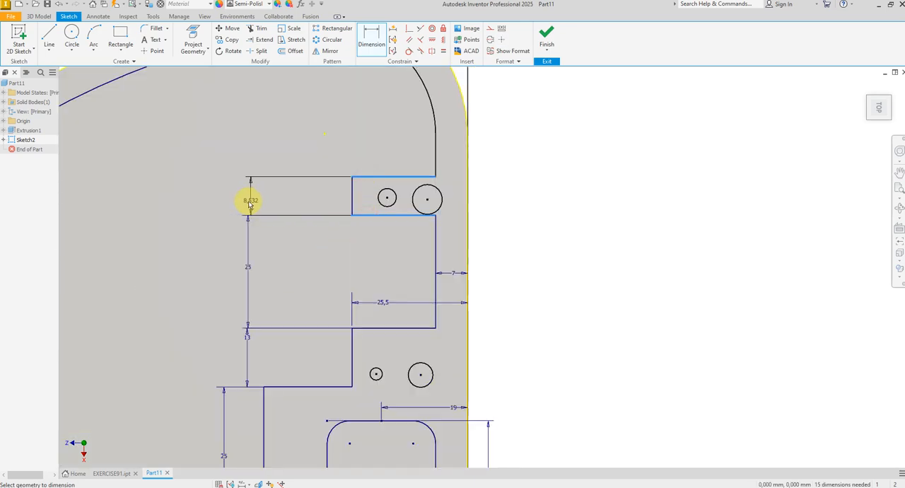
pyautogui.click(248, 203)
pyautogui.write('13')
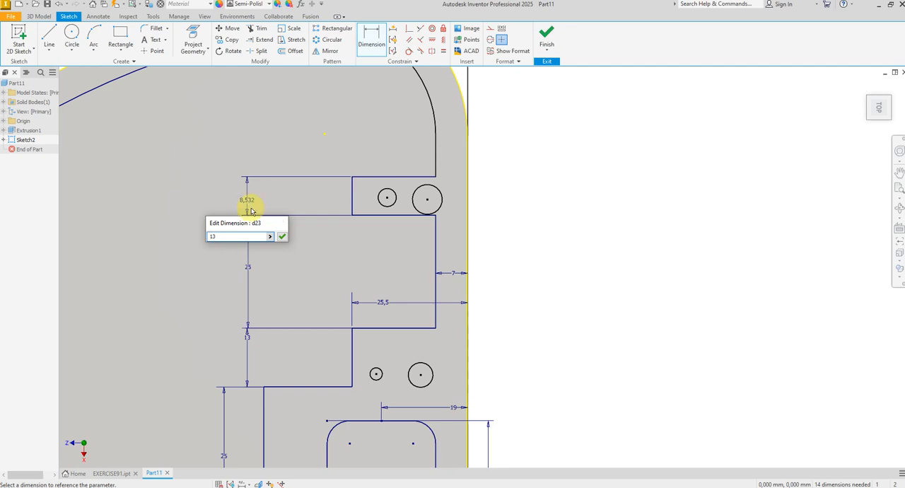
pyautogui.press('Return')
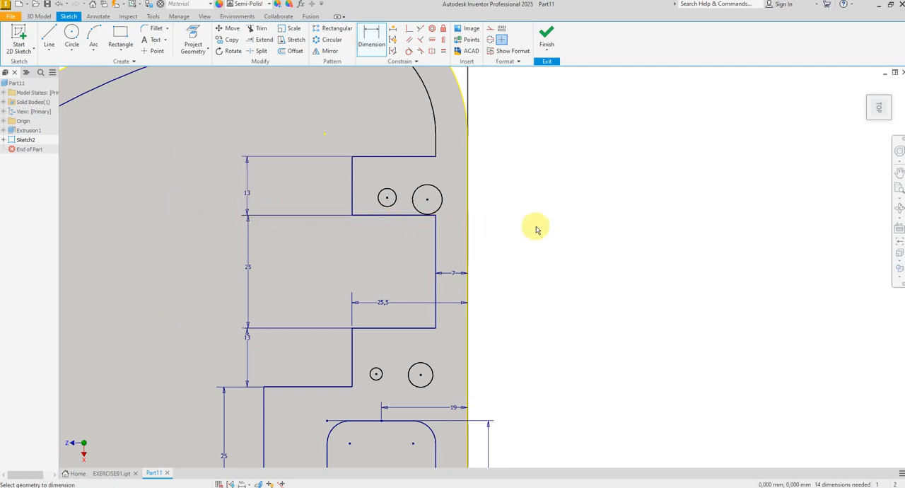
pyautogui.scroll(-3, 556, 232)
pyautogui.rightClick(557, 233)
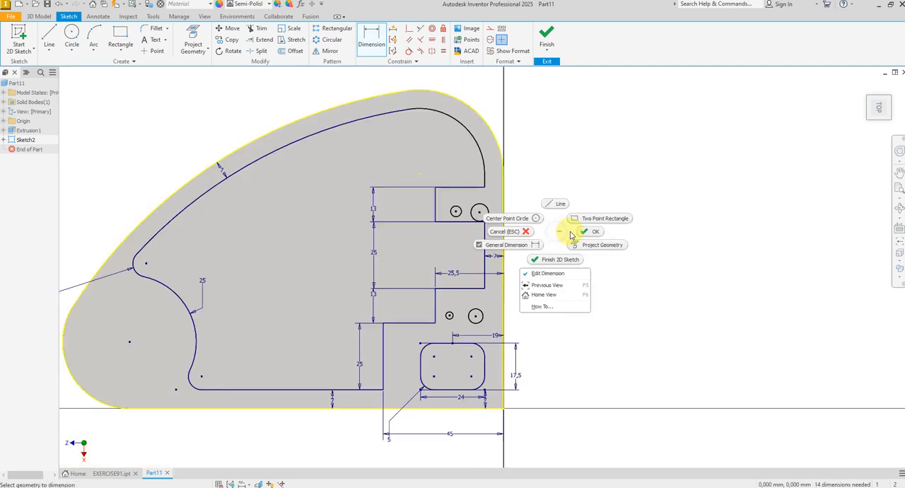
pyautogui.click(587, 231)
# Step: Apply Equal constraints so all four hole circles share the same size
pyautogui.click(444, 51)
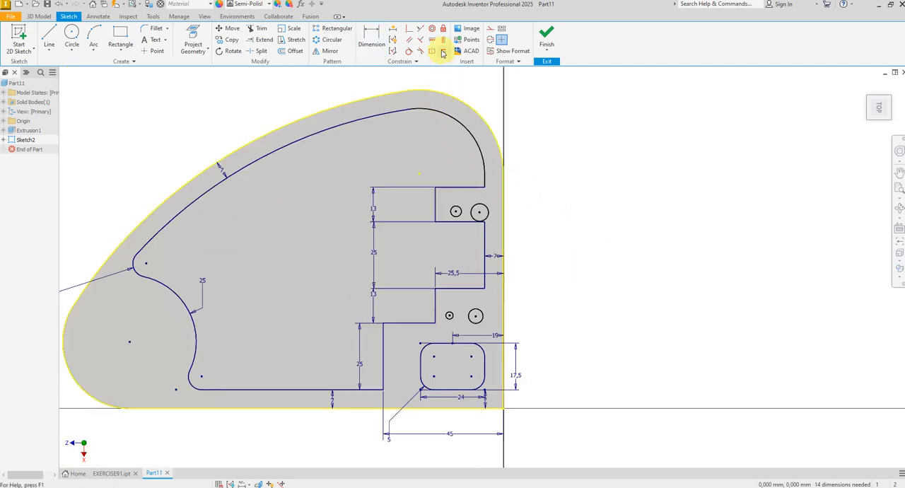
pyautogui.click(490, 208)
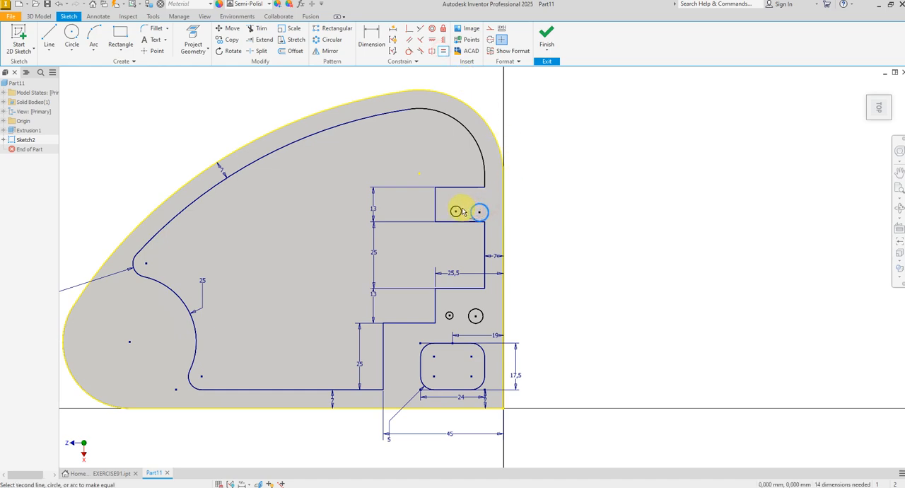
pyautogui.click(457, 207)
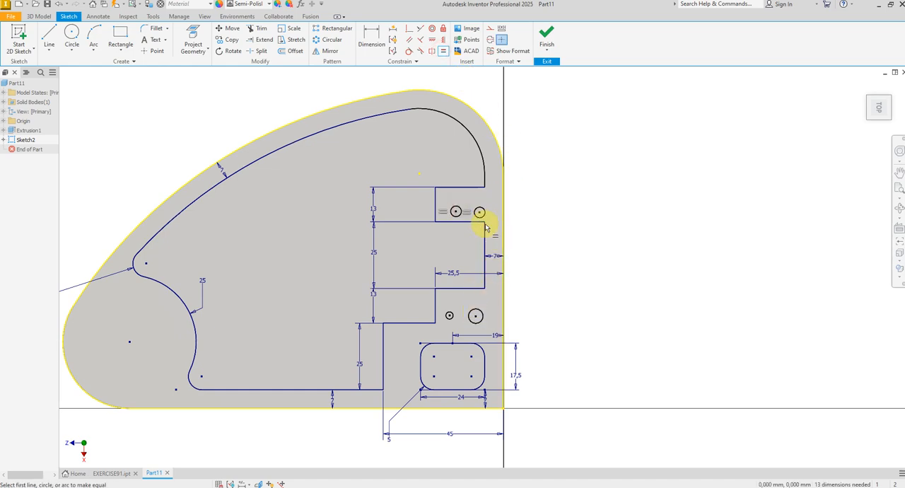
pyautogui.click(457, 211)
pyautogui.click(480, 314)
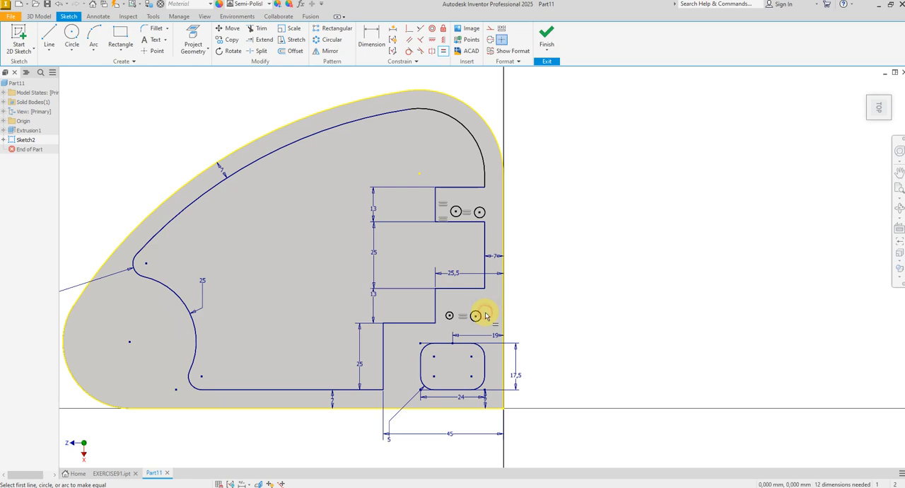
pyautogui.click(449, 316)
pyautogui.rightClick(576, 290)
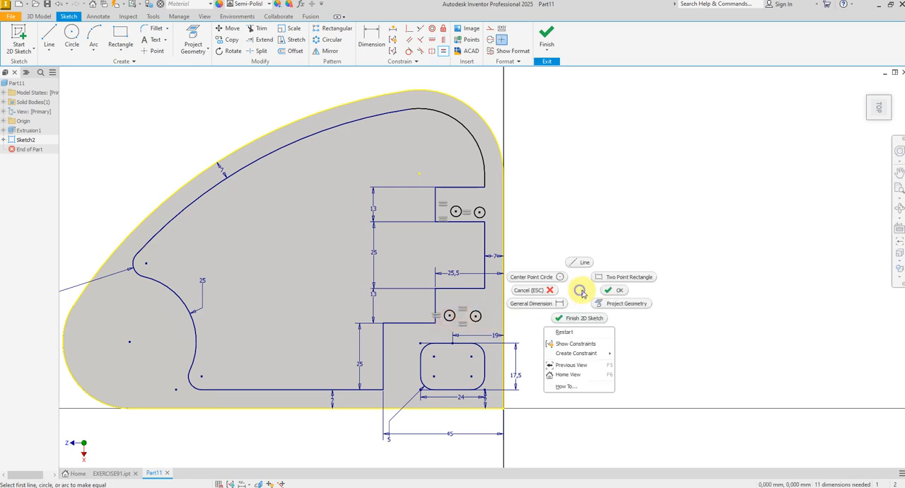
pyautogui.click(606, 291)
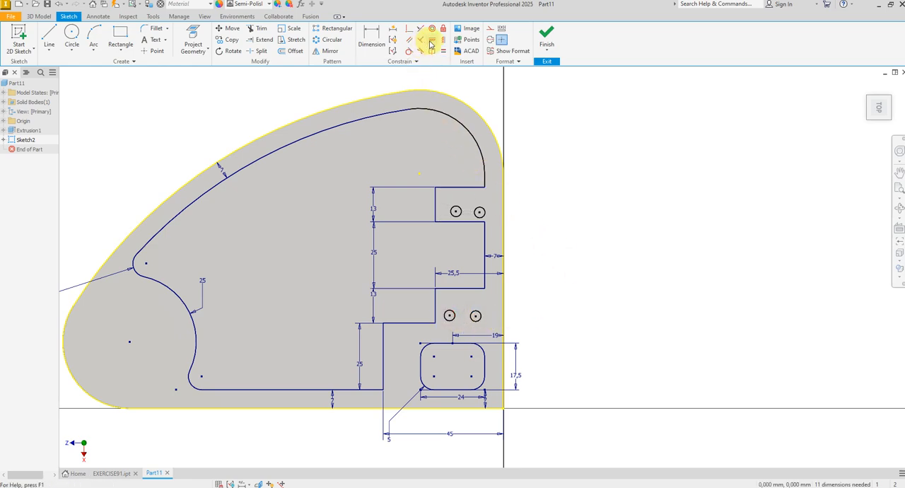
# Step: Align each lower circle's centre directly beneath its matching upper circle's centre with Horizontal constraints along the sketch axis
pyautogui.click(456, 211)
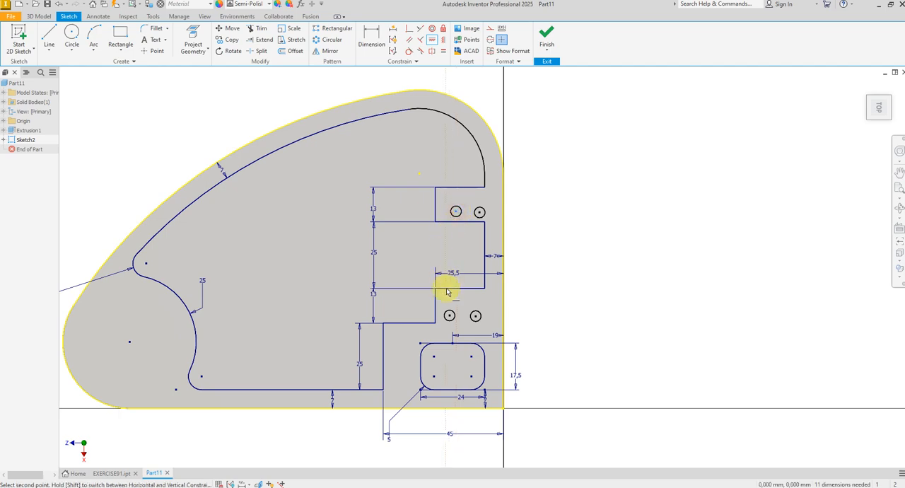
pyautogui.click(449, 316)
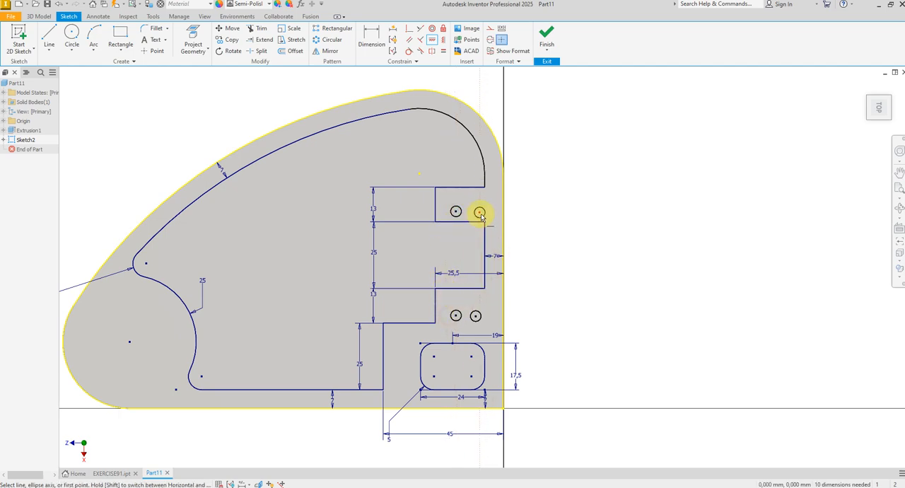
pyautogui.click(480, 214)
pyautogui.click(477, 319)
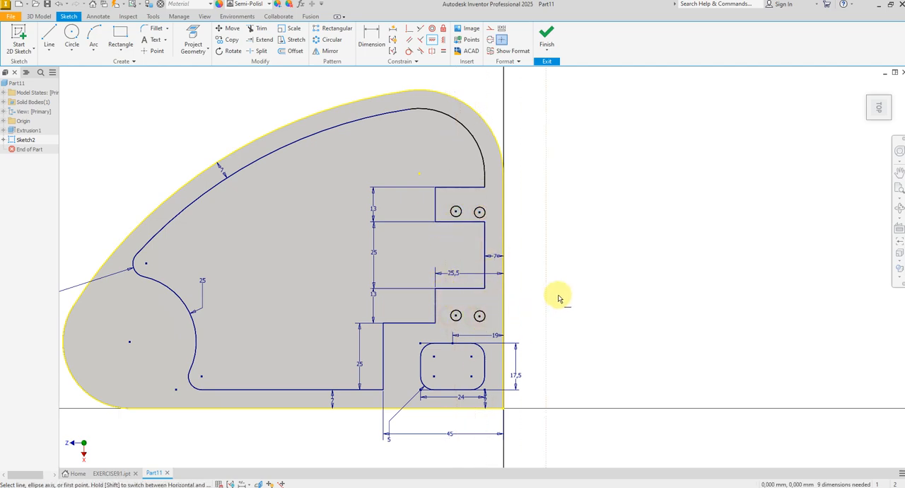
pyautogui.rightClick(583, 286)
pyautogui.click(588, 266)
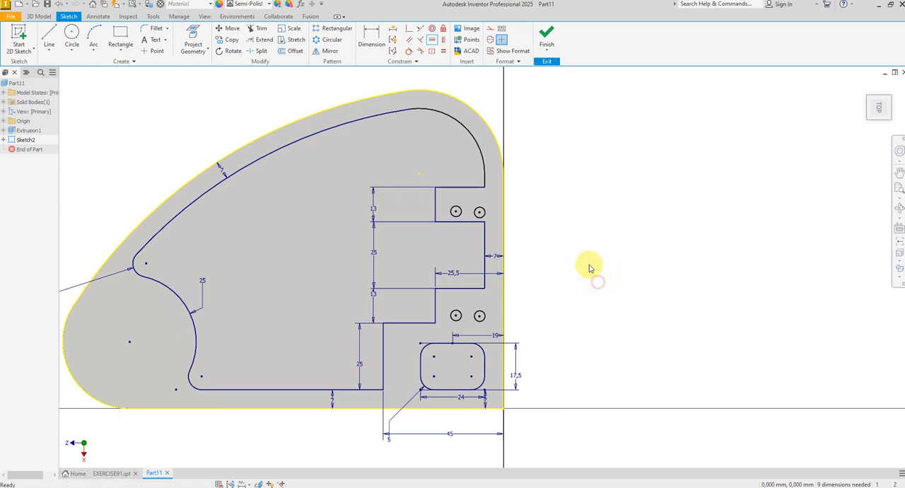
# Step: Level the two circle centres within the upper pair and within the lower pair using Vertical constraints
pyautogui.click(443, 40)
pyautogui.click(455, 211)
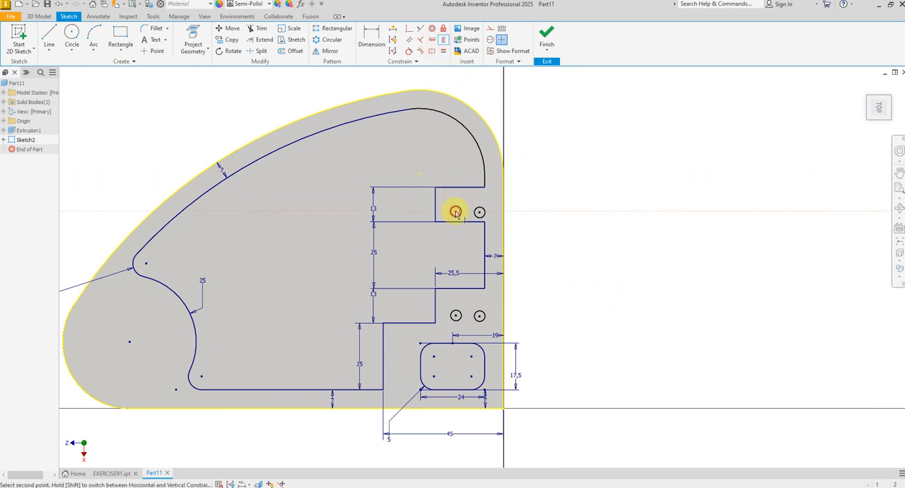
pyautogui.click(480, 212)
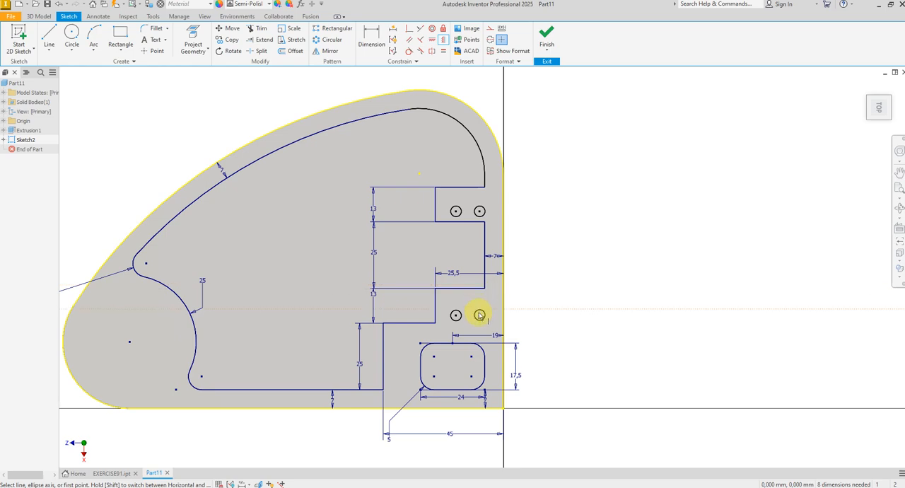
pyautogui.click(455, 316)
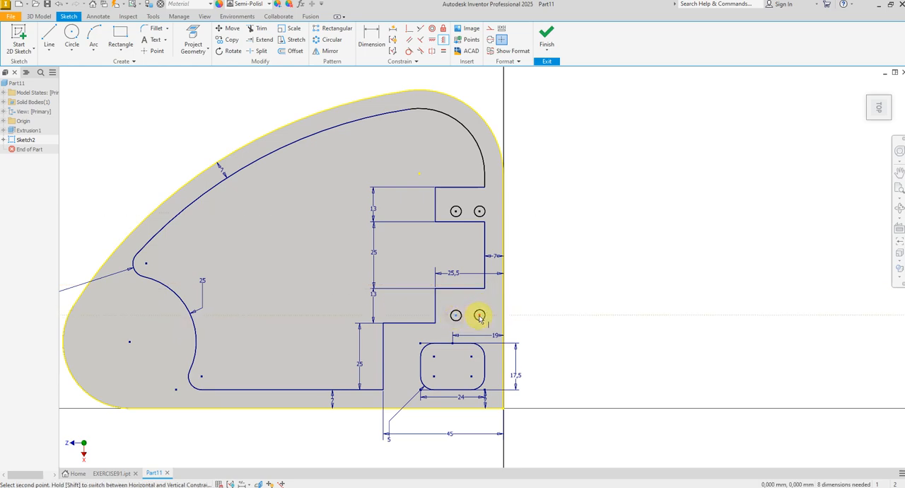
pyautogui.click(480, 314)
pyautogui.rightClick(550, 295)
pyautogui.click(573, 290)
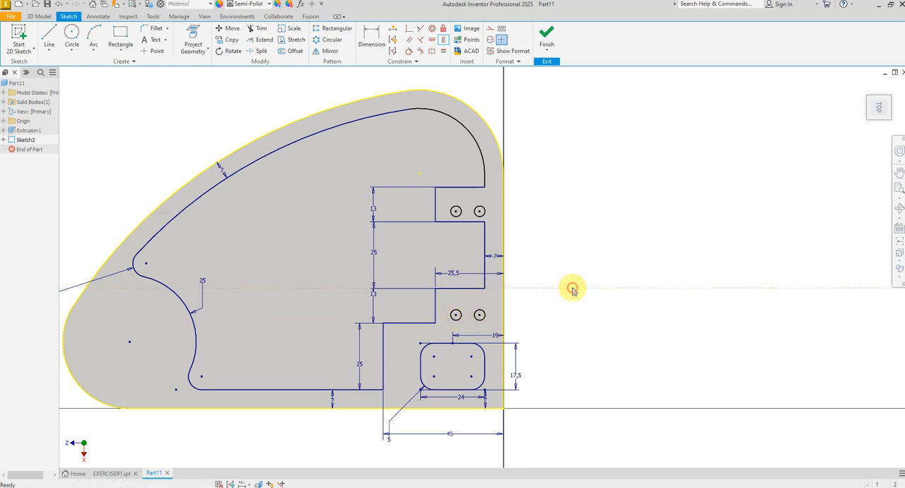
# Step: Dimension the diameter of the lower pair's right-hand circle as 6.5 mm
pyautogui.click(370, 43)
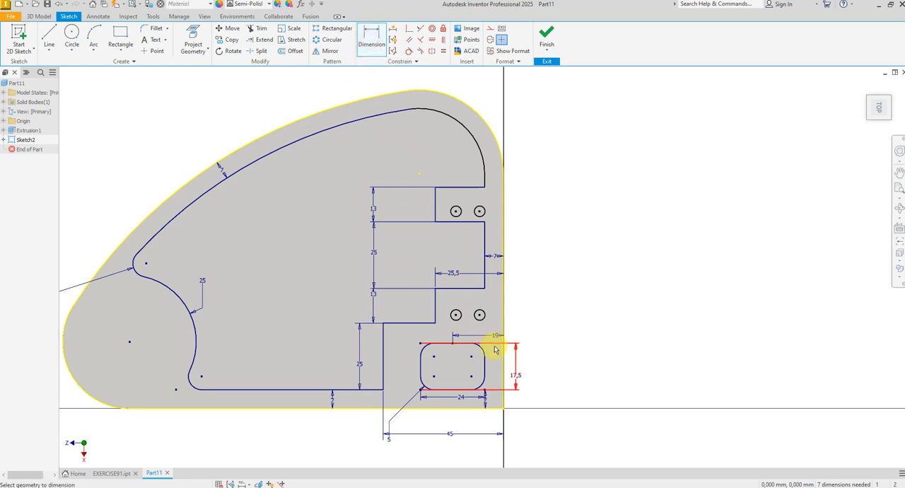
pyautogui.scroll(-3, 495, 352)
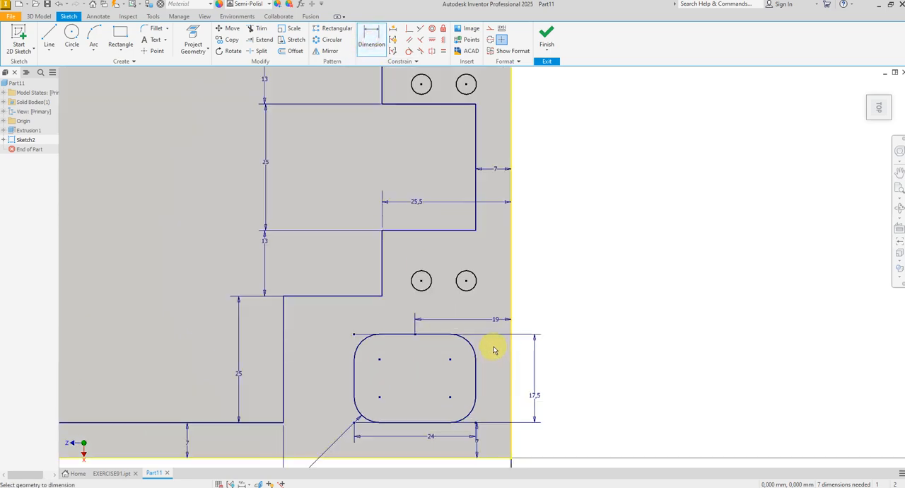
pyautogui.click(474, 286)
pyautogui.click(549, 259)
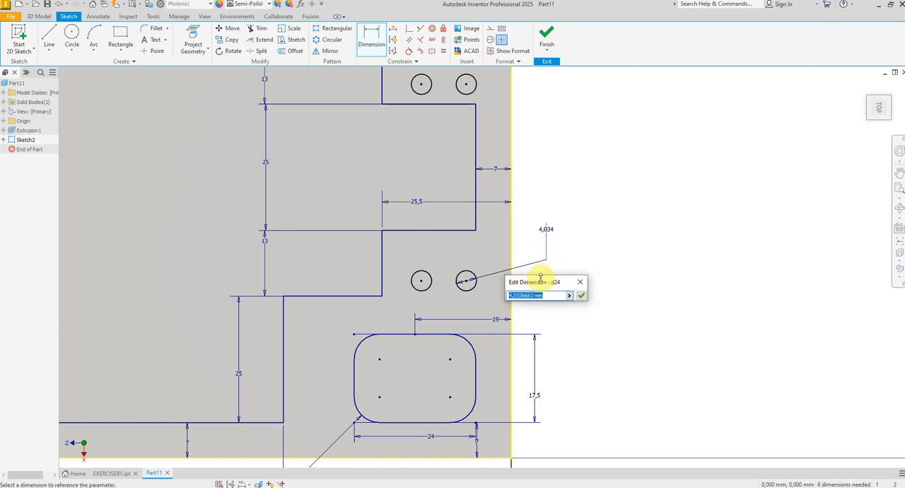
pyautogui.write('6.5')
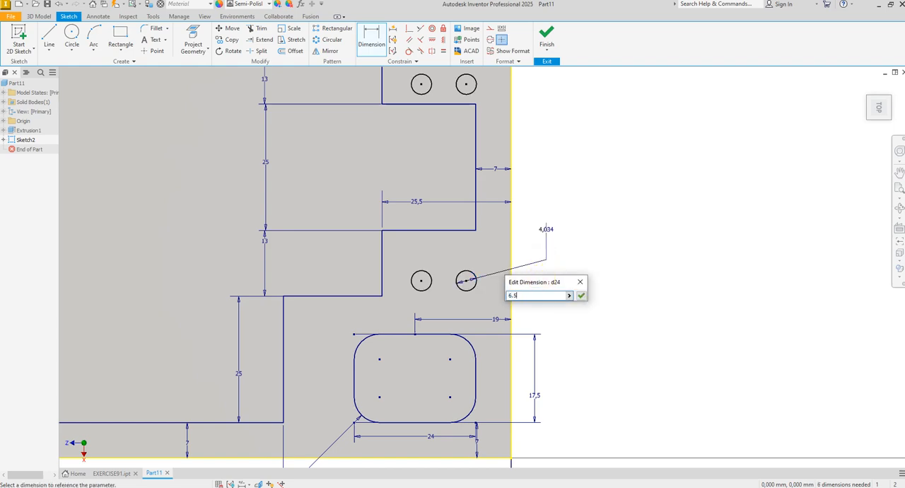
pyautogui.click(581, 296)
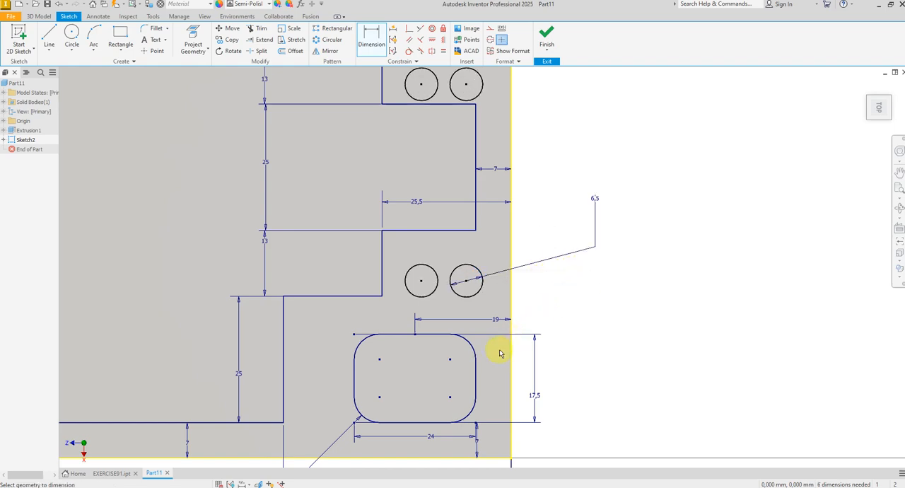
# Step: Dimension the distance from the lower right circle's centre to the body's straight right edge as 6.5 mm
pyautogui.hotkey('alt', 'Tab')
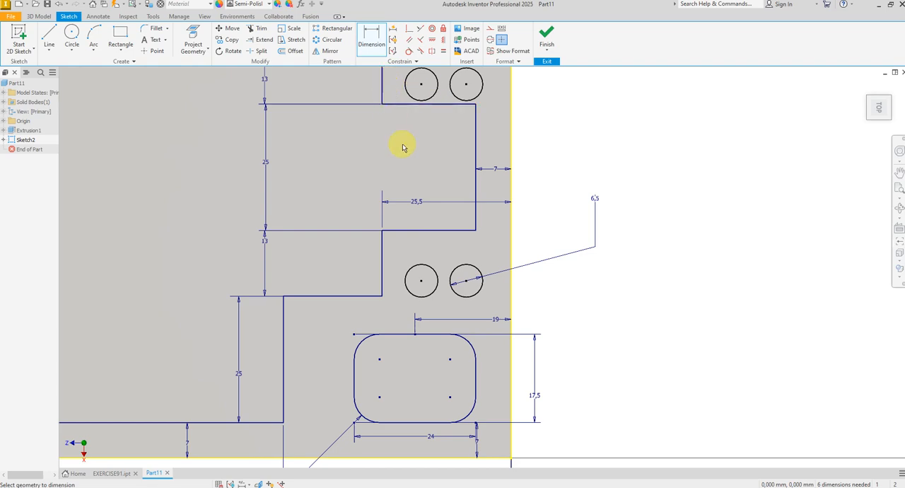
pyautogui.click(467, 282)
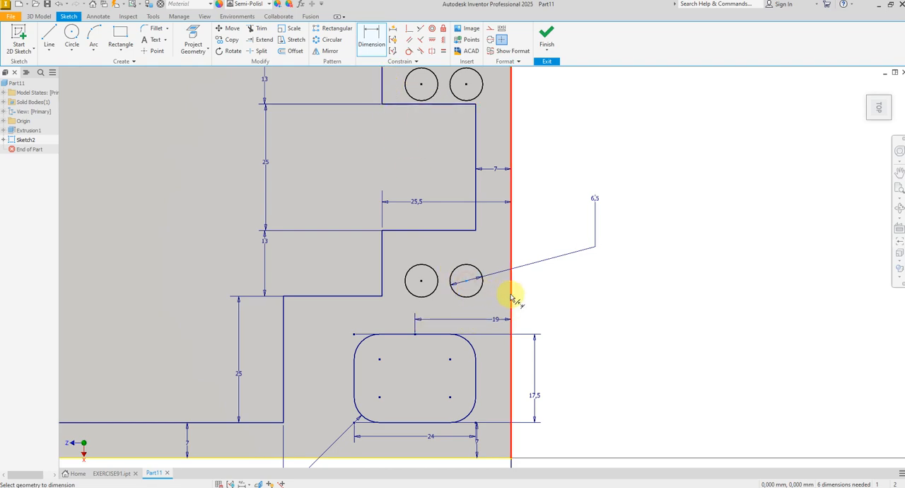
pyautogui.click(510, 297)
pyautogui.click(497, 306)
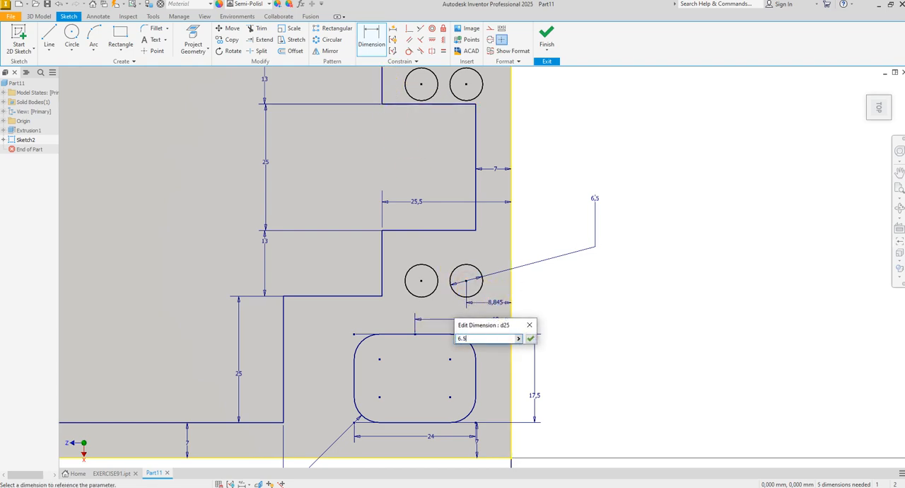
pyautogui.press('Return')
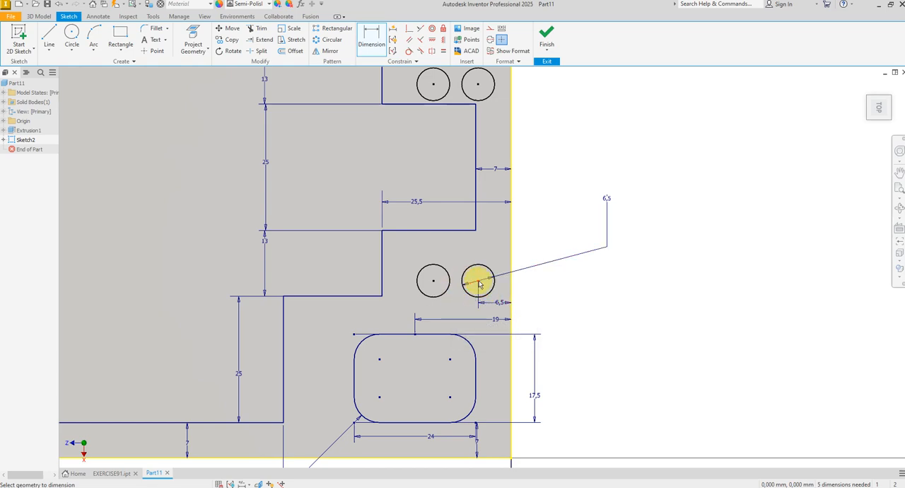
# Step: Dimension the centre-to-centre distance of the lower pair of circles as 12.5 mm
pyautogui.click(436, 297)
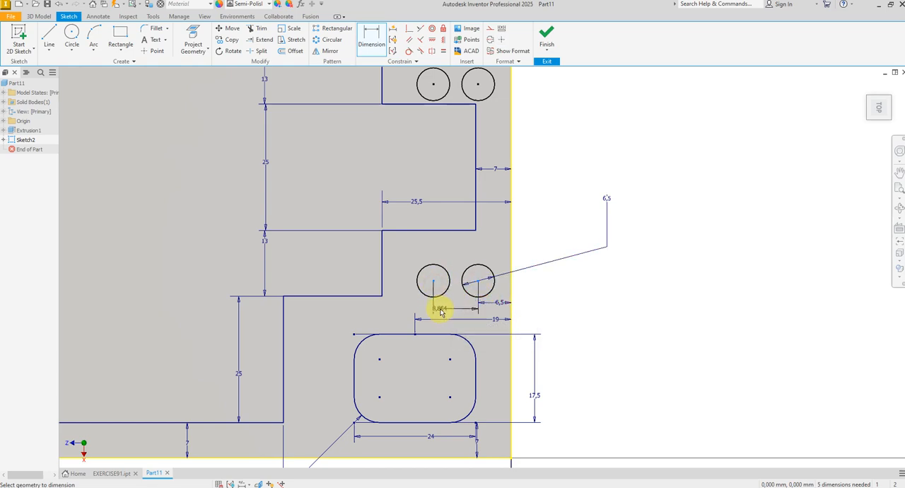
pyautogui.click(442, 250)
pyautogui.write('1')
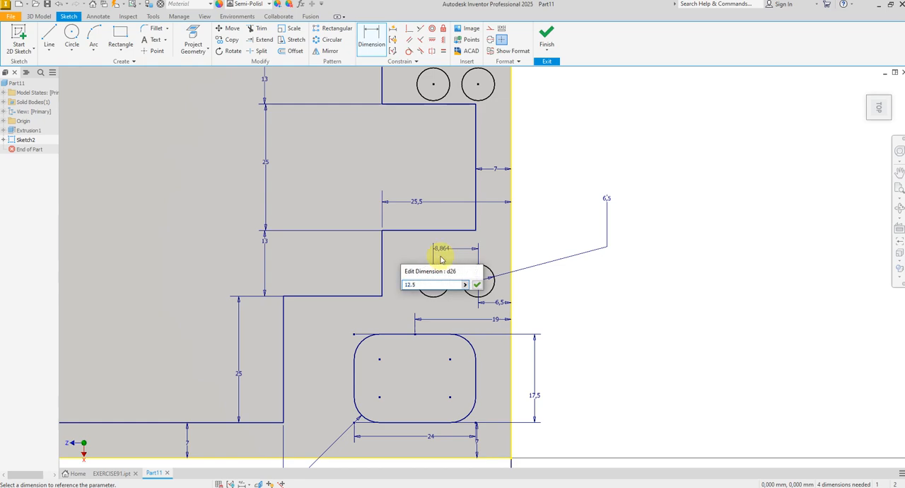
pyautogui.write('2.5')
pyautogui.press('Return')
# Step: Dimension the distance from the rounded rectangle's upper edge to the lower right circle's centre as 14 mm
pyautogui.scroll(-2, 449, 297)
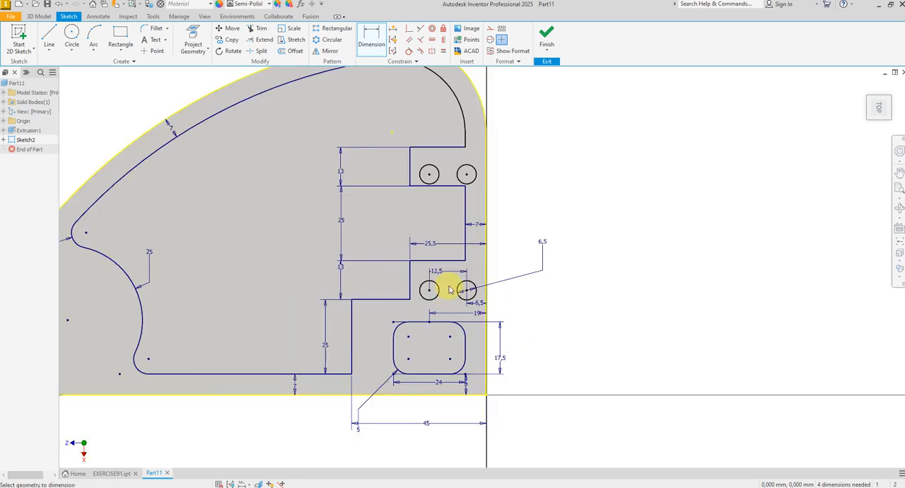
pyautogui.scroll(2, 448, 290)
pyautogui.click(437, 351)
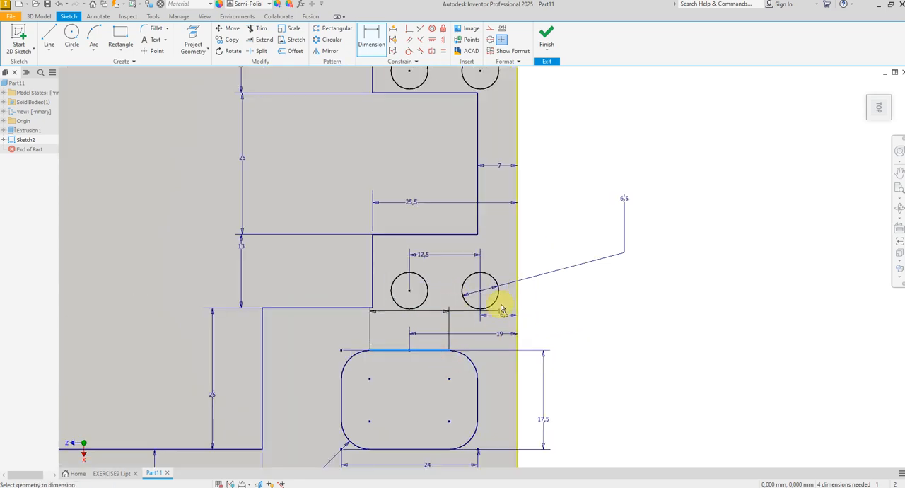
pyautogui.click(481, 295)
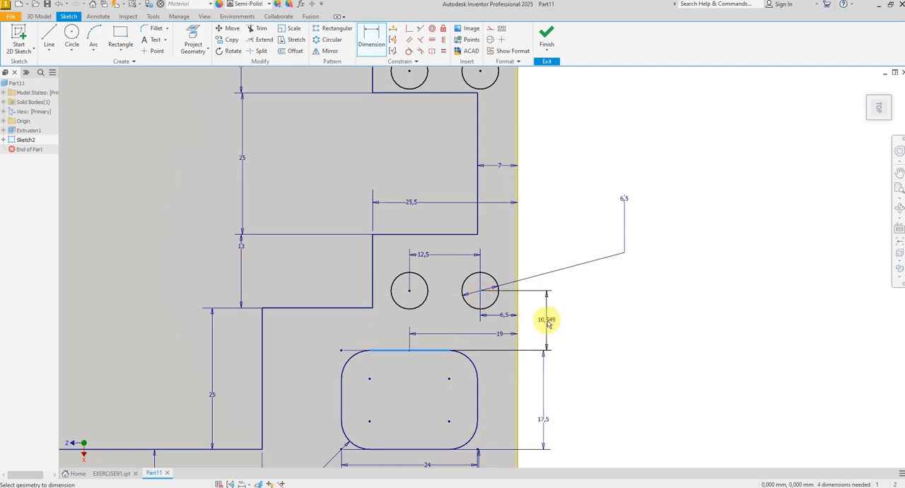
pyautogui.click(548, 323)
pyautogui.write('1')
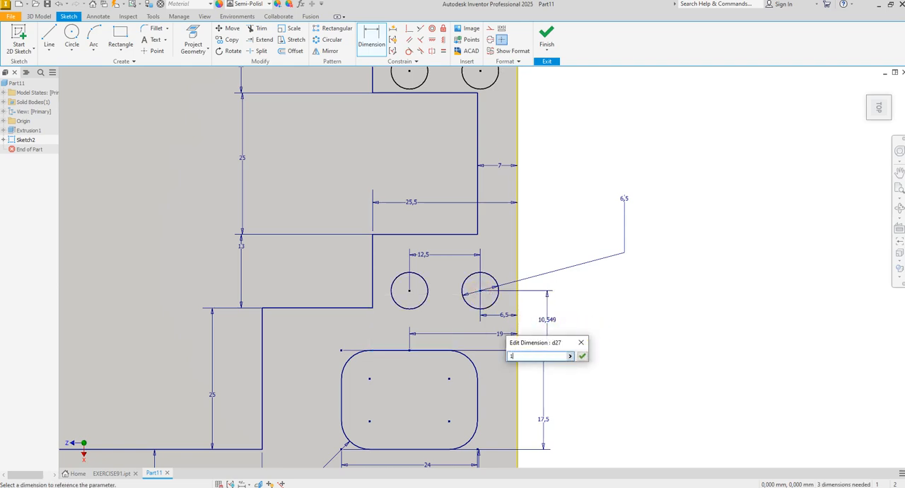
pyautogui.write('4')
pyautogui.press('Return')
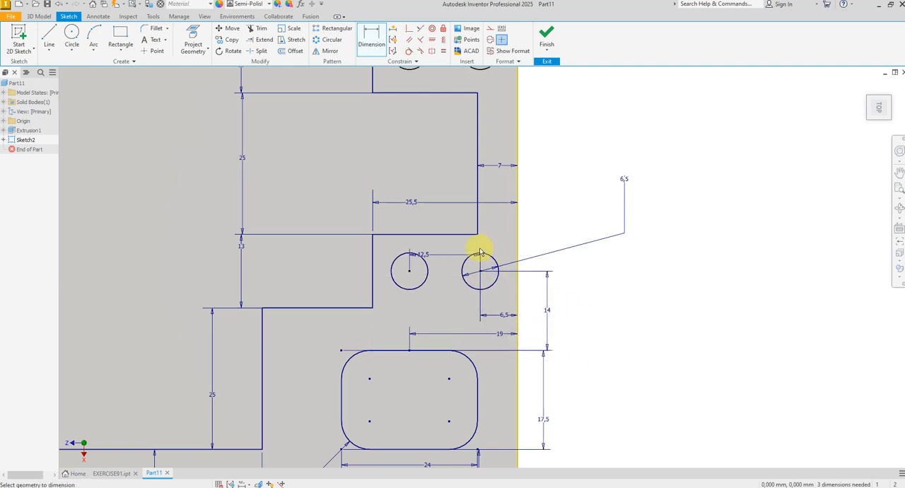
# Step: Dimension the vertical distance between the centres of the upper and lower right-hand hole circles as 38 mm
pyautogui.scroll(2, 438, 318)
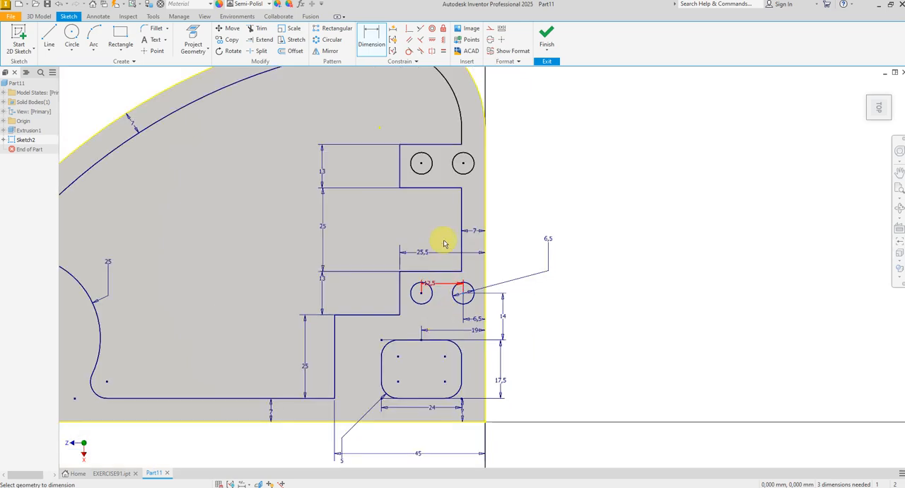
pyautogui.click(463, 164)
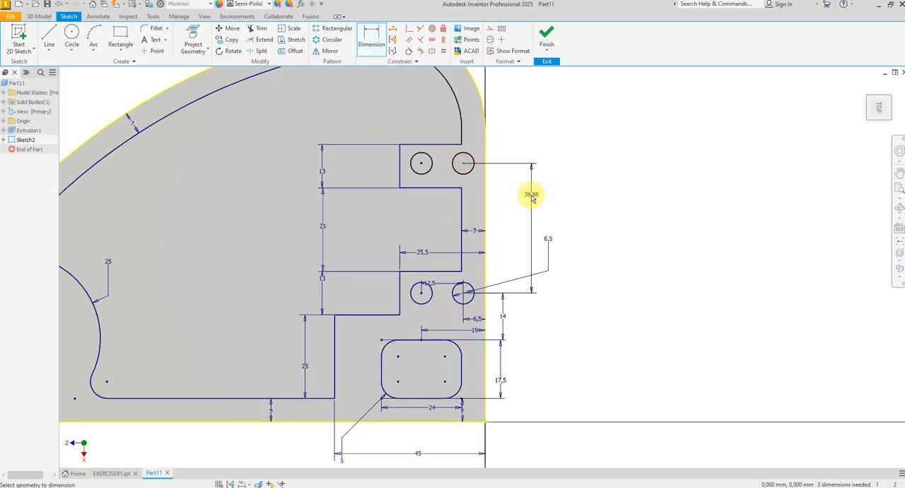
pyautogui.click(515, 195)
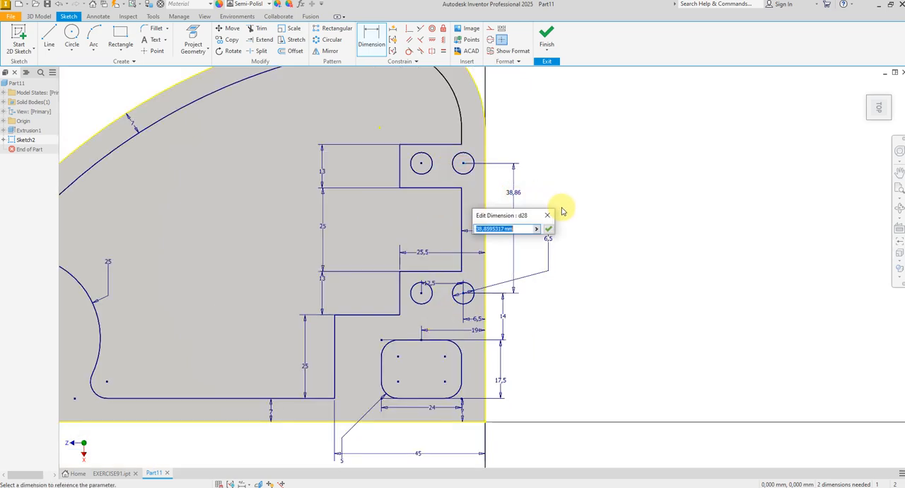
pyautogui.write('38')
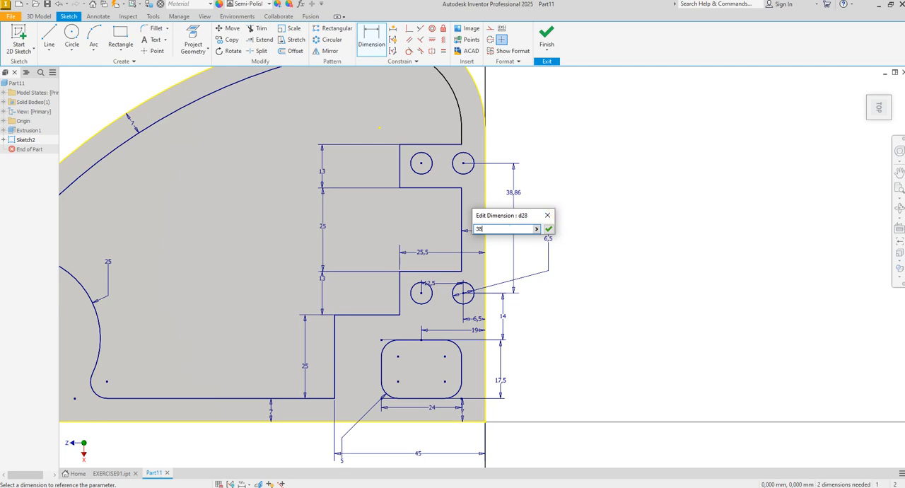
pyautogui.press('Return')
pyautogui.rightClick(556, 198)
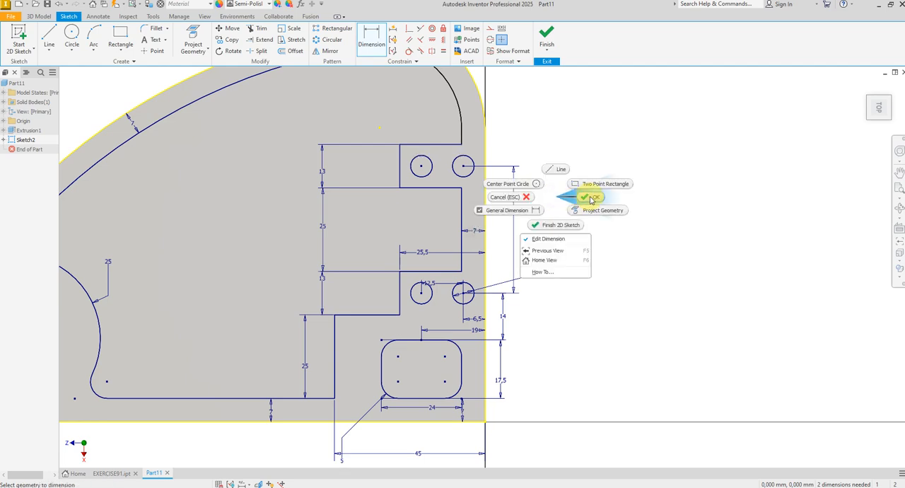
pyautogui.click(593, 201)
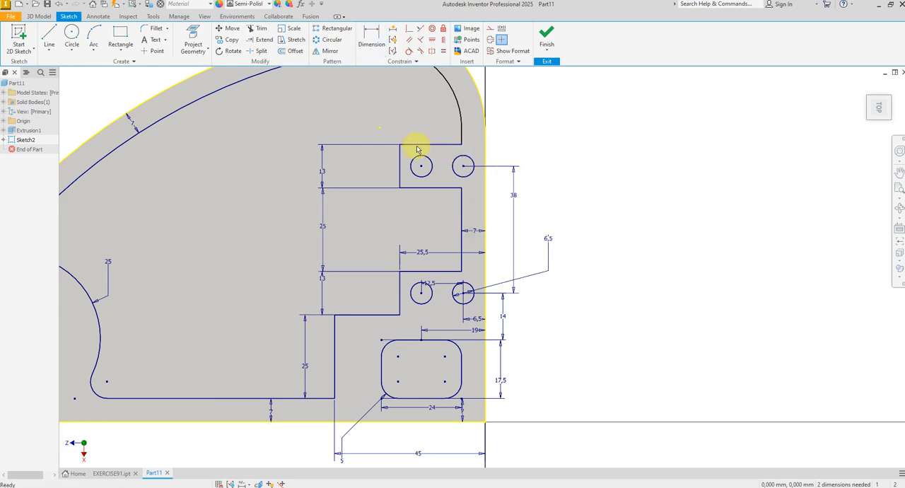
# Step: Fillet the four pocket outline corners above and below the upper pair of hole circles with a 5 mm radius
pyautogui.click(153, 28)
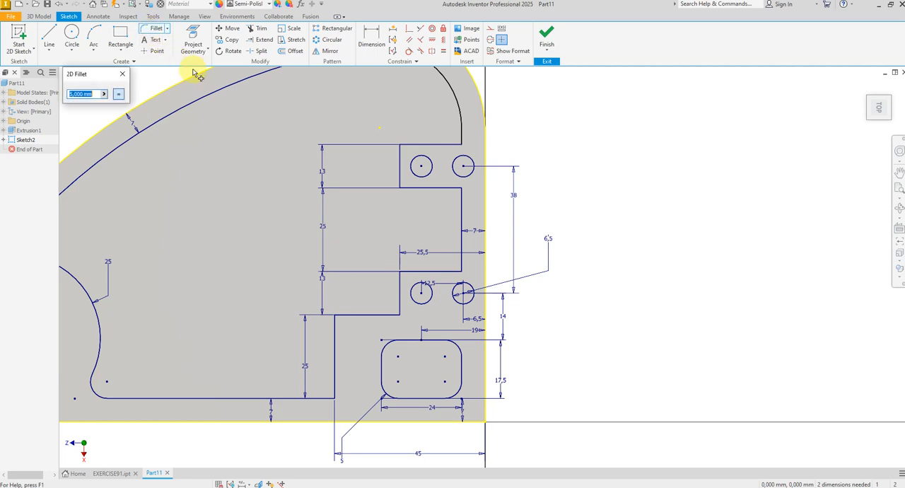
pyautogui.click(410, 147)
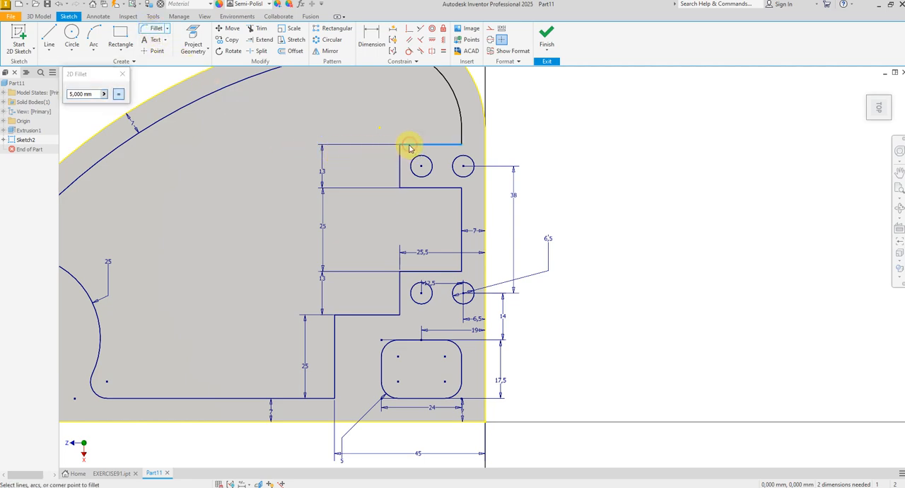
pyautogui.click(402, 156)
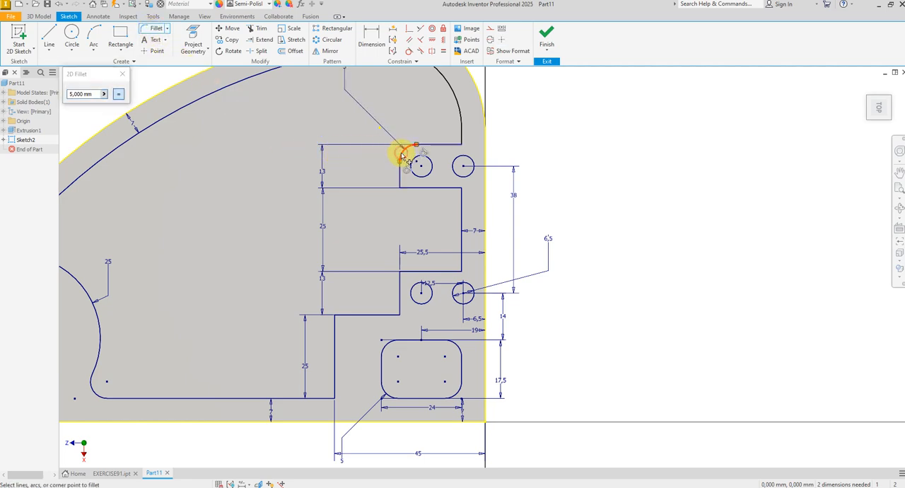
pyautogui.click(461, 139)
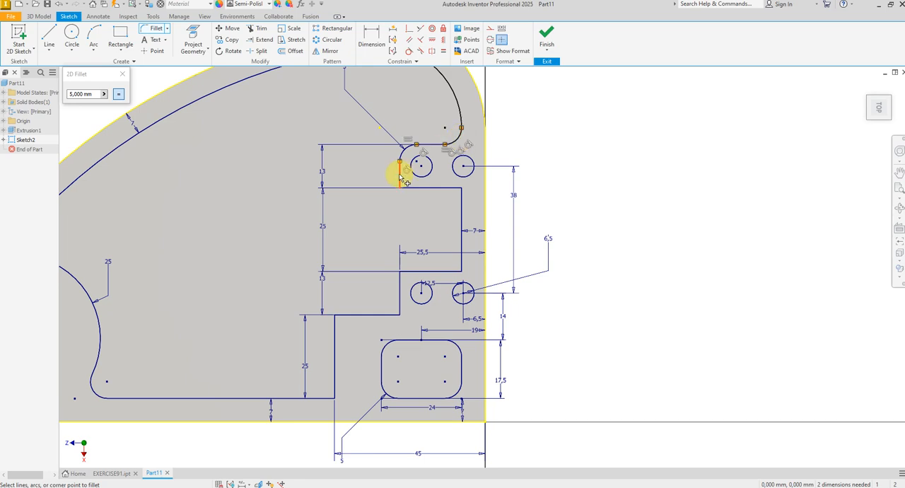
pyautogui.click(406, 185)
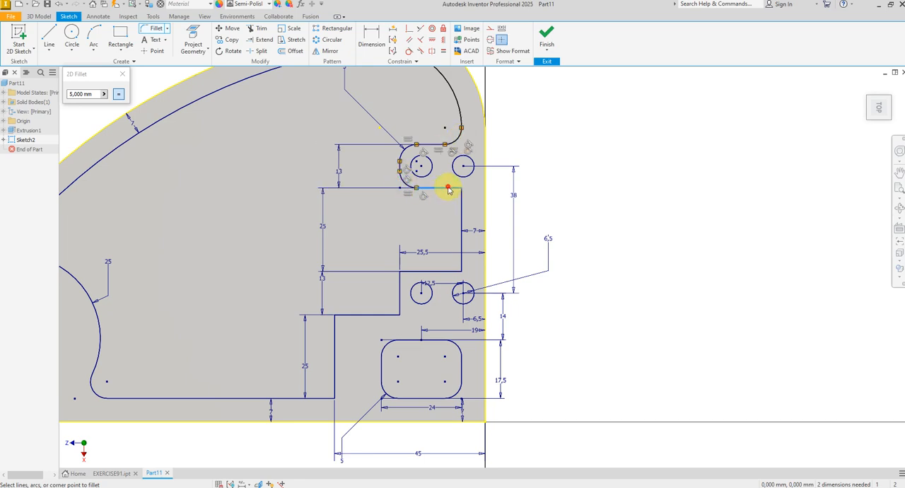
pyautogui.click(461, 198)
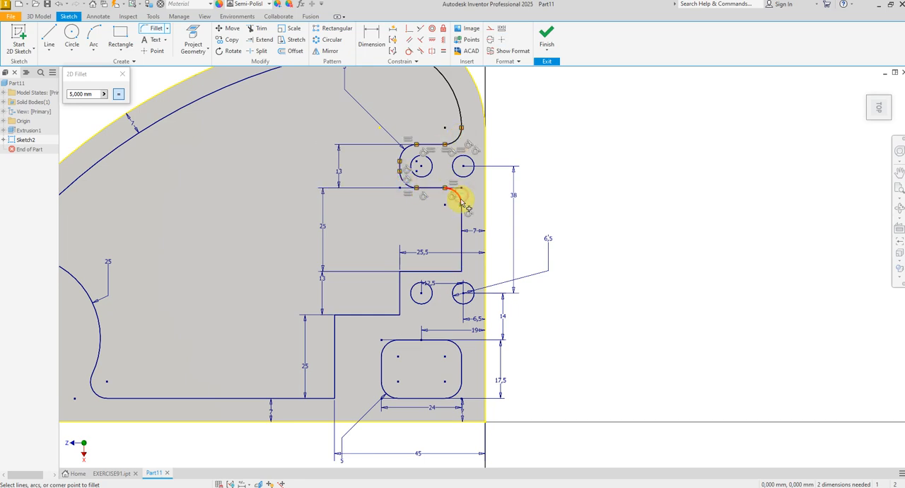
# Step: Fillet the remaining stepped corners of the pocket outline, down to its lower edge, with a 5 mm radius
pyautogui.click(453, 273)
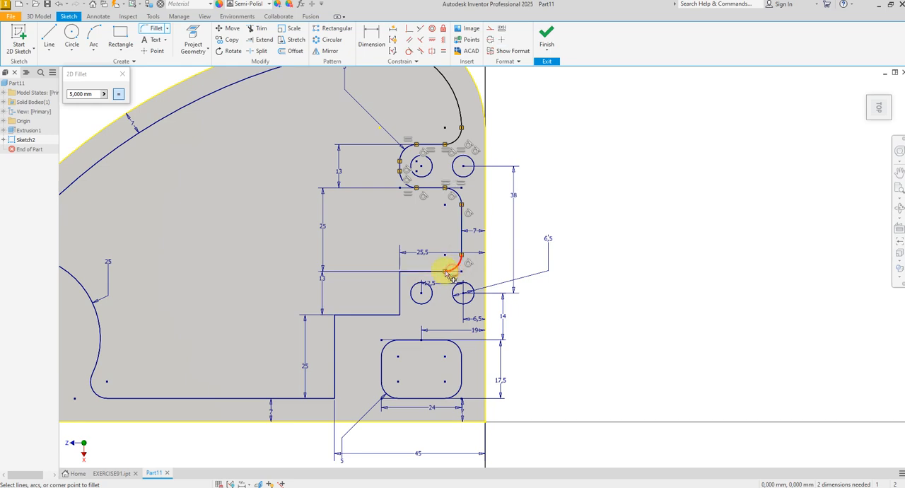
pyautogui.click(400, 281)
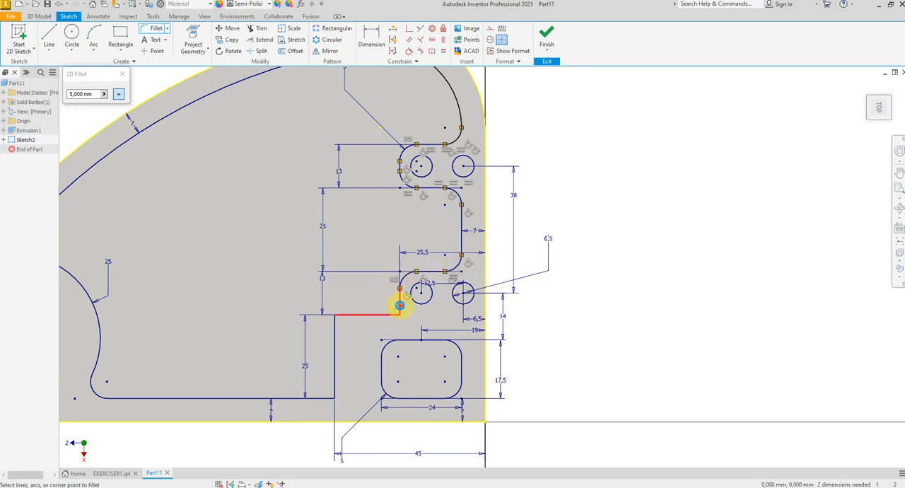
pyautogui.click(399, 304)
pyautogui.click(348, 317)
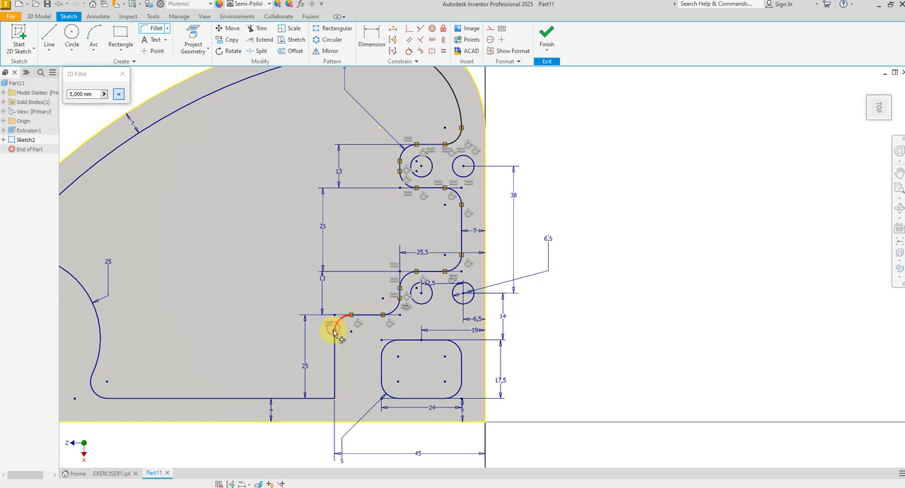
pyautogui.click(334, 327)
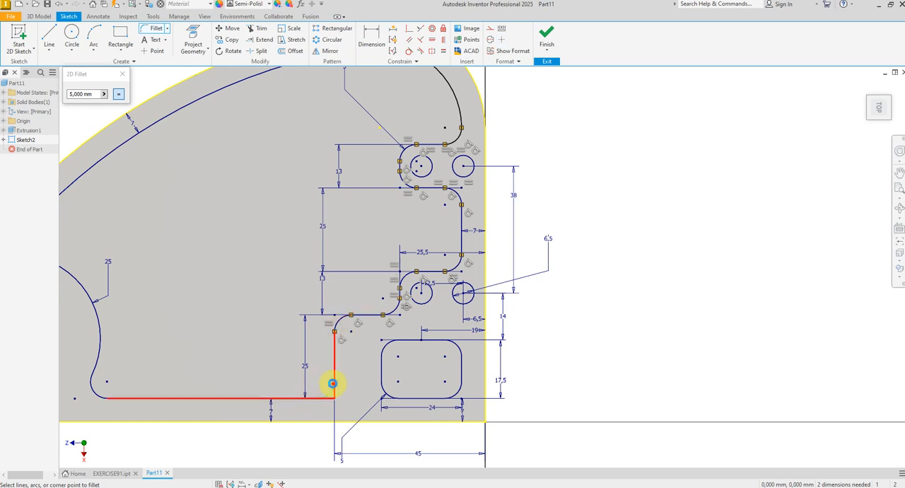
pyautogui.click(334, 382)
pyautogui.scroll(-3, 560, 331)
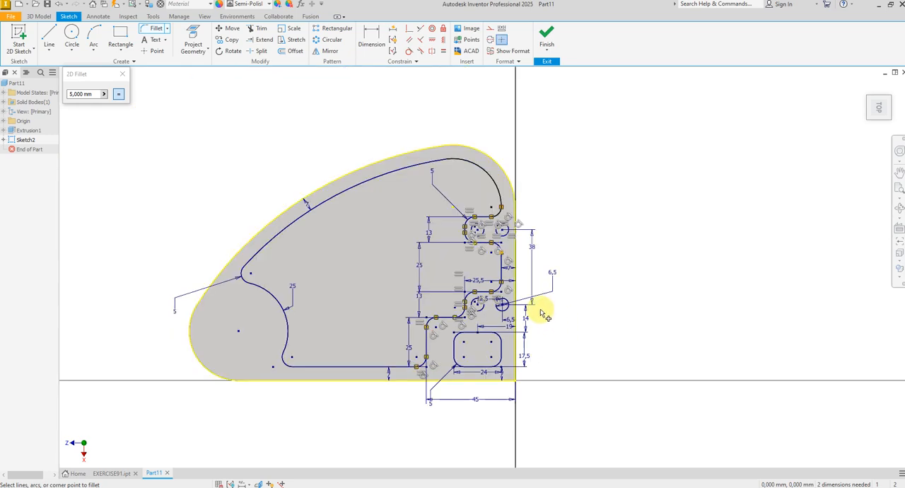
pyautogui.rightClick(350, 262)
pyautogui.click(369, 263)
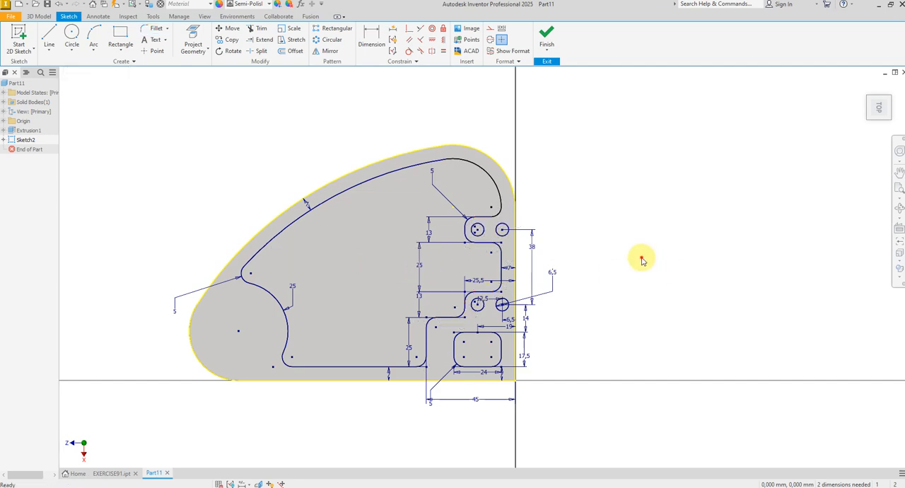
# Step: Sketch a freehand boss circle inside the pocket, between the curved upper wall and the stepped outline
pyautogui.click(72, 34)
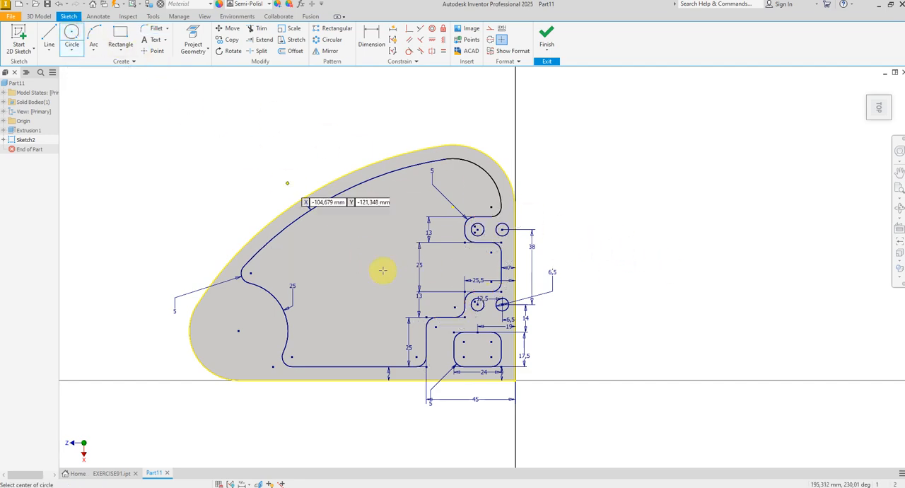
pyautogui.click(328, 256)
pyautogui.click(348, 252)
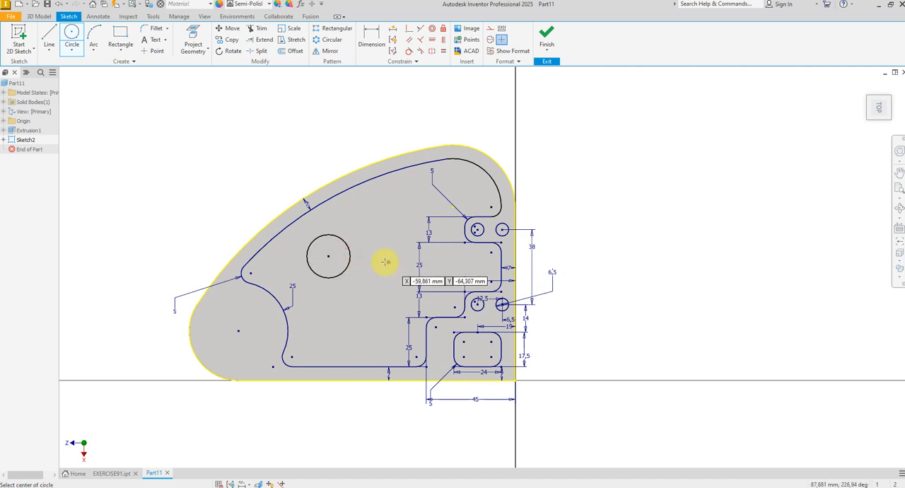
pyautogui.rightClick(384, 262)
pyautogui.click(415, 259)
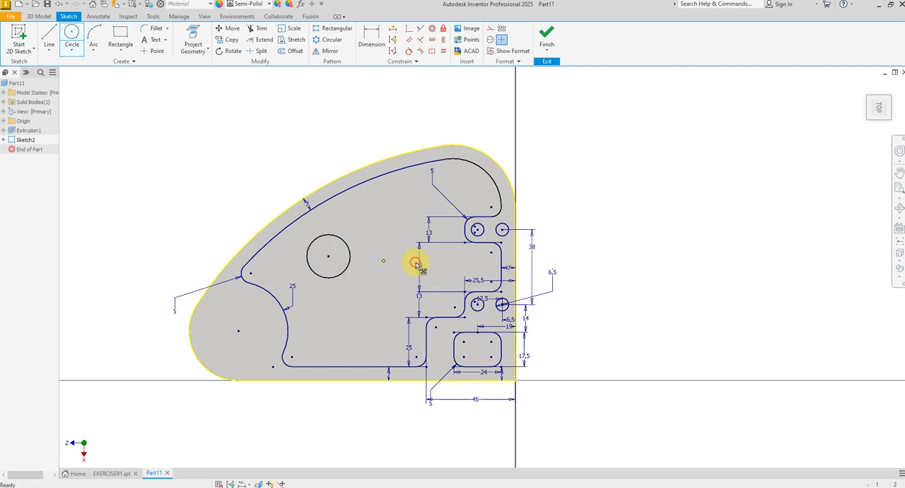
# Step: Sketch a hole circle centred on the existing centre point of the body's rounded lower-left end
pyautogui.rightClick(226, 165)
pyautogui.click(201, 151)
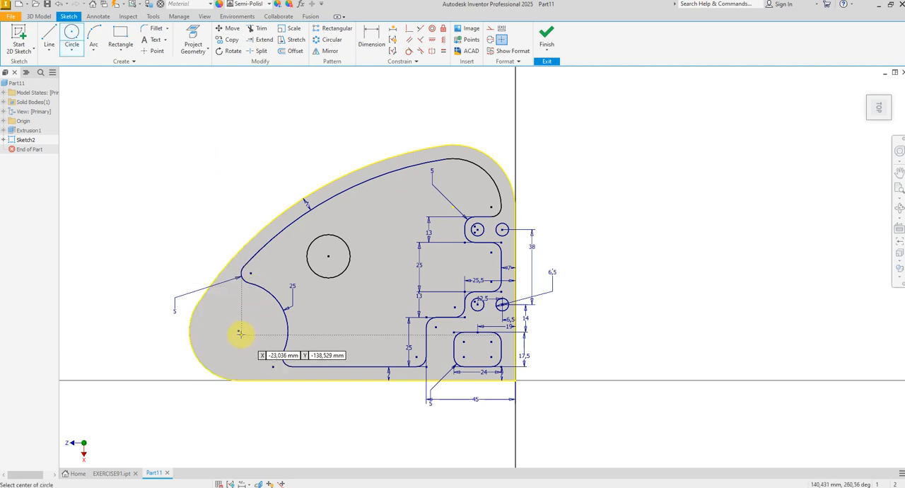
pyautogui.click(239, 331)
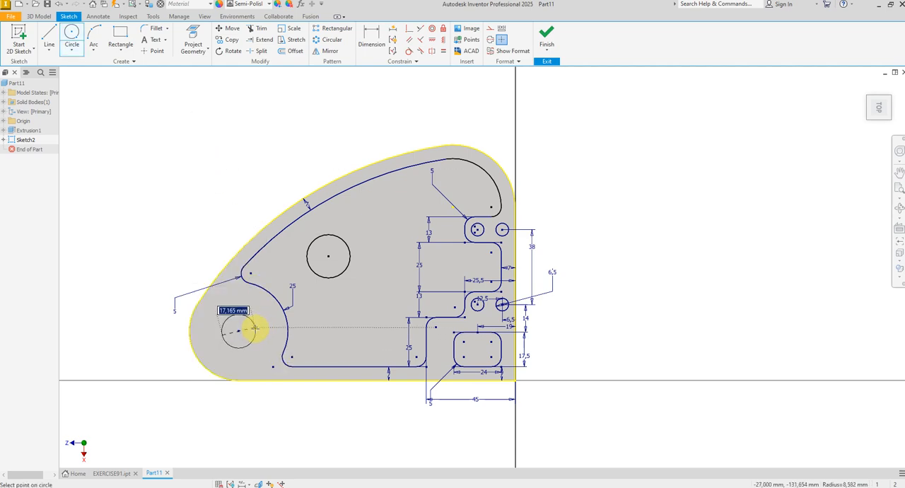
pyautogui.scroll(5, 253, 330)
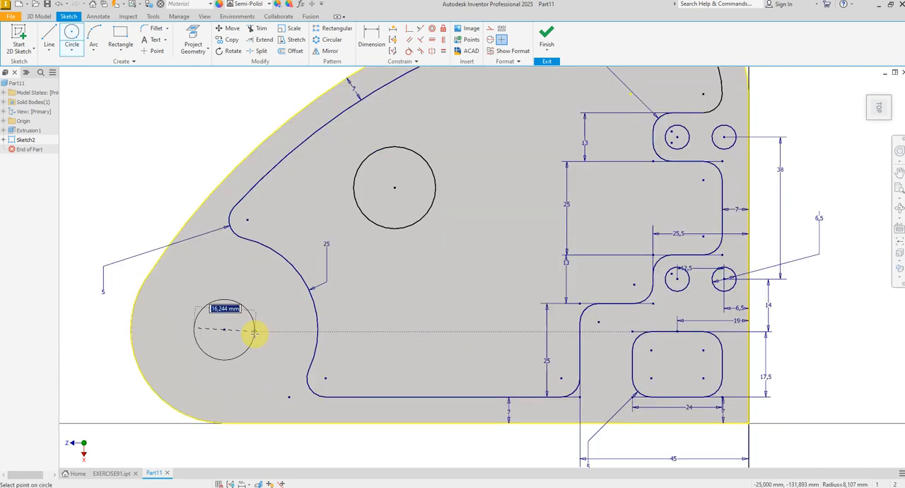
pyautogui.click(253, 331)
pyautogui.scroll(-6, 253, 330)
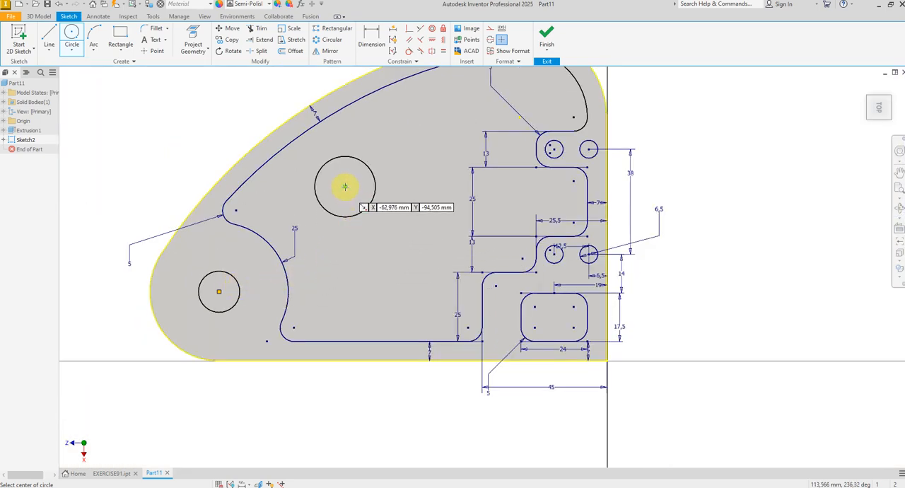
# Step: Sketch a smaller circle inside the boss circle, sharing its centre
pyautogui.click(345, 186)
pyautogui.click(361, 185)
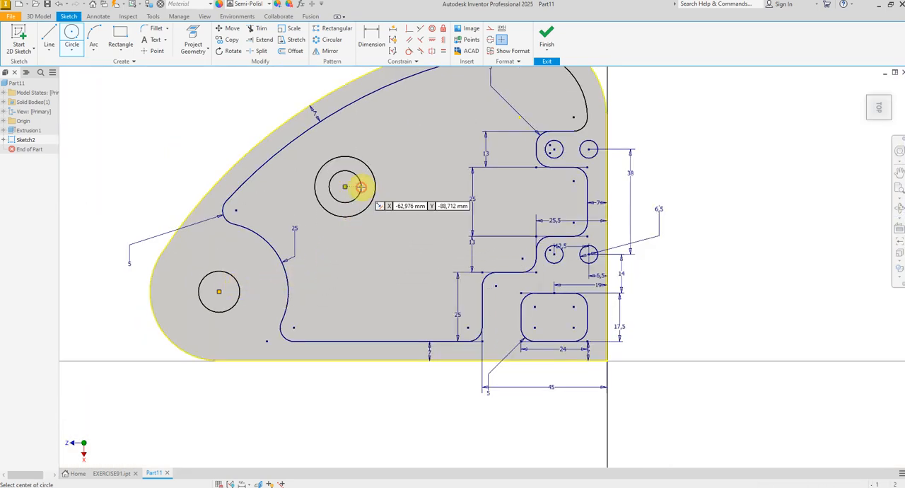
pyautogui.rightClick(408, 205)
pyautogui.click(437, 205)
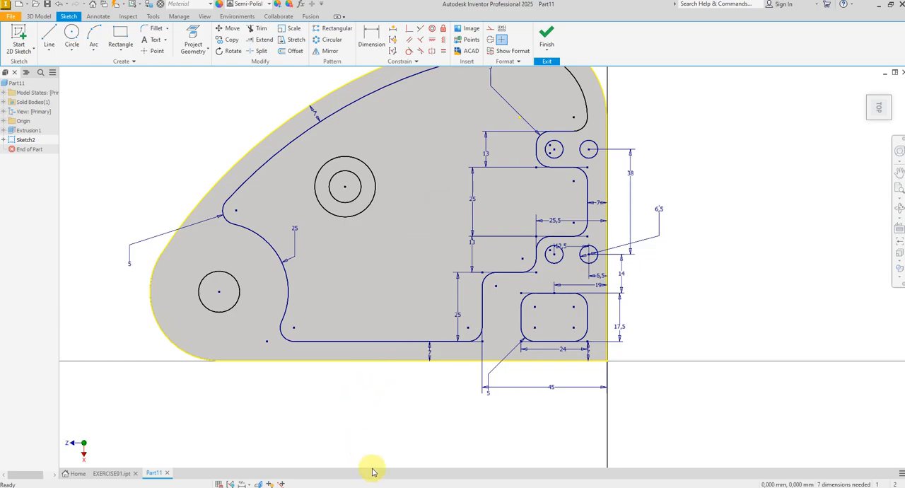
# Step: Switch to the EXERCISE-91 drawing to check the boss position and add 25 and 45 in Calculator
pyautogui.hotkey('alt', 'Tab')
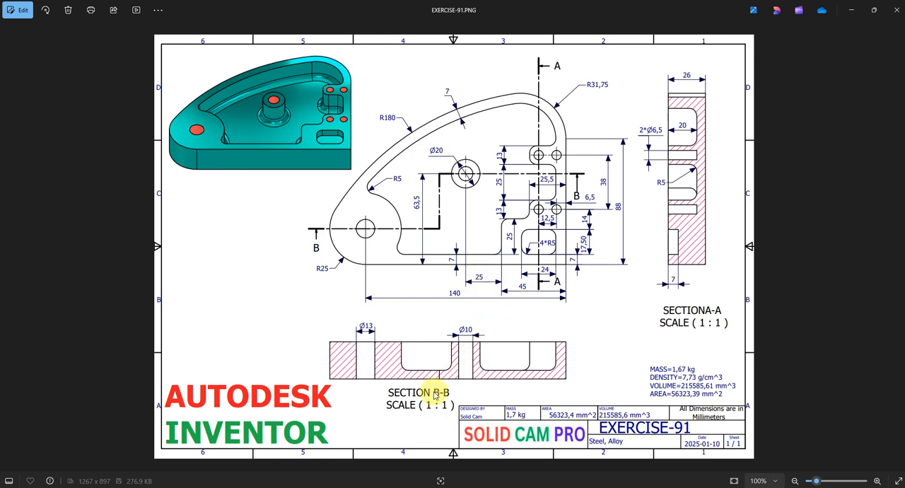
pyautogui.click(495, 487)
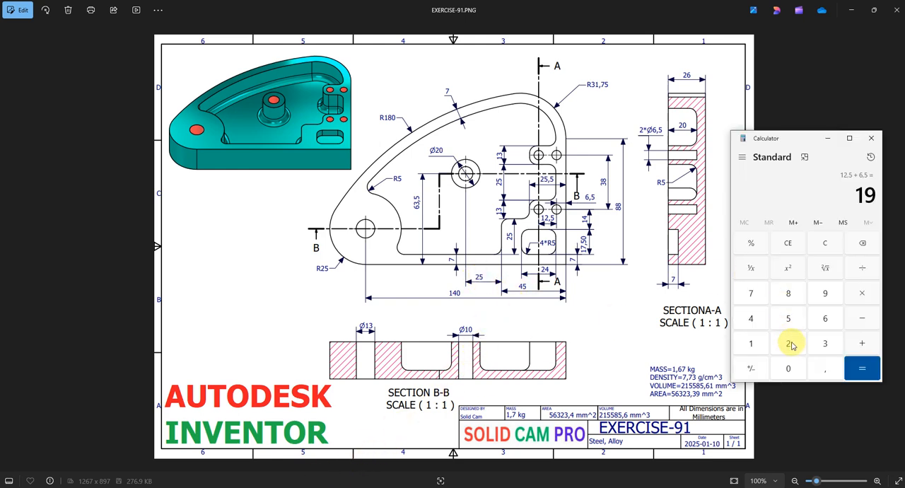
pyautogui.click(819, 245)
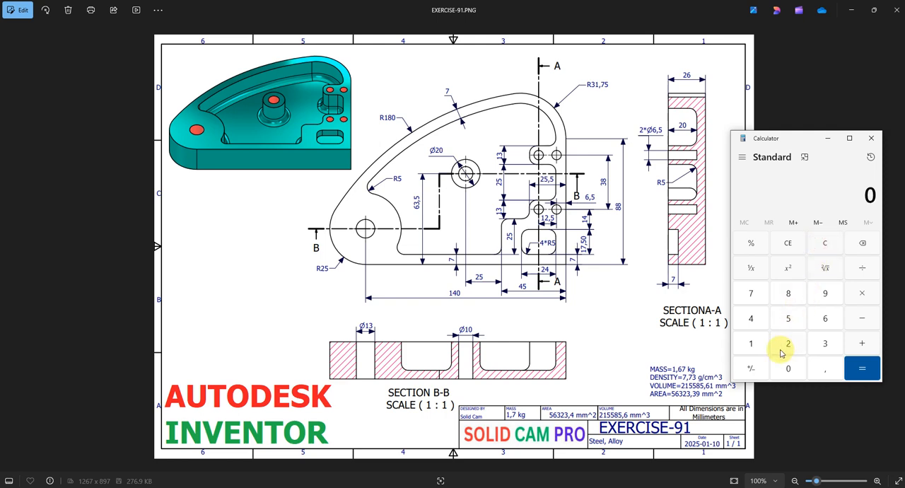
pyautogui.click(788, 344)
pyautogui.click(788, 319)
pyautogui.click(862, 343)
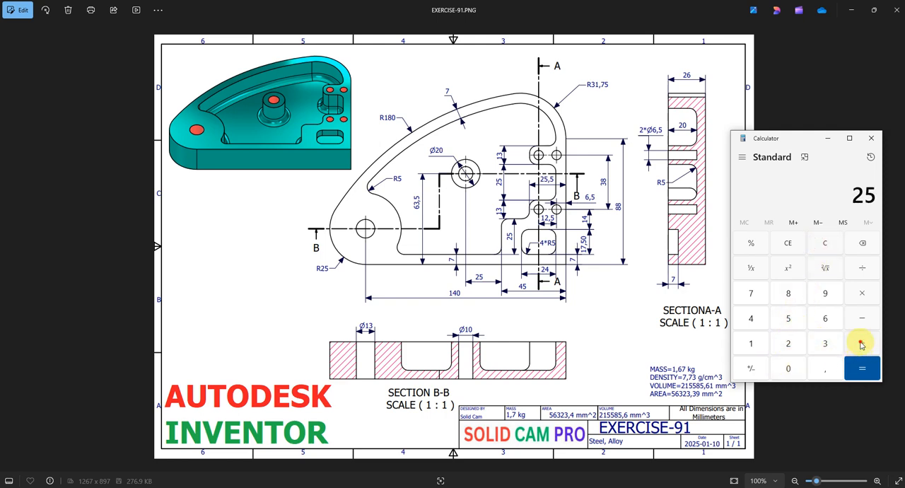
pyautogui.click(751, 318)
pyautogui.click(788, 318)
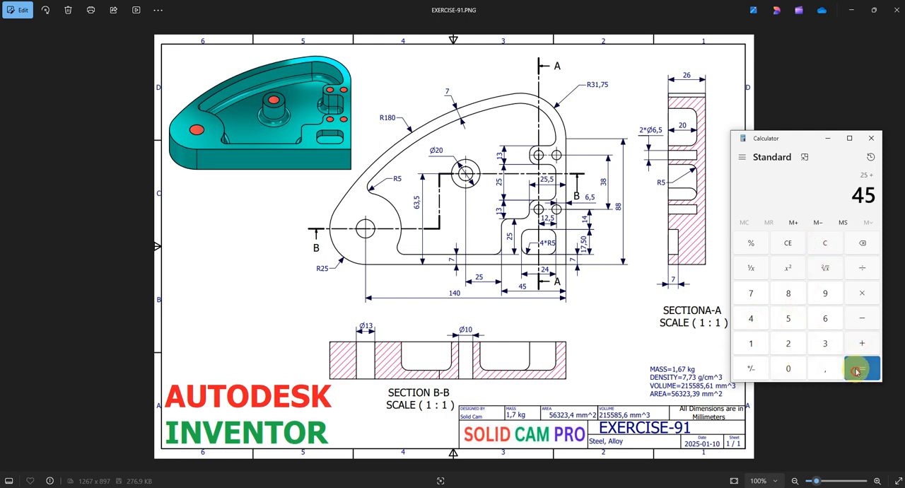
pyautogui.click(859, 366)
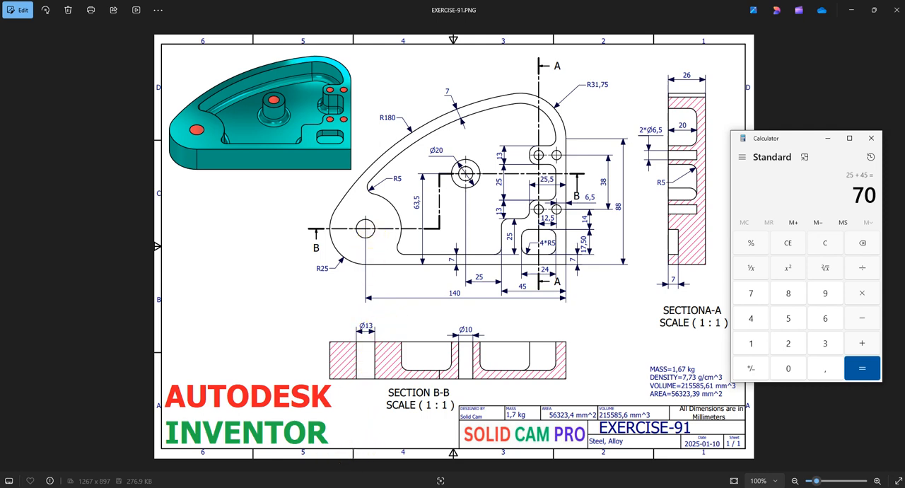
# Step: Switch back to Inventor and dimension the boss centre 70 mm horizontally from the body's straight vertical edge
pyautogui.click(354, 486)
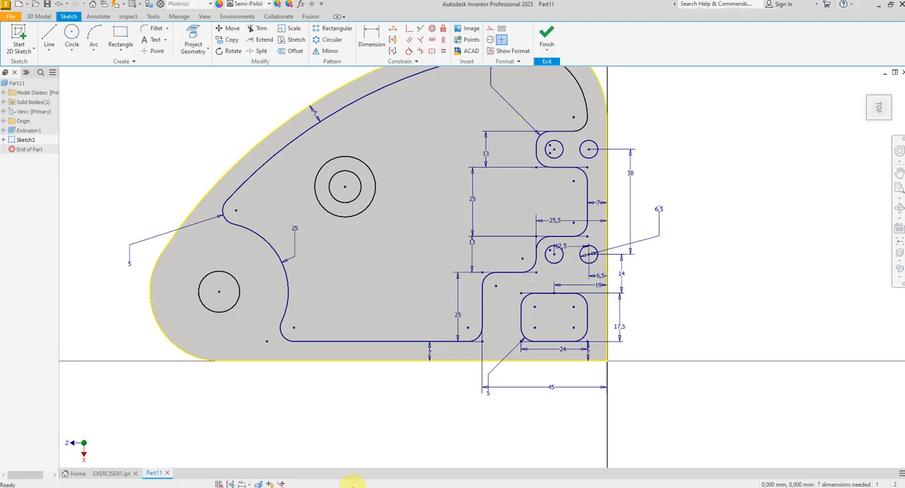
pyautogui.click(370, 37)
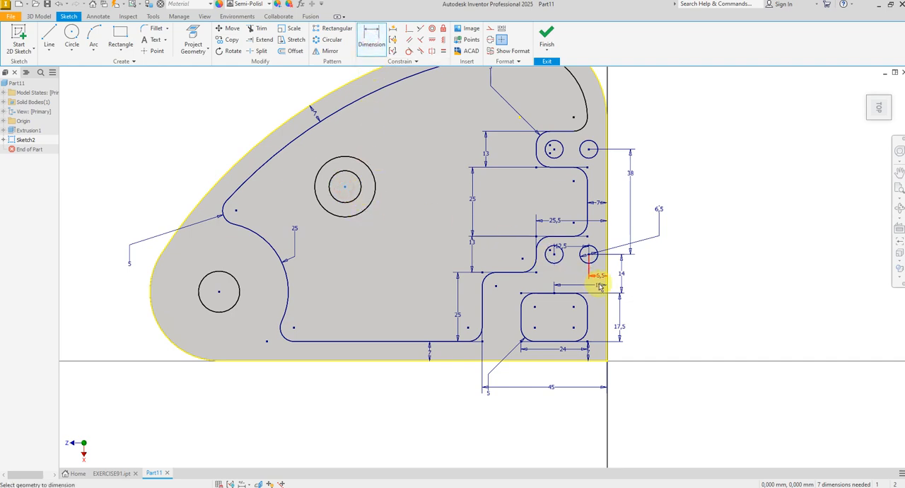
pyautogui.click(607, 282)
pyautogui.click(345, 187)
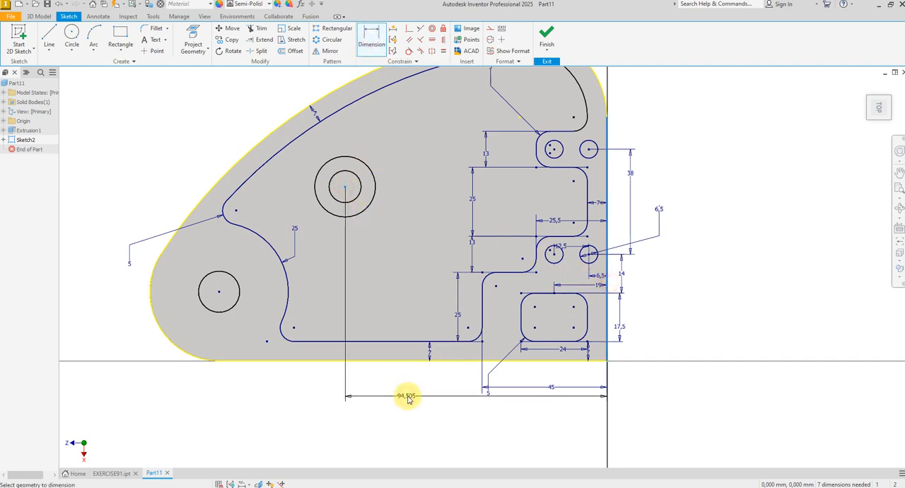
pyautogui.click(407, 398)
pyautogui.press('Return')
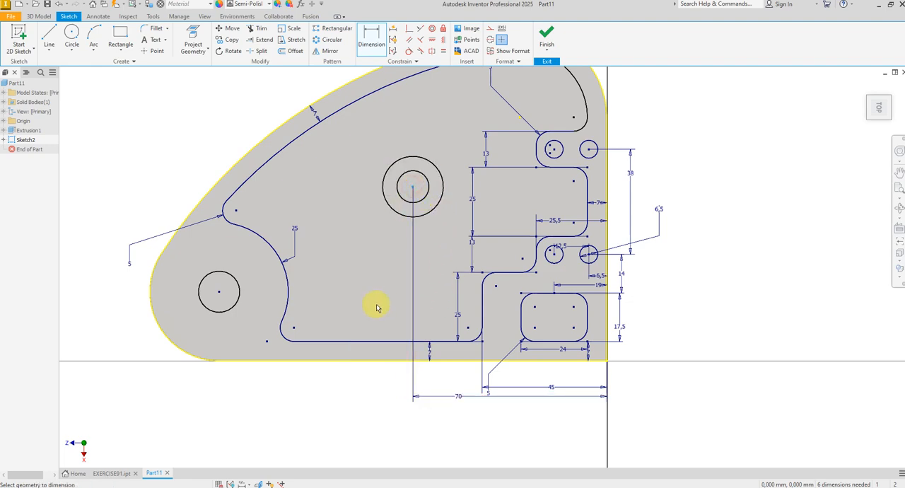
# Step: Dimension the boss centre 63,5 mm above the body's straight bottom edge
pyautogui.click(367, 360)
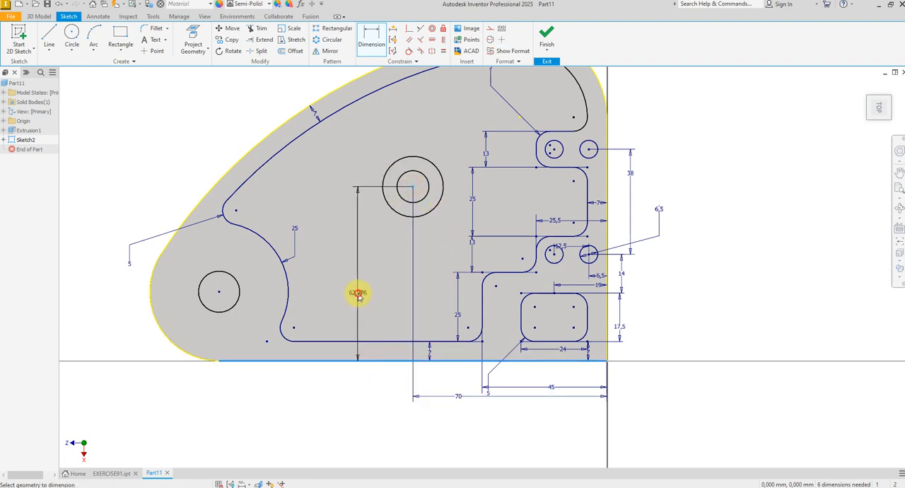
pyautogui.click(358, 295)
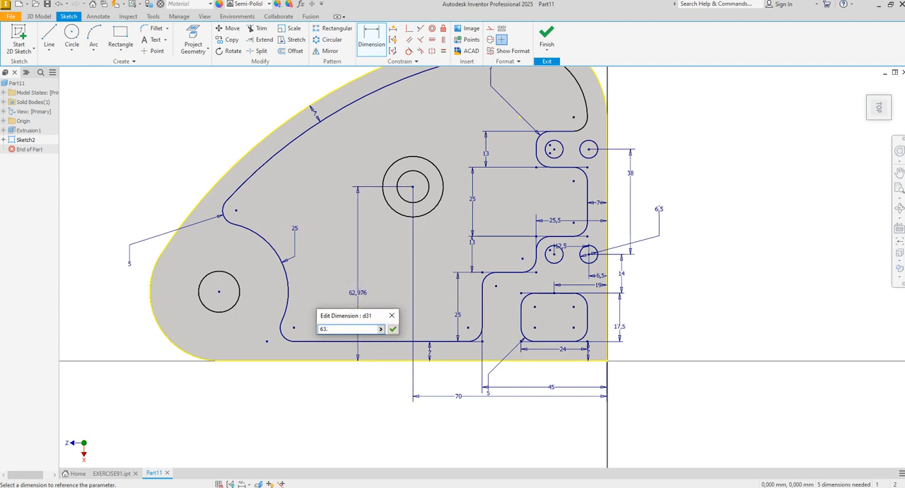
pyautogui.press('Return')
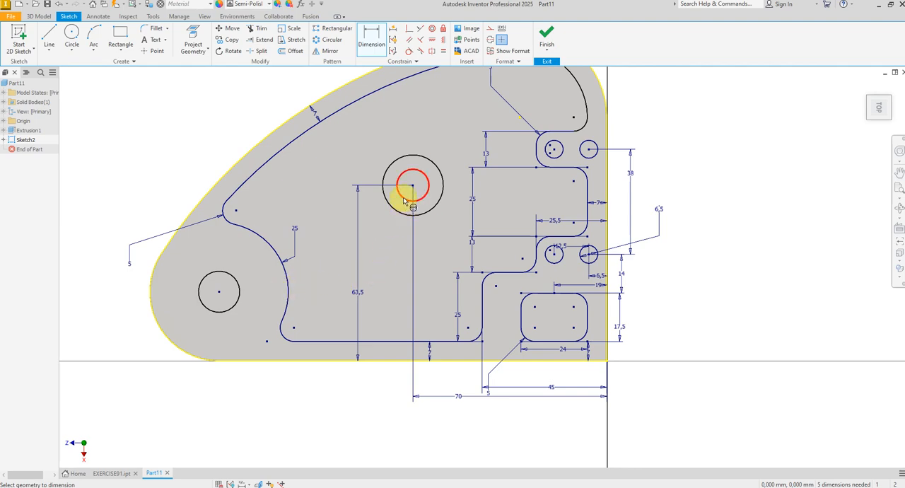
# Step: Set the outer boss circle's diameter to 20 mm and the concentric inner circle's diameter to 10 mm
pyautogui.click(363, 169)
pyautogui.write('20')
pyautogui.press('Return')
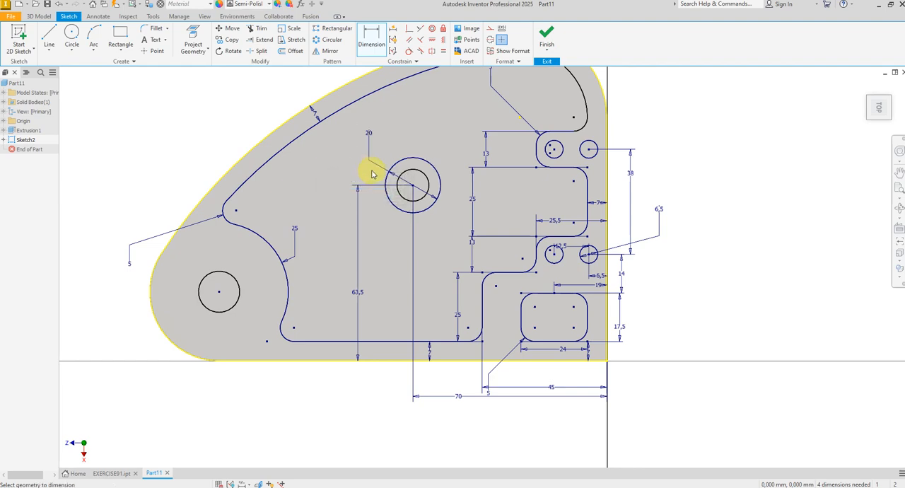
pyautogui.scroll(3, 397, 196)
pyautogui.click(402, 199)
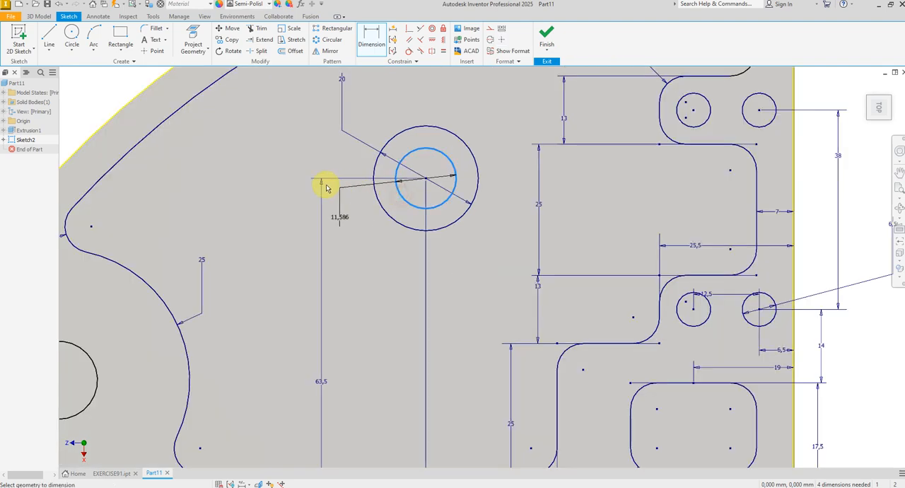
pyautogui.click(277, 158)
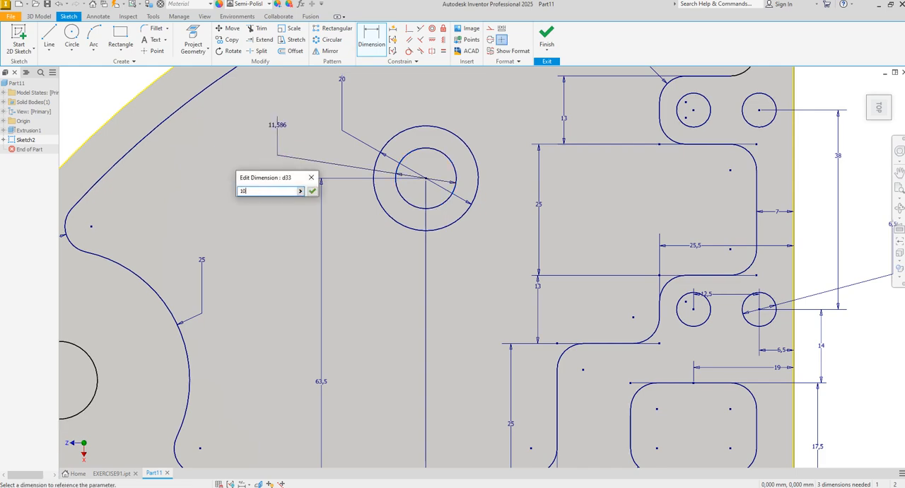
pyautogui.write('10')
pyautogui.press('Return')
# Step: Set the hole circle in the body's rounded lower-left end to 13 mm diameter and finish the sketch
pyautogui.scroll(-3, 361, 202)
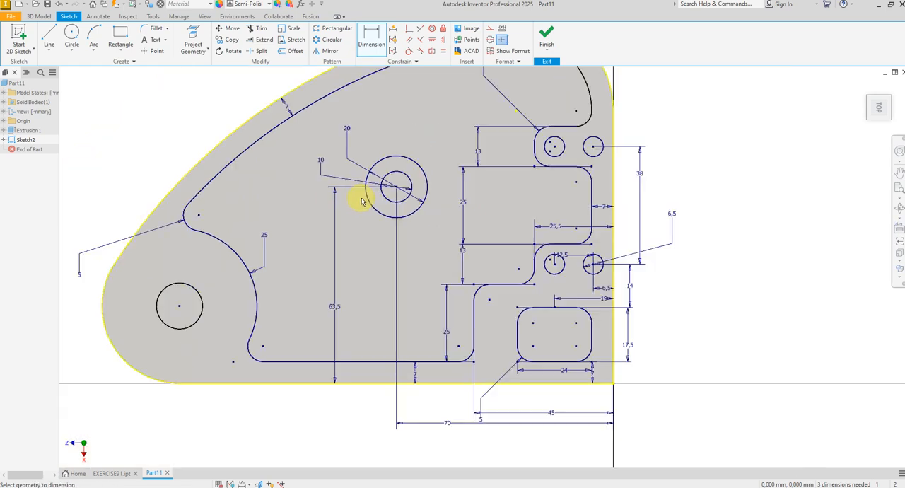
pyautogui.click(215, 325)
pyautogui.write('13')
pyautogui.press('Return')
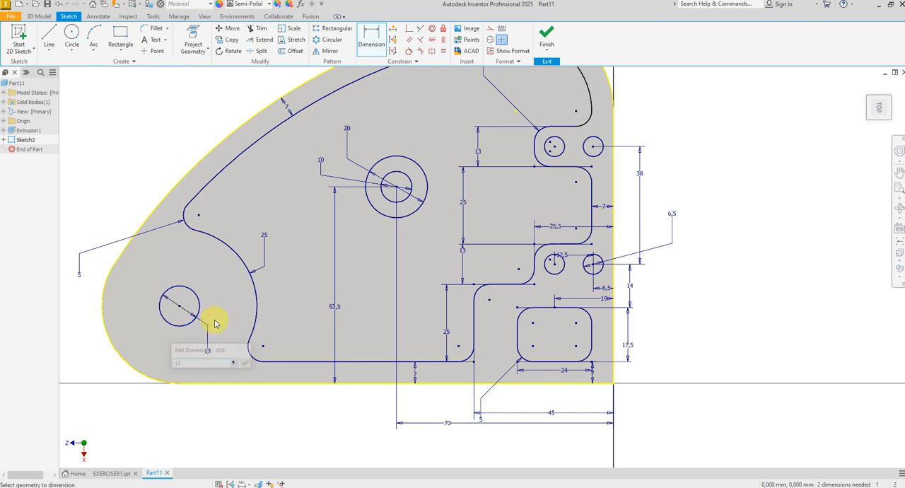
pyautogui.rightClick(305, 288)
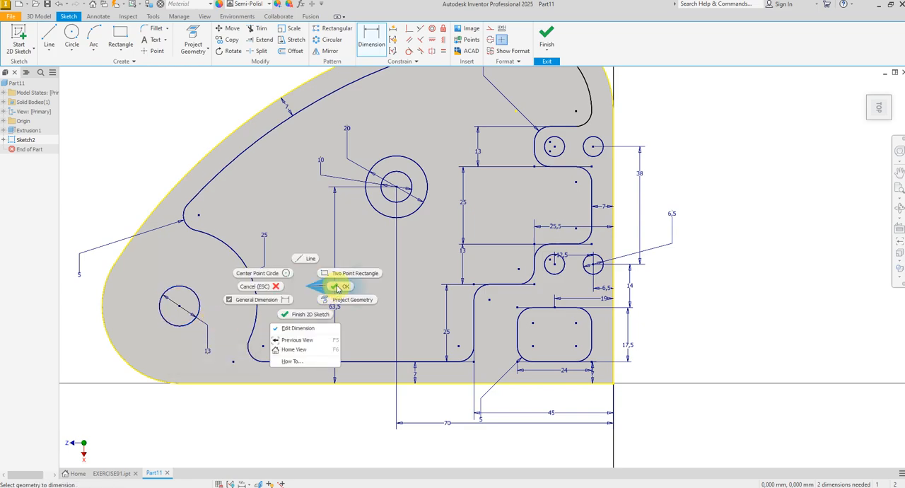
pyautogui.click(338, 289)
pyautogui.press('F6')
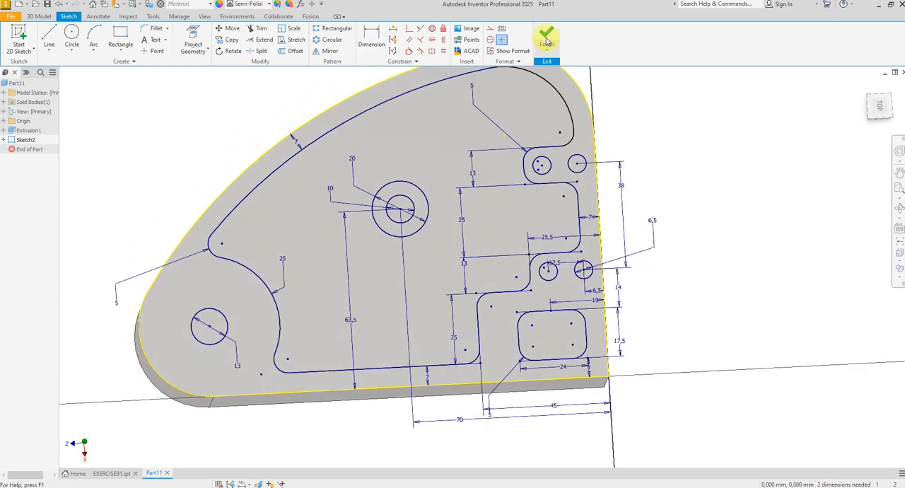
pyautogui.click(546, 38)
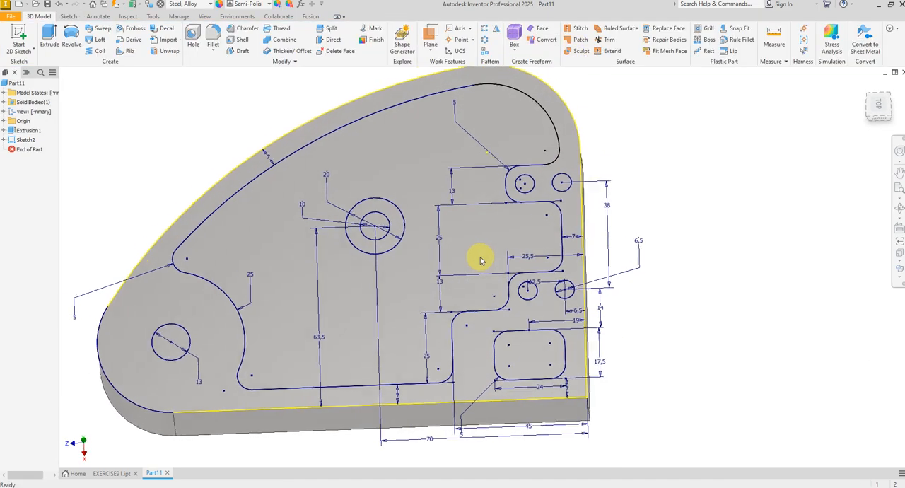
# Step: Extrude the large pocket profile around the boss as a 20 mm deep cut into the body, checking the depth against the EXERCISE-91 drawing
pyautogui.click(55, 47)
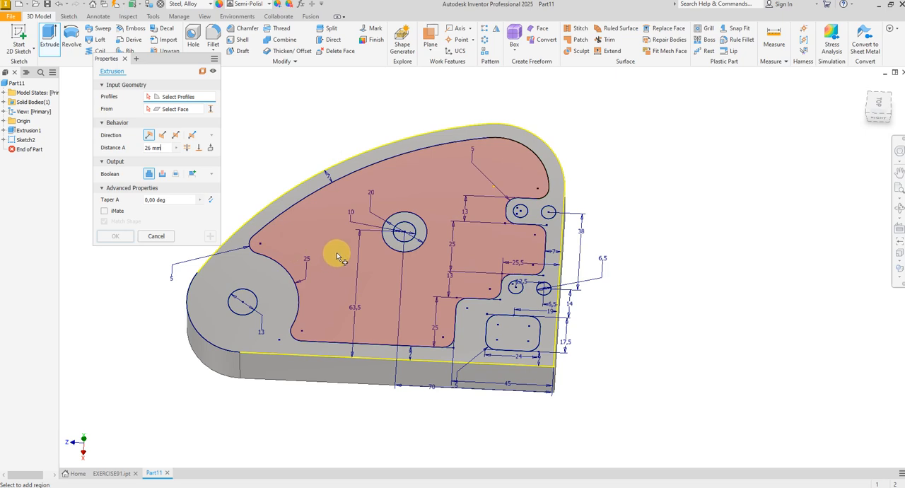
pyautogui.click(338, 257)
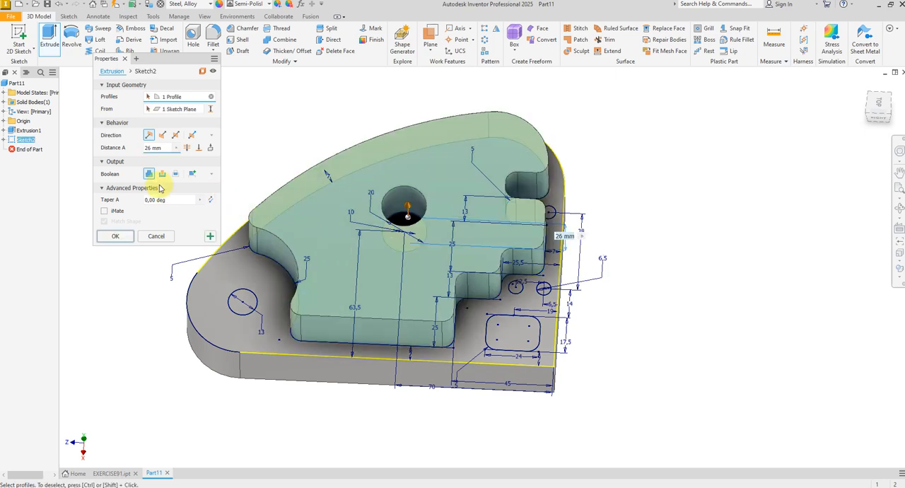
pyautogui.click(161, 175)
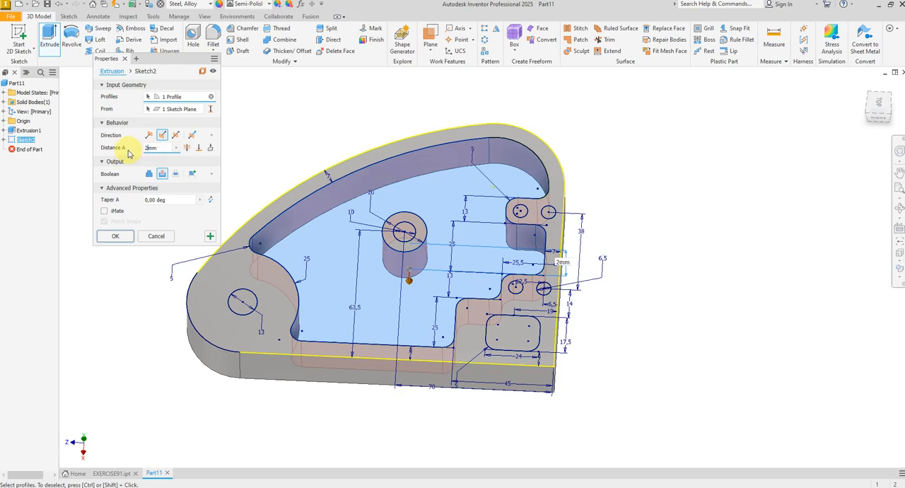
pyautogui.keyDown('shift'); pyautogui.moveTo(132, 157); pyautogui.dragTo(393, 399, button='middle'); pyautogui.keyUp('shift')
pyautogui.hotkey('alt', 'Tab')
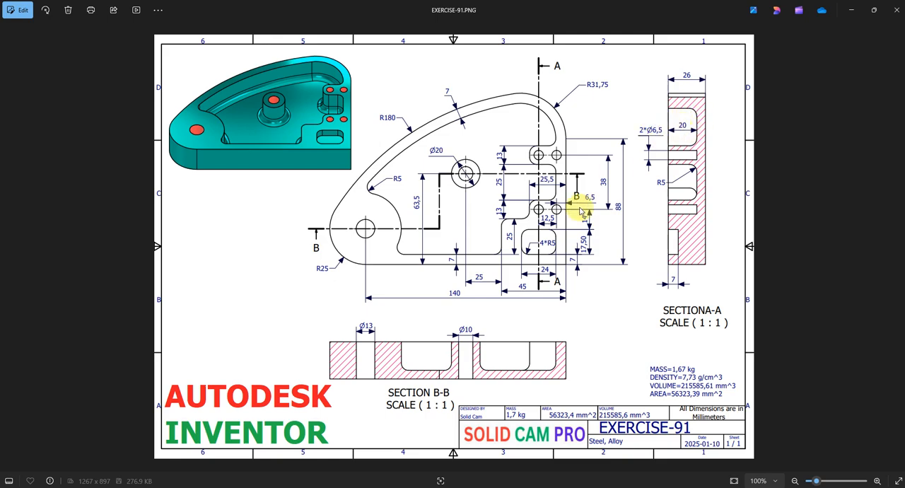
pyautogui.hotkey('alt', 'Tab')
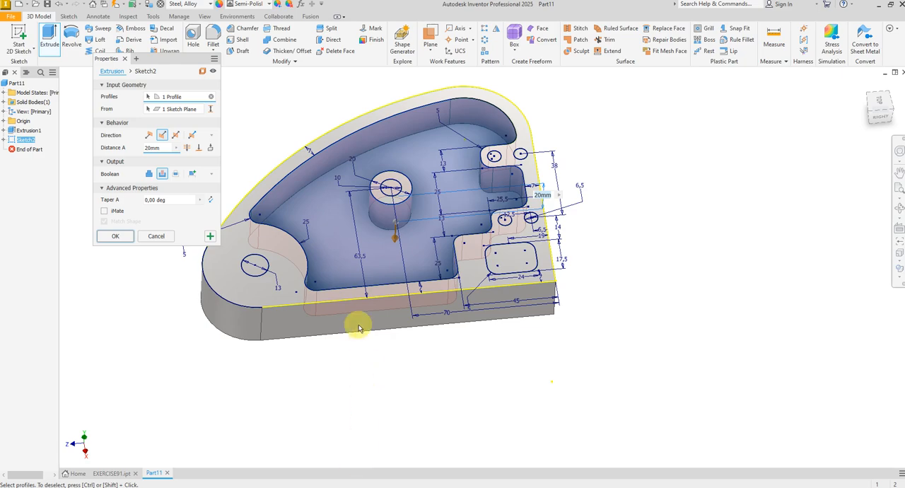
pyautogui.keyDown('shift'); pyautogui.moveTo(353, 327); pyautogui.dragTo(210, 240, button='middle'); pyautogui.keyUp('shift')
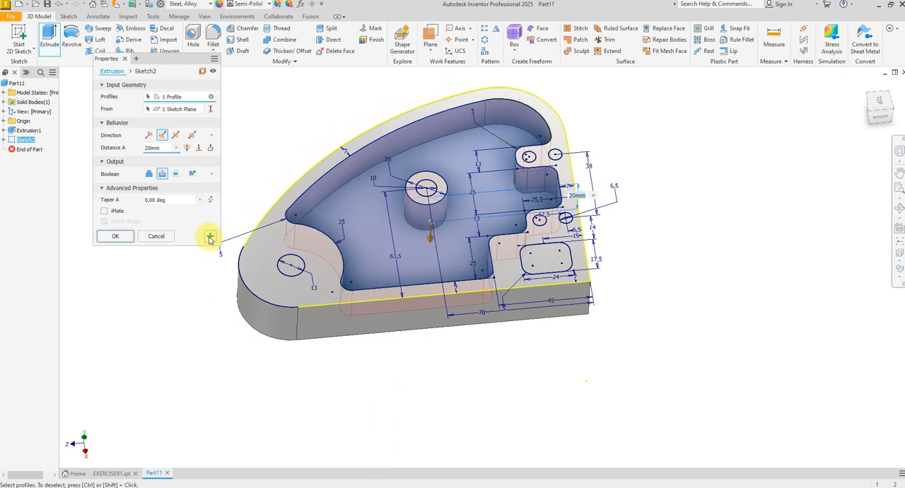
pyautogui.click(210, 236)
# Step: Cut the four 6,5 mm hole circles beside the pocket 20 mm deep, checking the depth against the EXERCISE-91 drawing
pyautogui.keyDown('shift'); pyautogui.moveTo(293, 219); pyautogui.dragTo(450, 234, button='middle'); pyautogui.keyUp('shift')
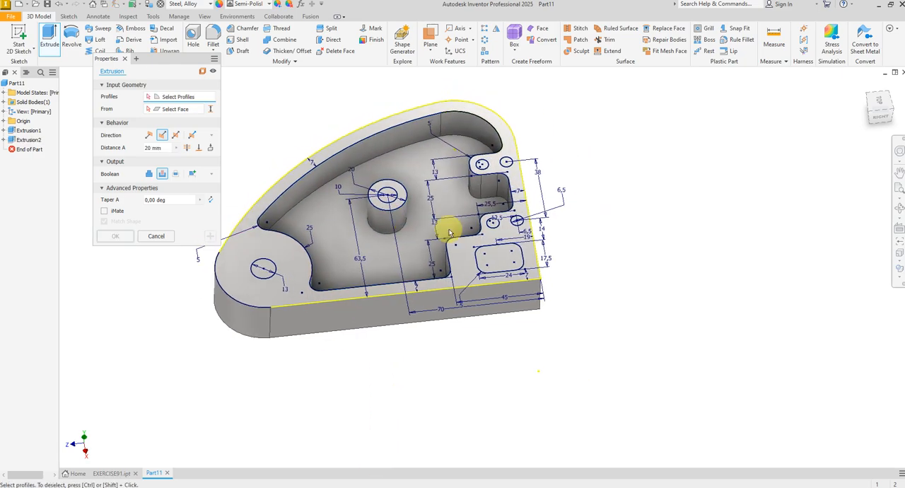
pyautogui.scroll(8, 501, 226)
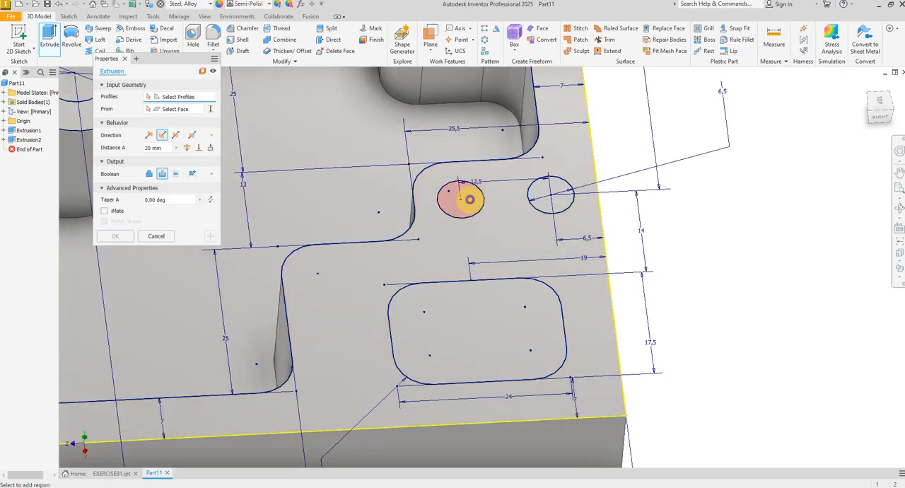
pyautogui.click(470, 199)
pyautogui.click(531, 203)
pyautogui.keyDown('shift'); pyautogui.moveTo(531, 204); pyautogui.dragTo(521, 172, button='middle'); pyautogui.keyUp('shift')
pyautogui.click(511, 172)
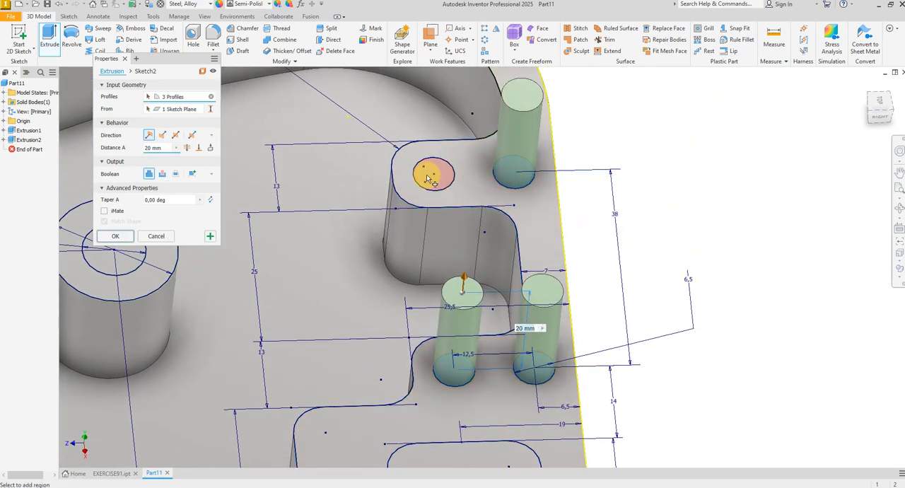
pyautogui.click(434, 184)
pyautogui.keyDown('shift'); pyautogui.moveTo(432, 178); pyautogui.dragTo(148, 176, button='middle'); pyautogui.keyUp('shift')
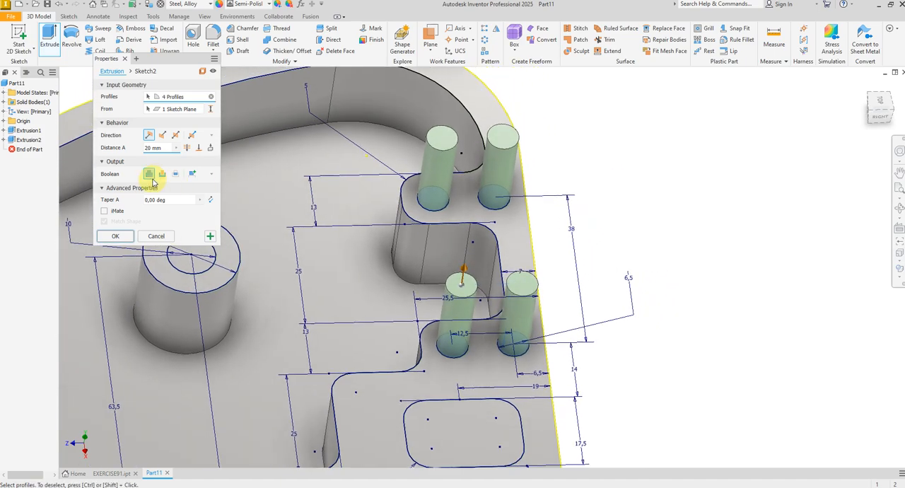
pyautogui.click(162, 174)
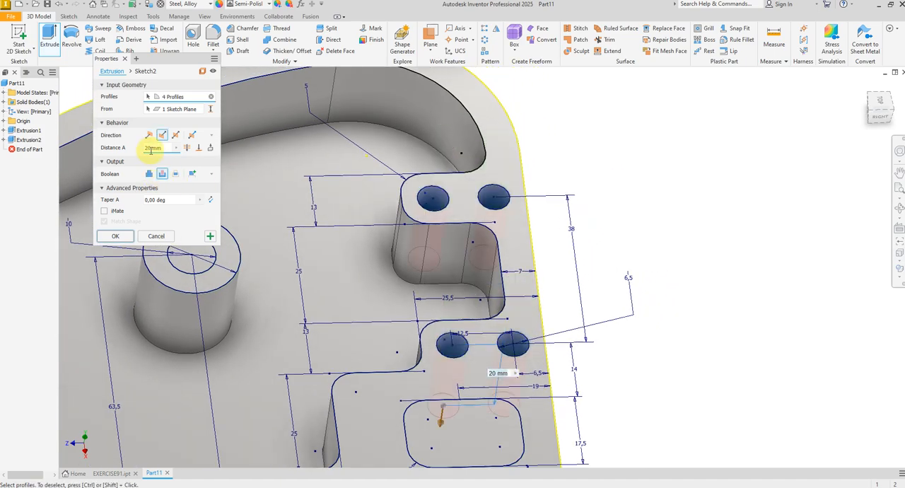
pyautogui.hotkey('alt', 'Tab')
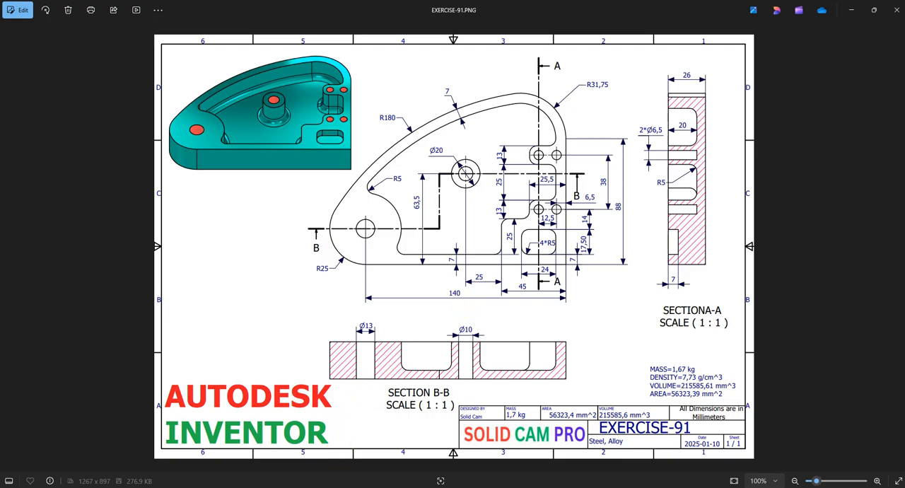
pyautogui.hotkey('alt', 'Tab')
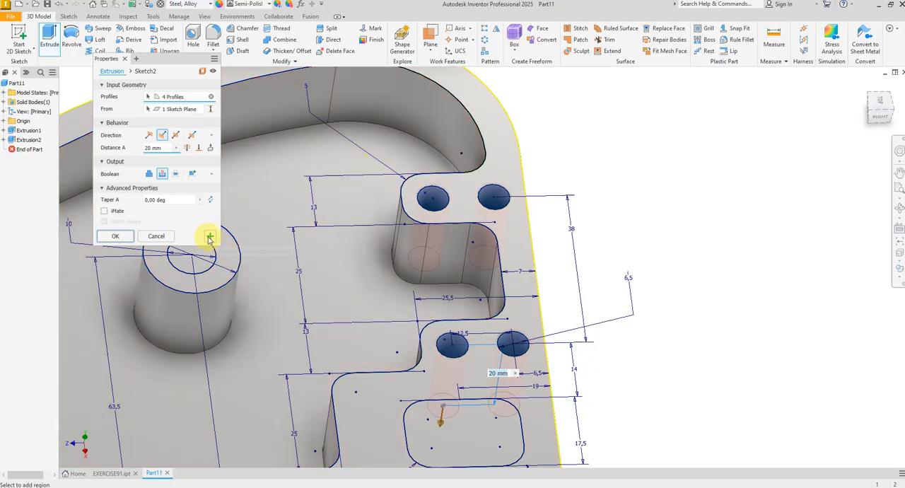
pyautogui.click(210, 237)
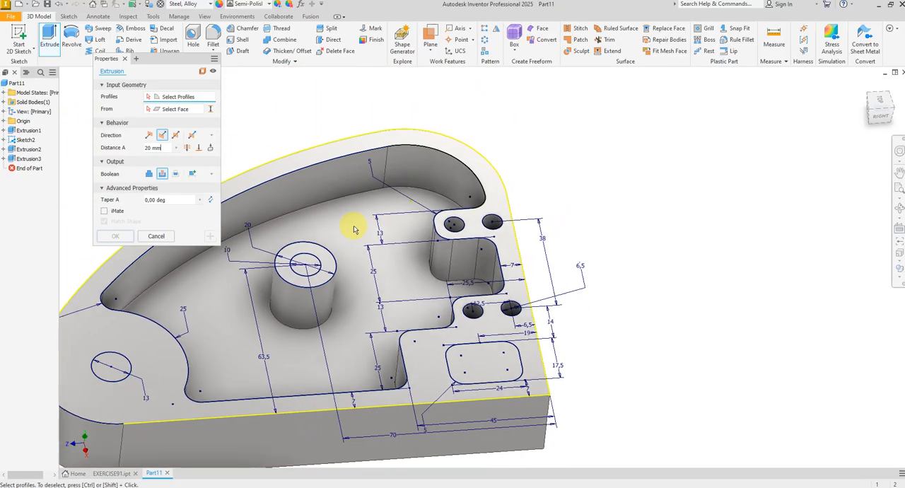
# Step: Cut the 10 mm boss hole and the 13 mm end hole through the body, extruding to its underside face
pyautogui.scroll(-1, 354, 230)
pyautogui.moveTo(291, 270); pyautogui.dragTo(503, 234, button='middle')
pyautogui.scroll(2, 511, 224)
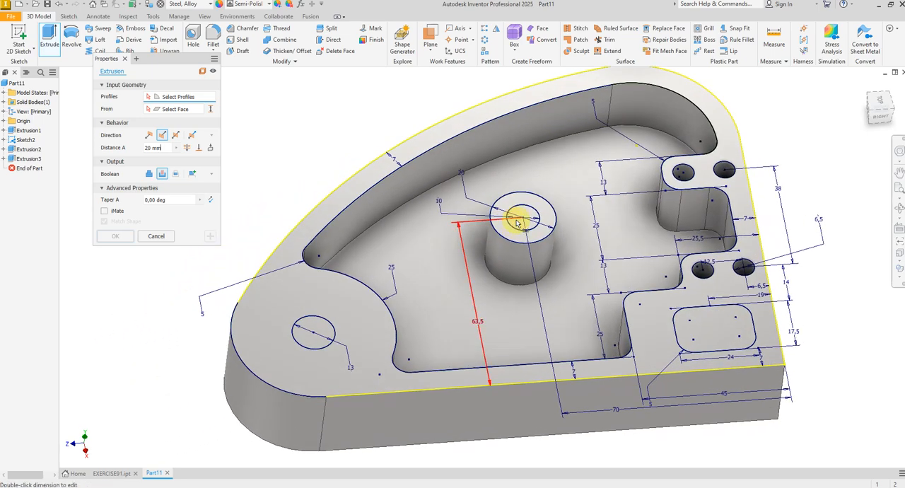
pyautogui.click(521, 227)
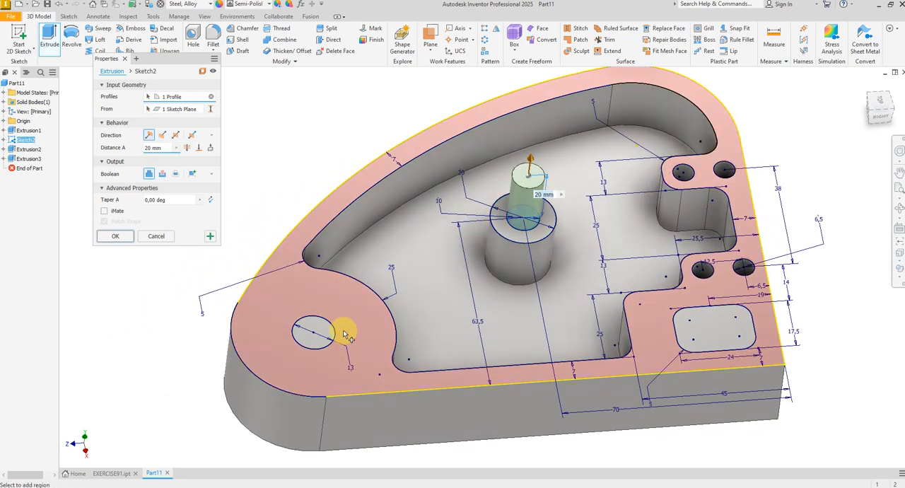
pyautogui.click(317, 337)
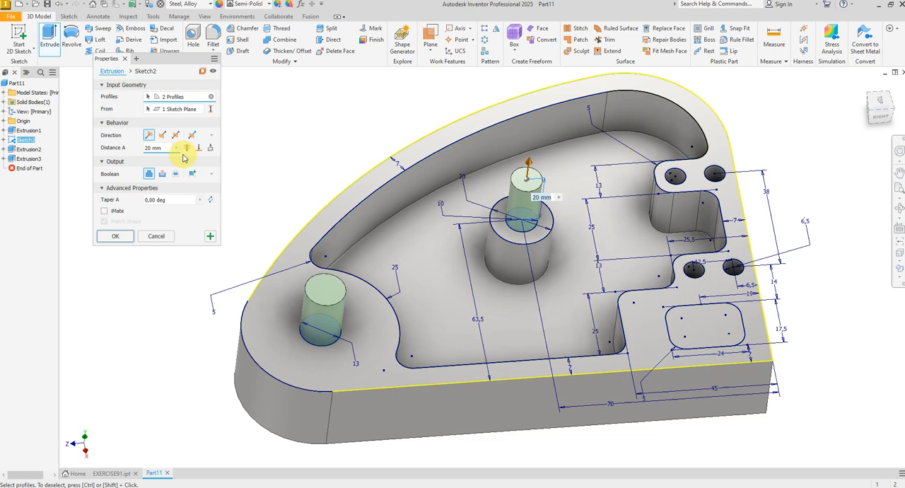
pyautogui.click(163, 174)
pyautogui.click(198, 149)
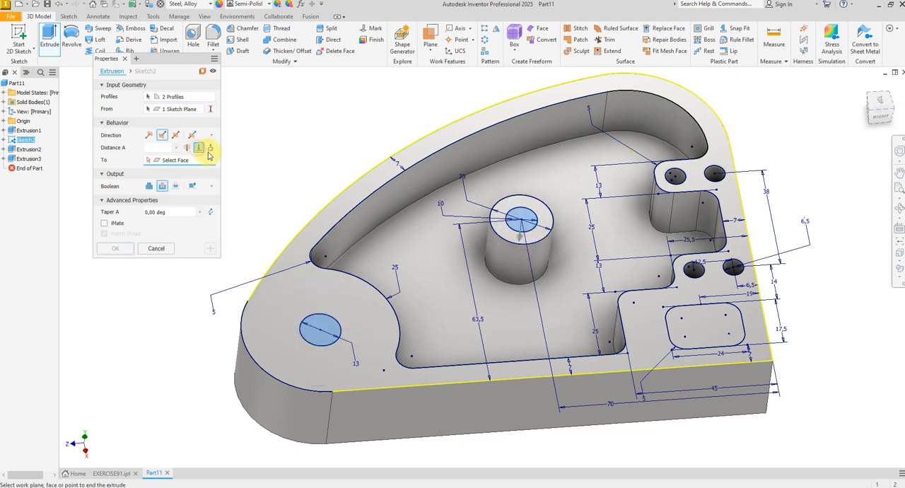
pyautogui.keyDown('shift'); pyautogui.moveTo(248, 170); pyautogui.dragTo(262, 258, button='middle'); pyautogui.keyUp('shift')
pyautogui.click(457, 261)
pyautogui.scroll(-4, 258, 255)
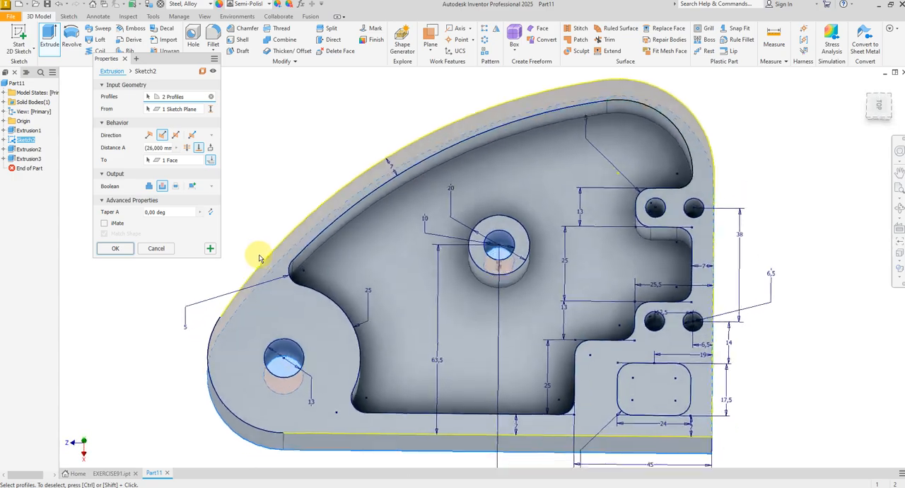
pyautogui.click(210, 249)
pyautogui.press('F6')
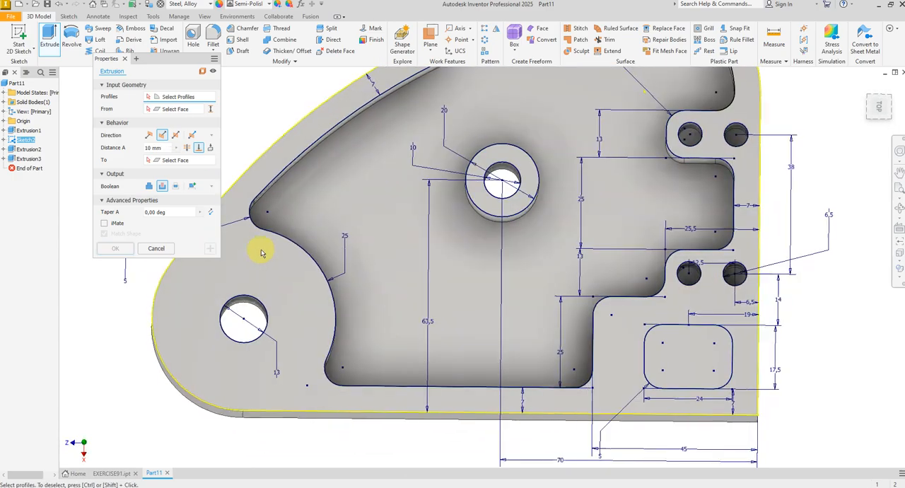
# Step: Cut the 24 by 17,5 mm rounded rectangle profile 7 mm deep, checking the depth against the EXERCISE-91 drawing, and hide the pocket sketch
pyautogui.hotkey('alt', 'Tab')
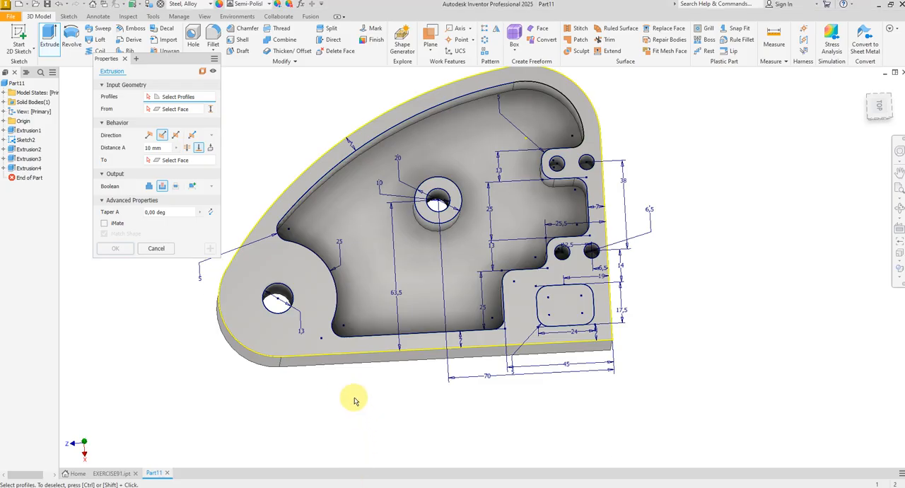
pyautogui.moveTo(353, 398)
pyautogui.keyDown('shift'); pyautogui.mouseDown(button='middle')
pyautogui.moveTo(339, 370)
pyautogui.moveTo(487, 286)
pyautogui.moveTo(545, 295)
pyautogui.mouseUp(button='middle'); pyautogui.keyUp('shift')
pyautogui.click(554, 295)
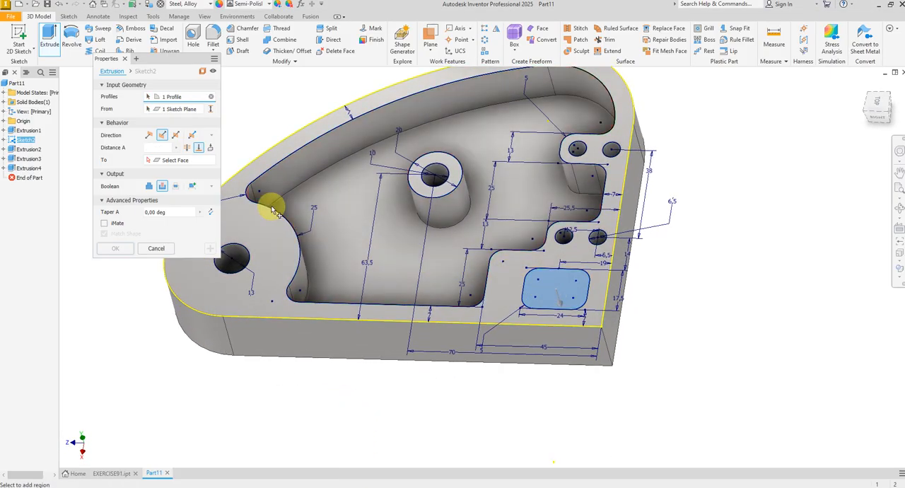
pyautogui.click(156, 149)
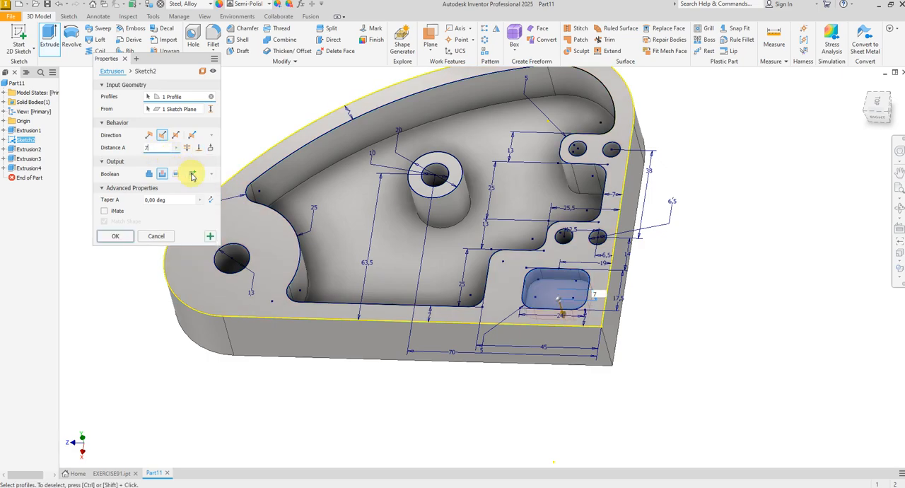
pyautogui.keyDown('shift'); pyautogui.moveTo(417, 263); pyautogui.dragTo(533, 277, button='middle'); pyautogui.keyUp('shift')
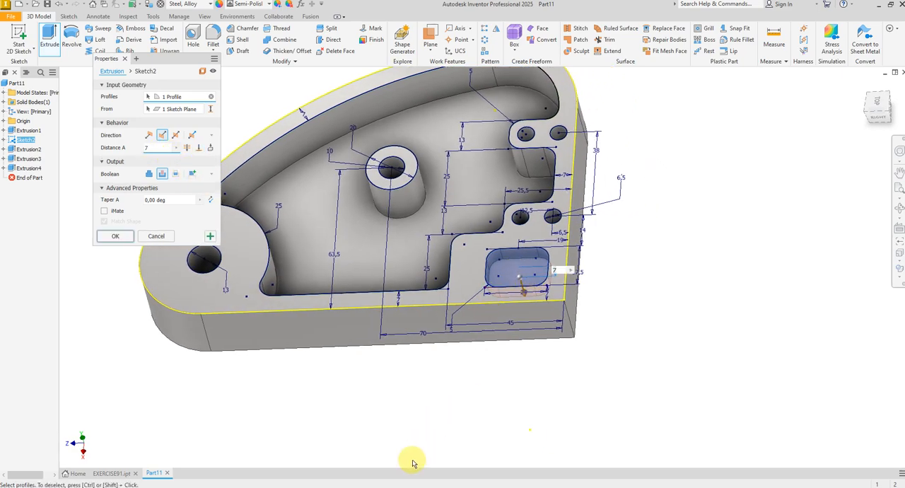
pyautogui.hotkey('alt', 'Tab')
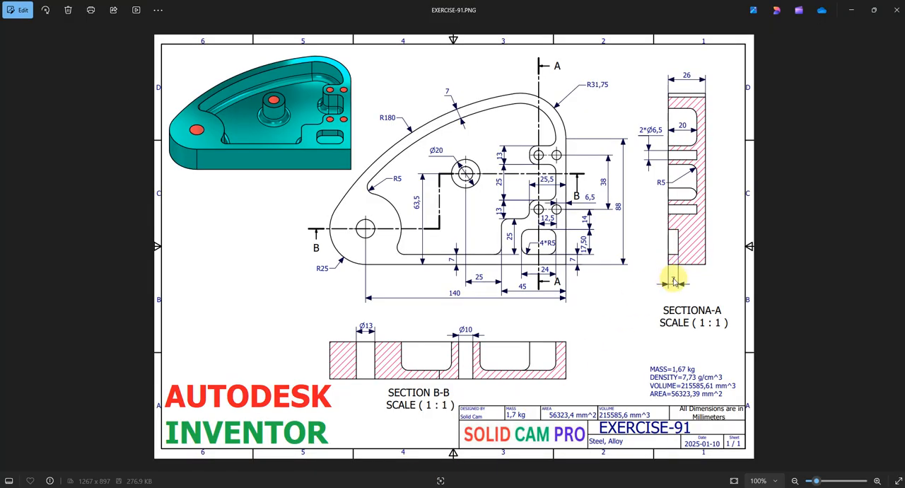
pyautogui.hotkey('alt', 'Tab')
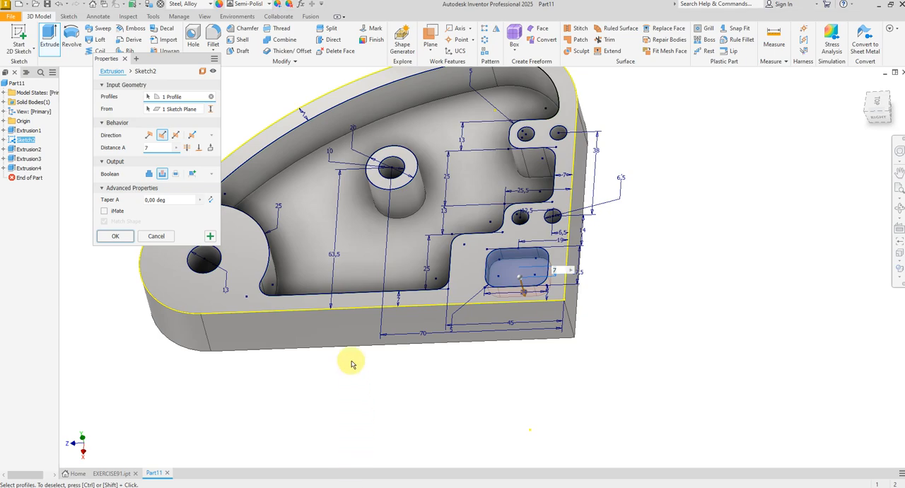
pyautogui.keyDown('shift'); pyautogui.moveTo(353, 362); pyautogui.dragTo(336, 318, button='middle'); pyautogui.keyUp('shift')
pyautogui.click(210, 237)
pyautogui.click(157, 237)
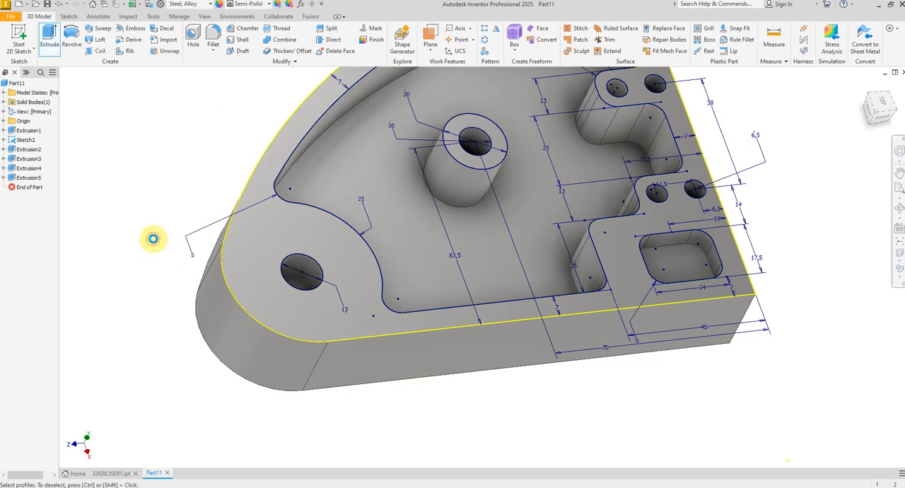
pyautogui.keyDown('shift'); pyautogui.moveTo(217, 254); pyautogui.dragTo(313, 366, button='middle'); pyautogui.keyUp('shift')
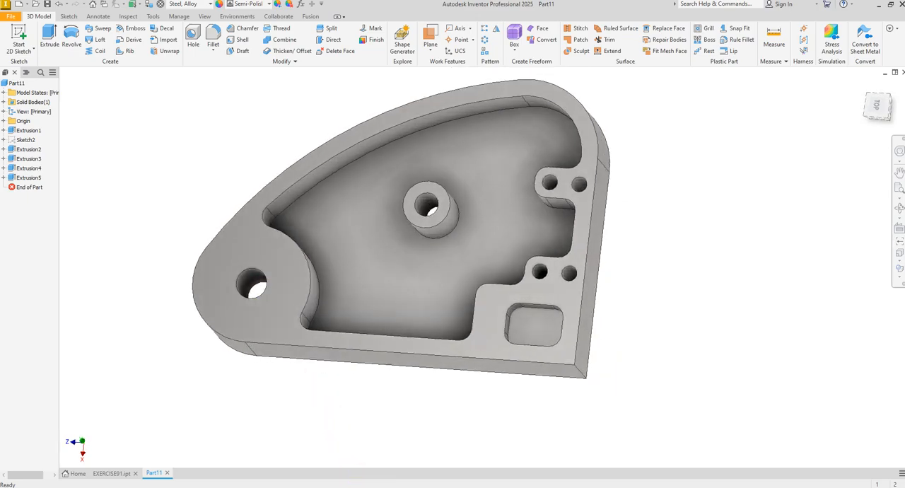
# Step: Fillet the large pocket's floor edges and the boss's base edge with a 5 mm radius, checking it against the EXERCISE-91 drawing
pyautogui.click(408, 481)
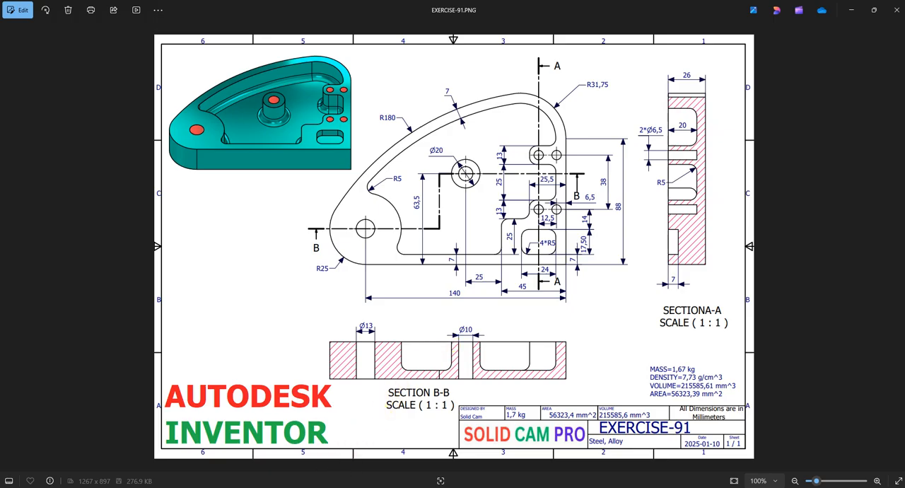
pyautogui.hotkey('alt', 'Tab')
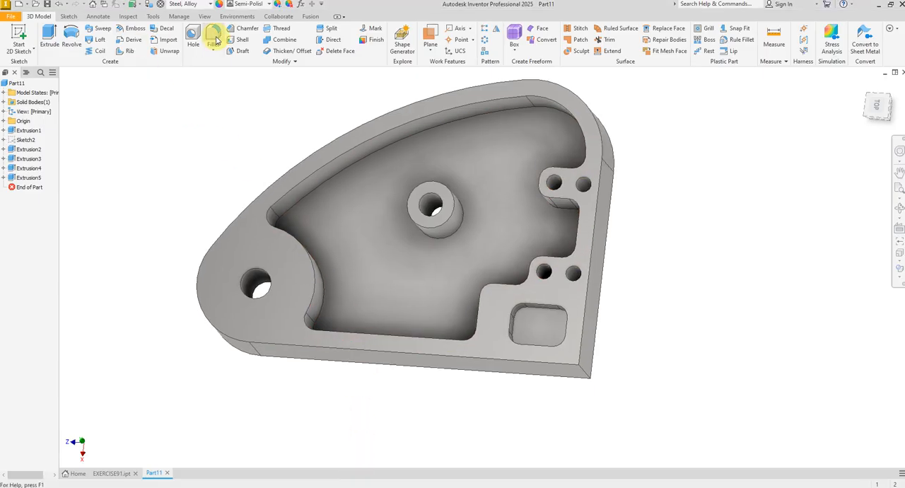
pyautogui.click(213, 37)
pyautogui.click(316, 190)
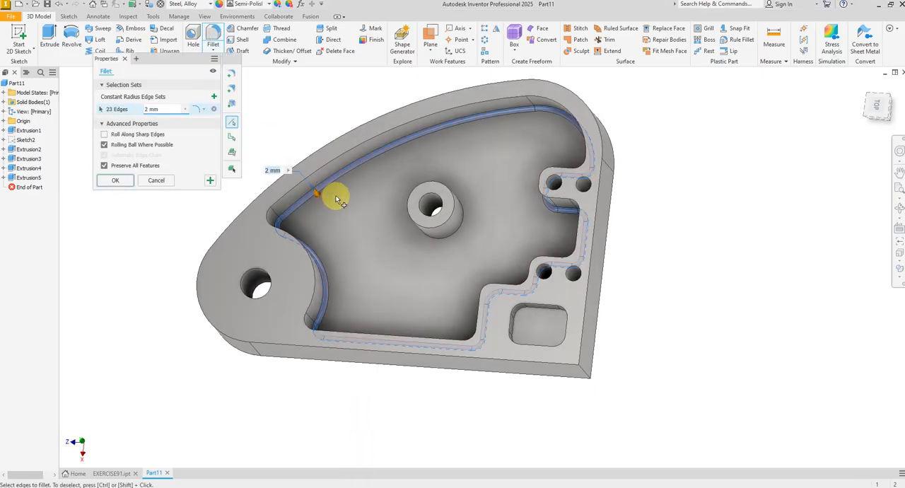
pyautogui.click(435, 243)
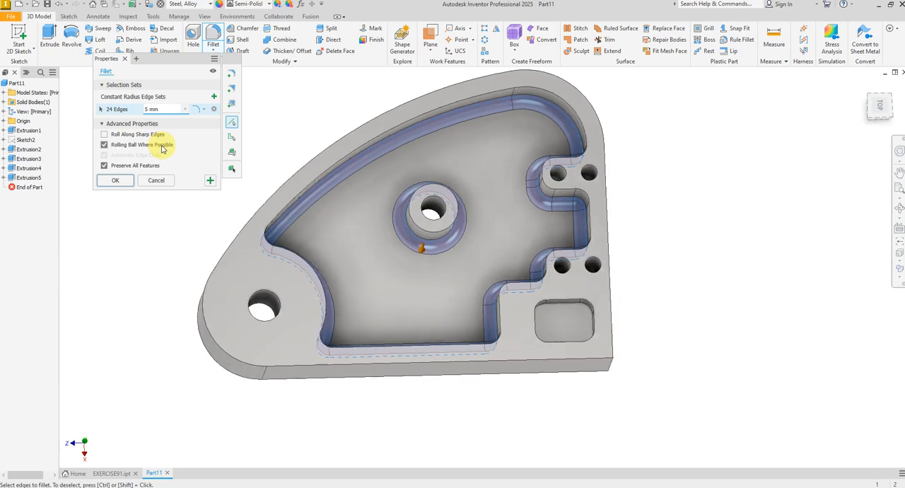
pyautogui.click(131, 183)
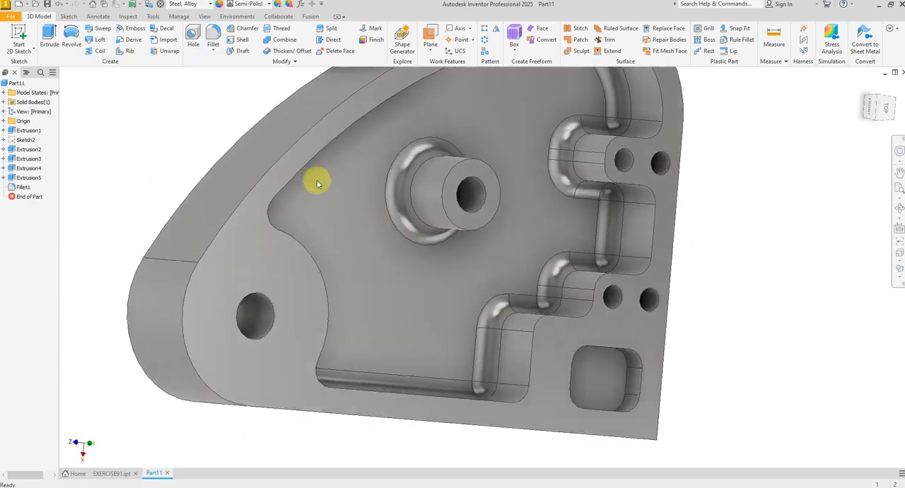
# Step: Apply the Steel - Polished appearance to the part and adjust its colour to turquoise, RGB 0, 255, 234
pyautogui.click(251, 10)
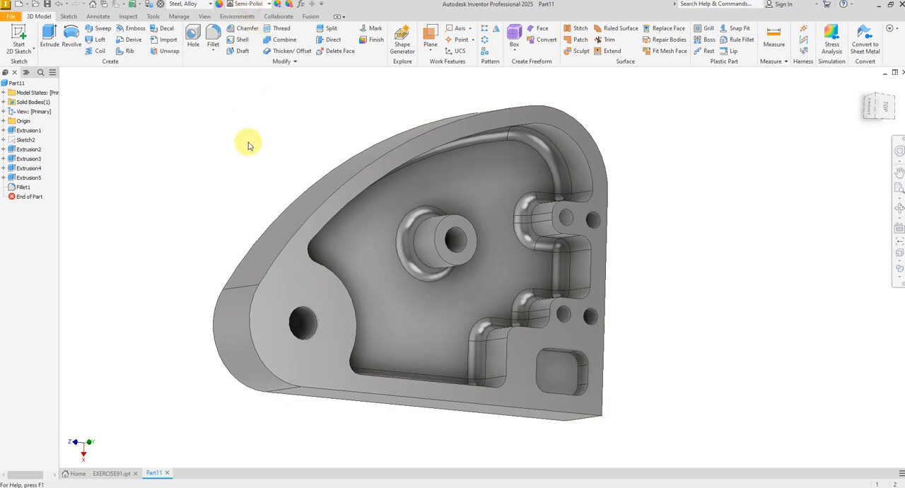
pyautogui.scroll(-2, 244, 177)
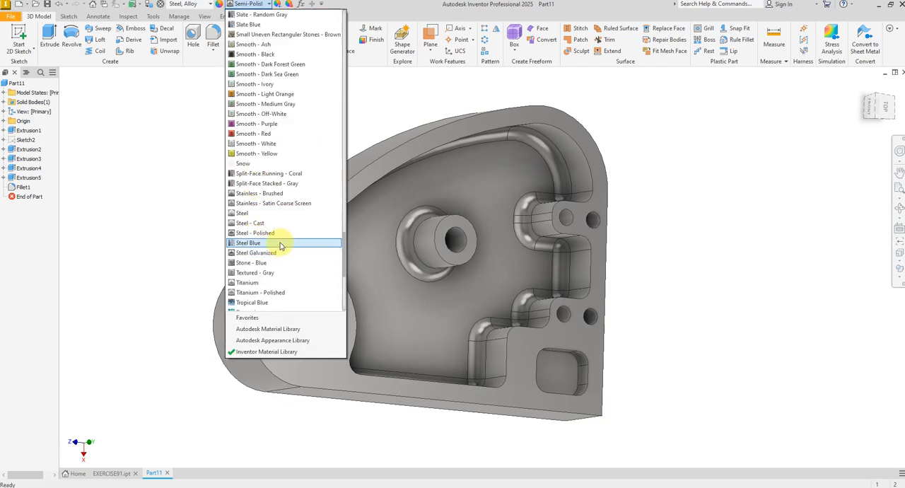
pyautogui.click(268, 232)
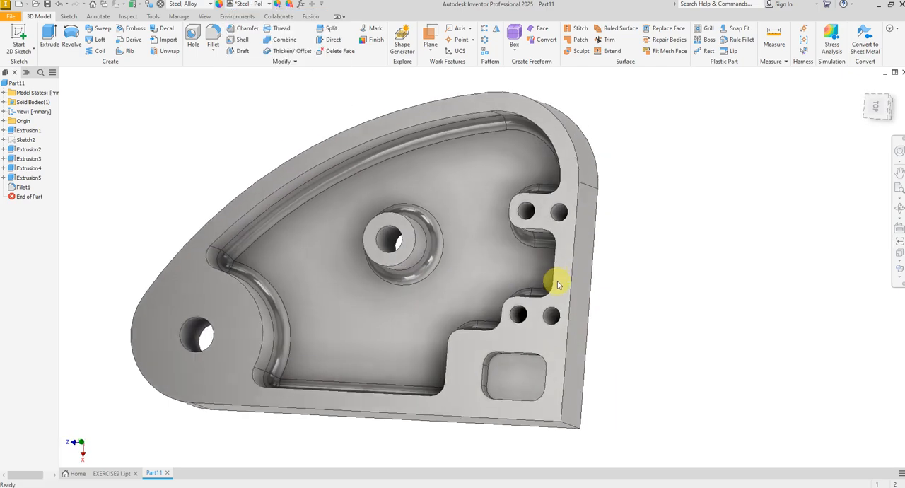
pyautogui.click(277, 4)
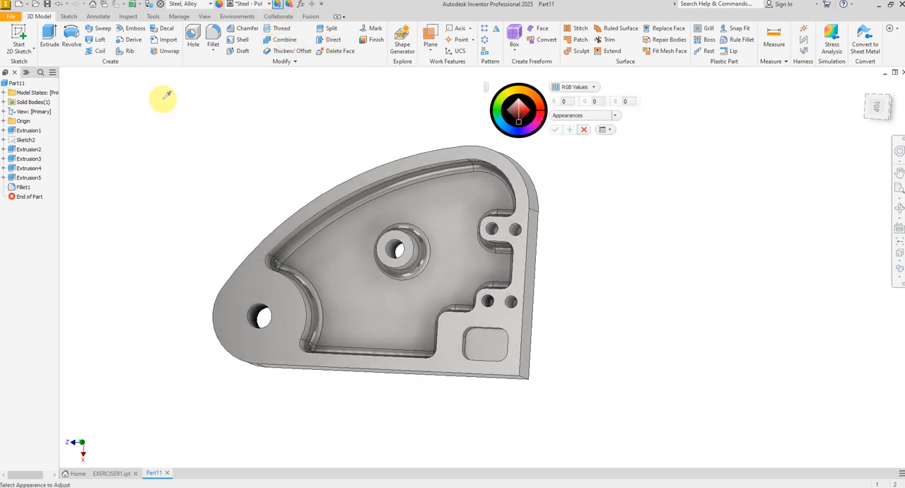
pyautogui.moveTo(164, 98); pyautogui.dragTo(647, 406)
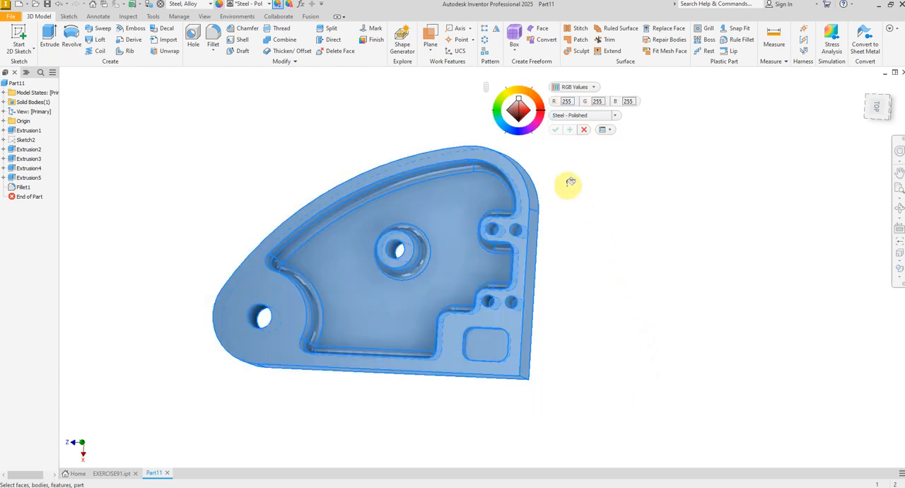
pyautogui.click(501, 123)
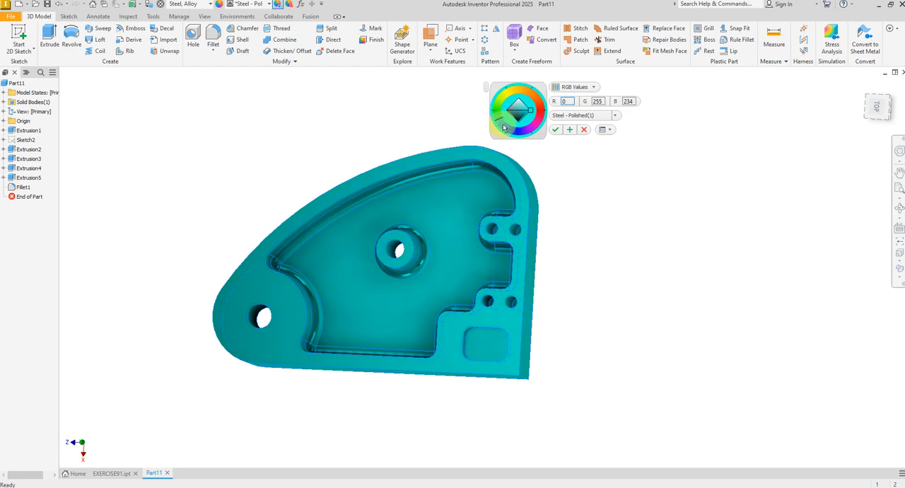
pyautogui.click(556, 130)
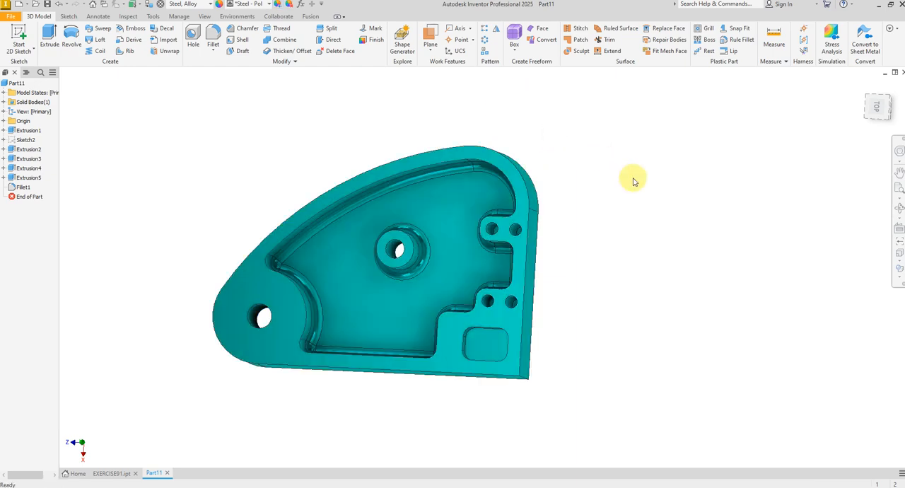
pyautogui.scroll(-5, 633, 182)
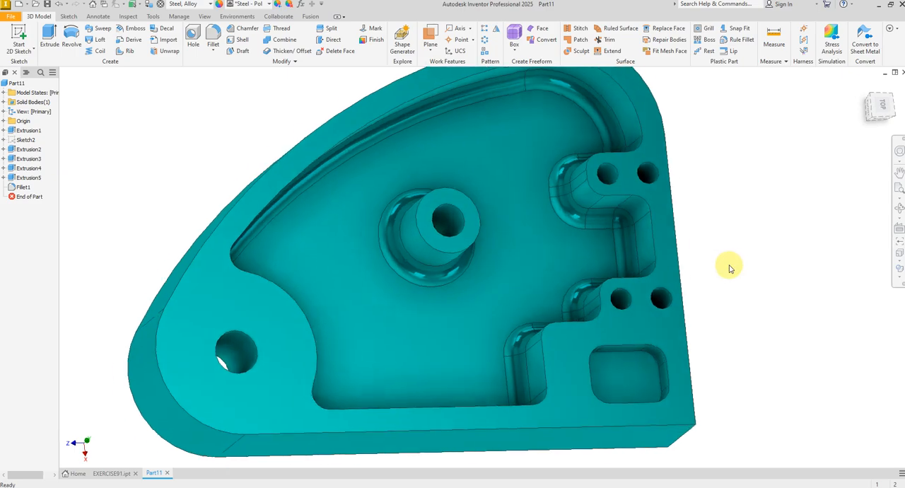
pyautogui.keyDown('shift'); pyautogui.moveTo(725, 267); pyautogui.dragTo(605, 240, button='middle'); pyautogui.keyUp('shift')
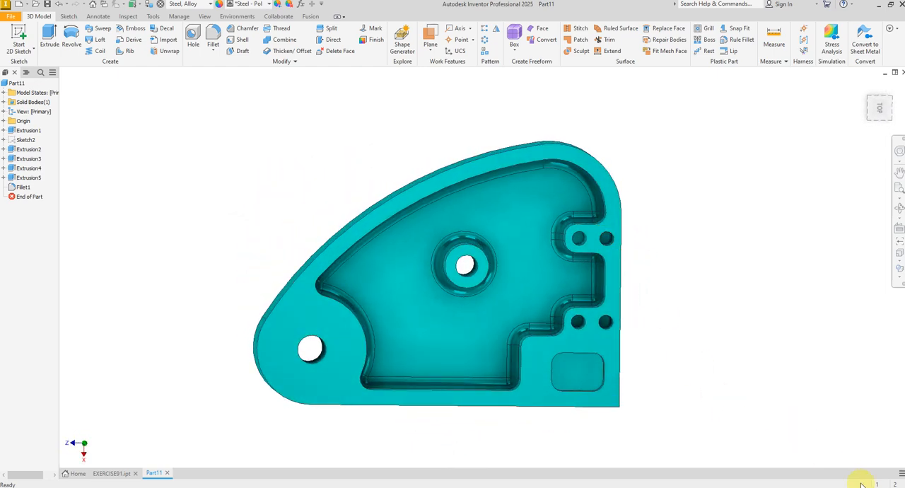